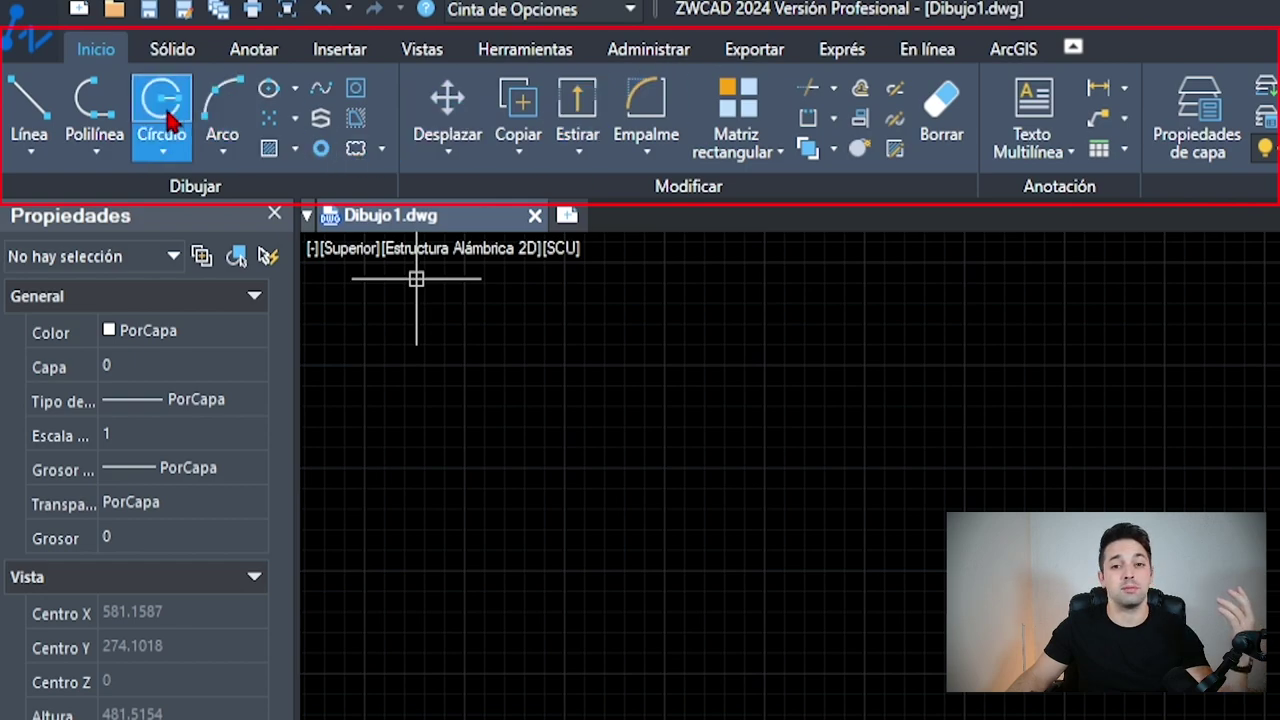
Browse the ribbon tabs from solid modelling through Express tools, then return to the basic drawing tools
click(174, 50)
click(258, 50)
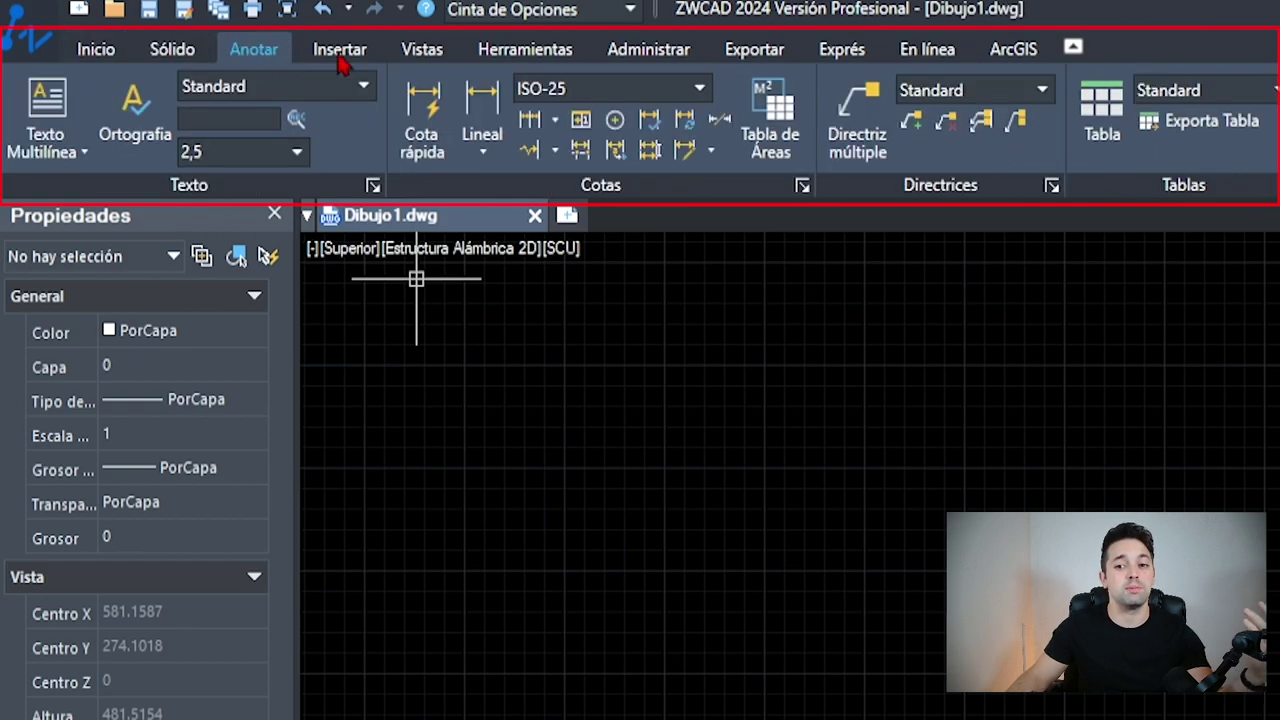
click(342, 52)
click(424, 50)
click(518, 52)
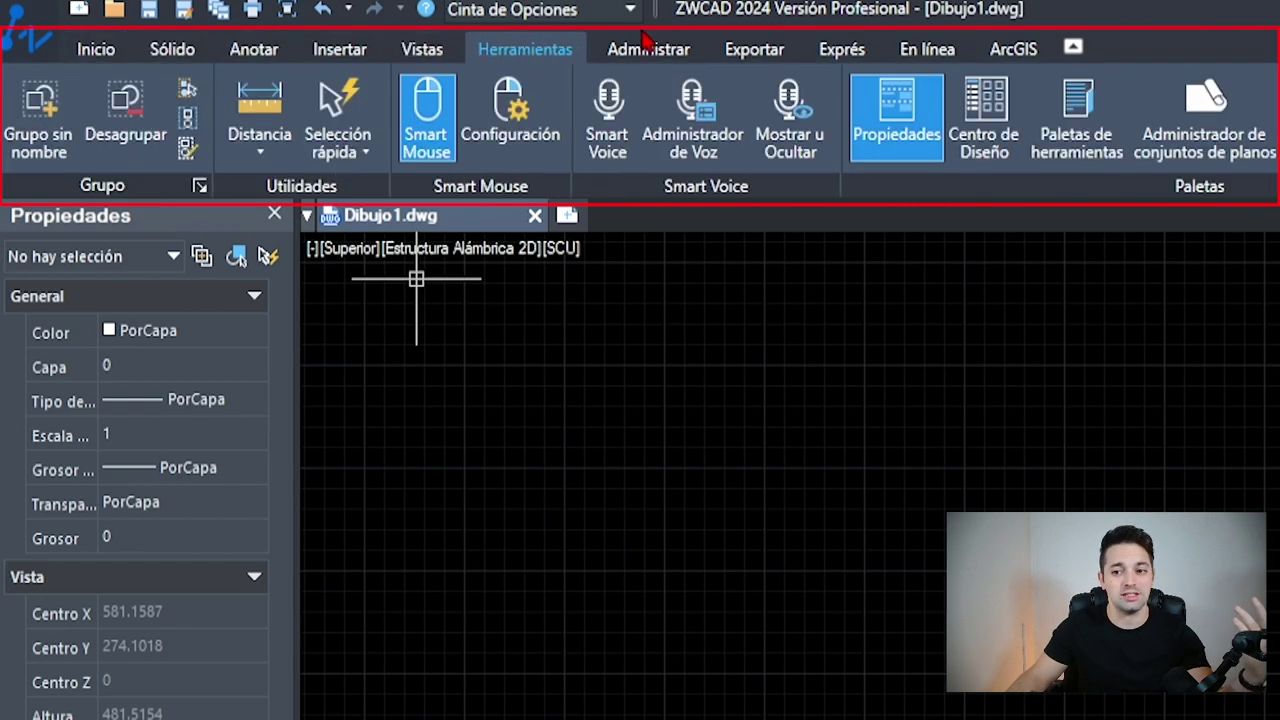
click(620, 50)
click(742, 46)
click(843, 54)
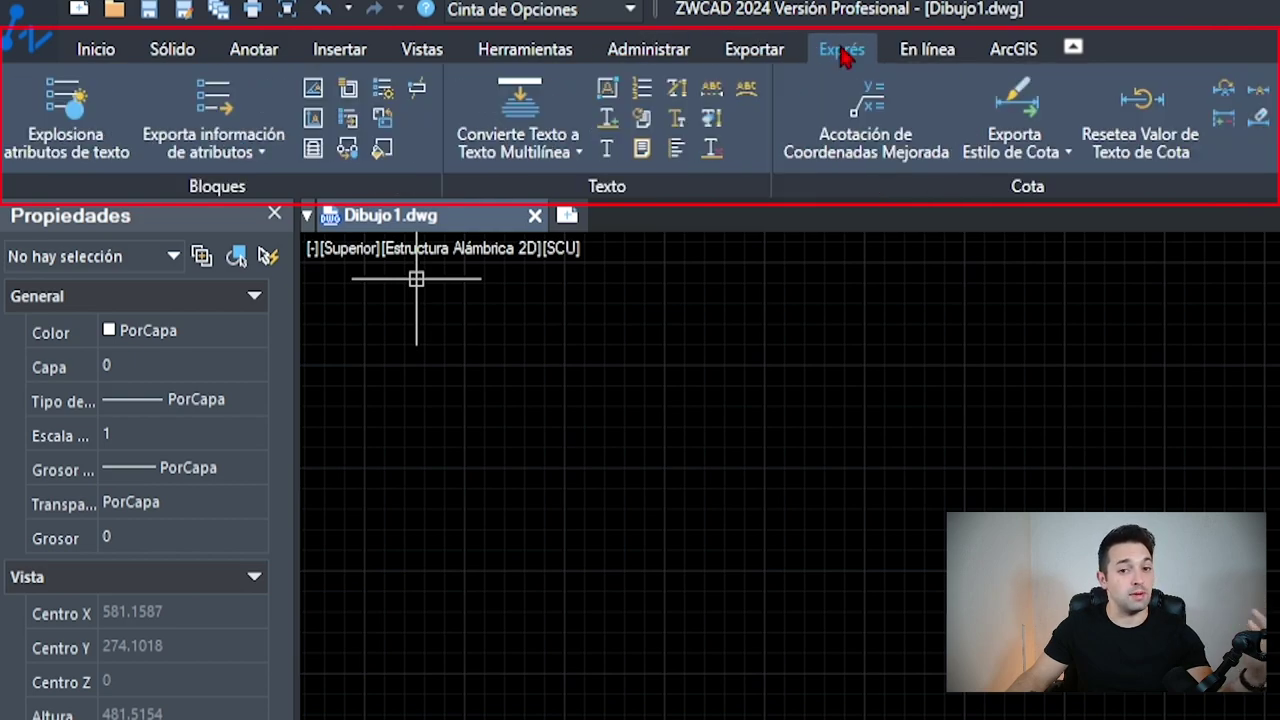
click(114, 54)
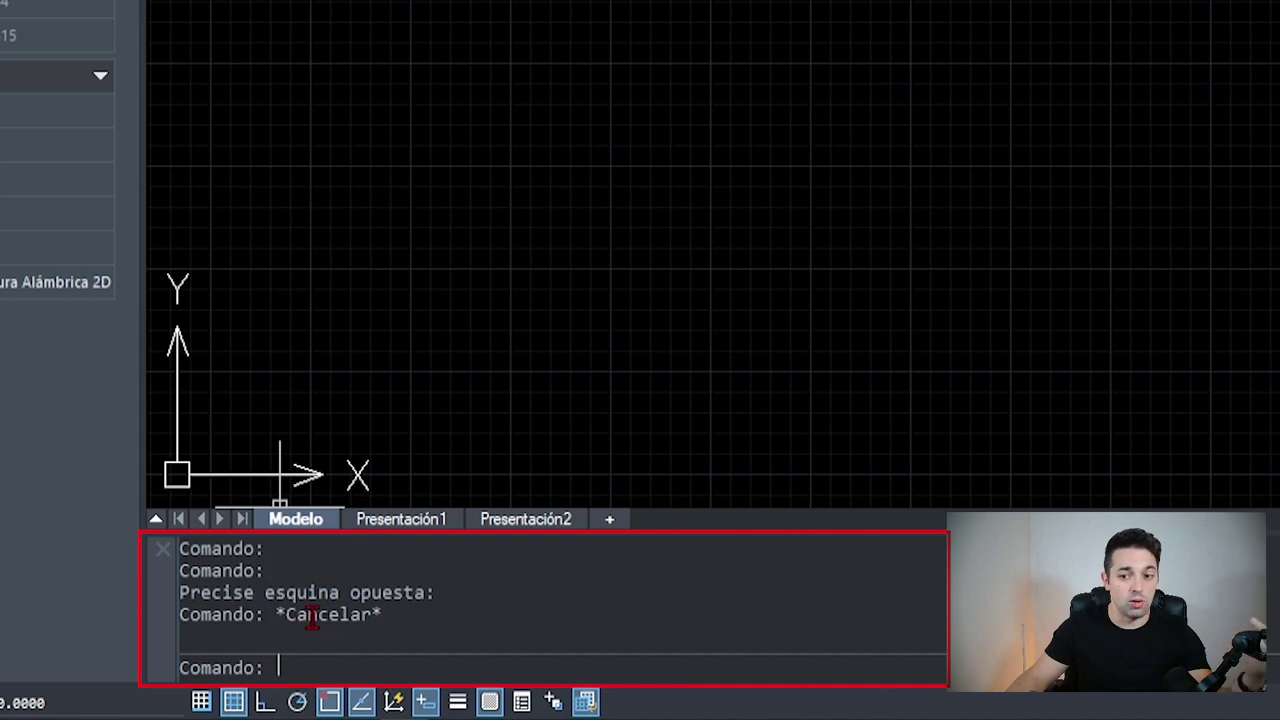
Preview both paper-space layouts, return to model space and check the available workspaces
click(403, 522)
click(527, 522)
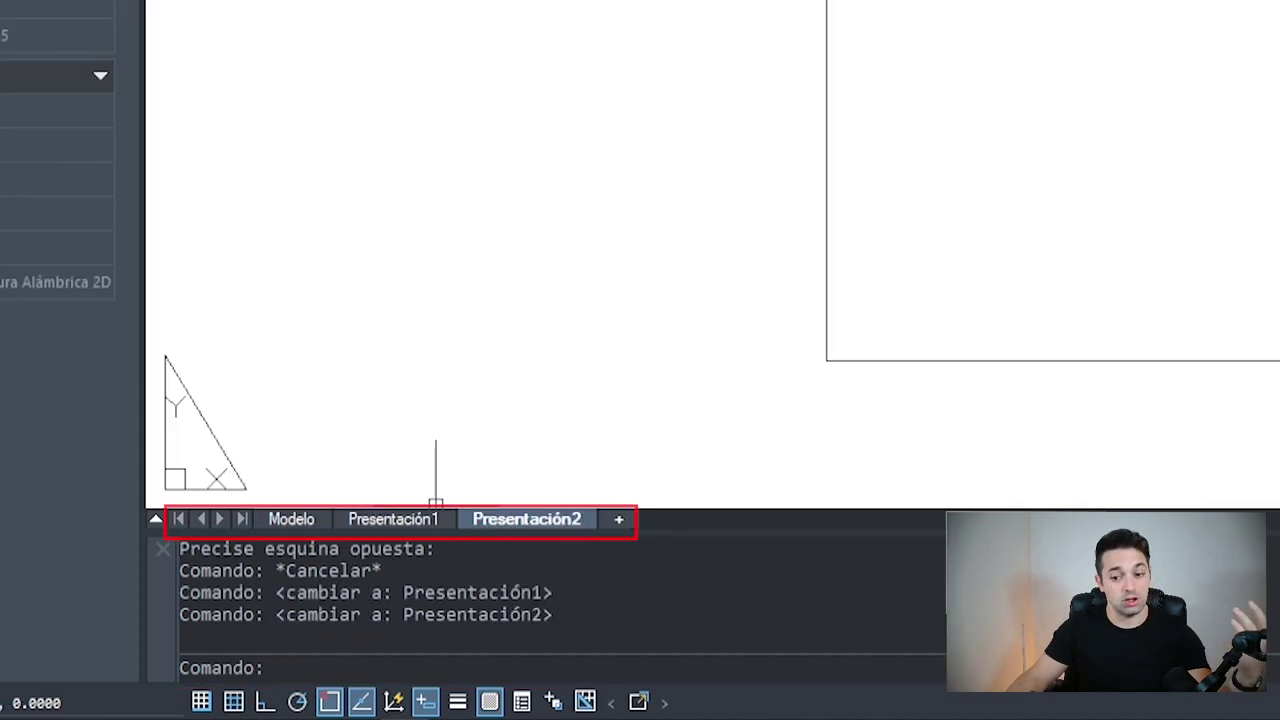
click(285, 521)
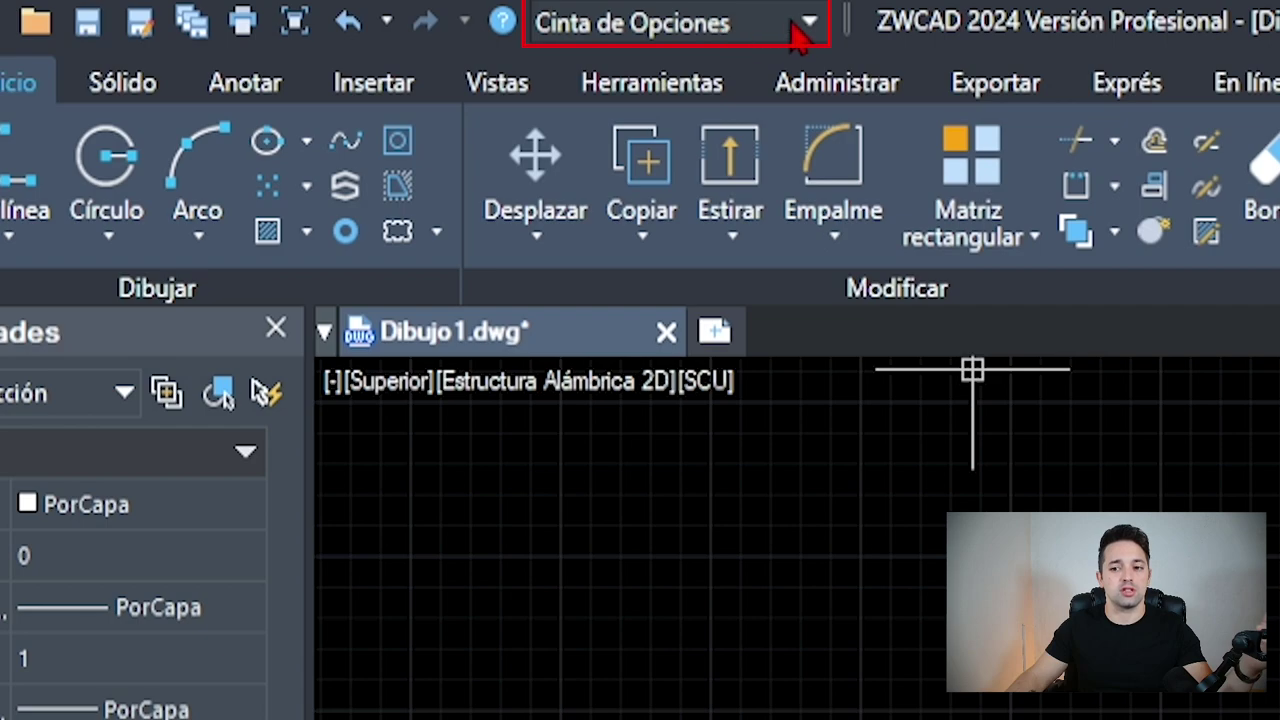
click(800, 24)
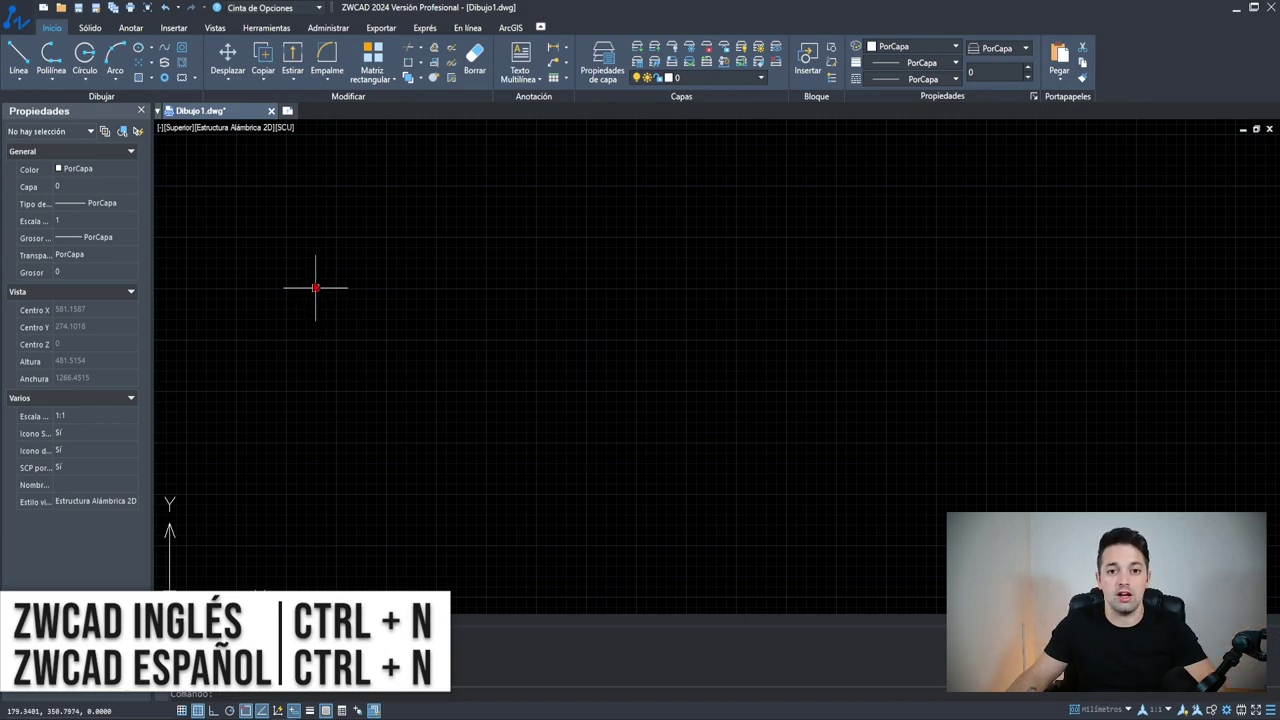
Create Dibujo2.dwg from the desktop template CursoAutoCADNivelBásico.dwt and switch it to model space
key(ctrl+n)
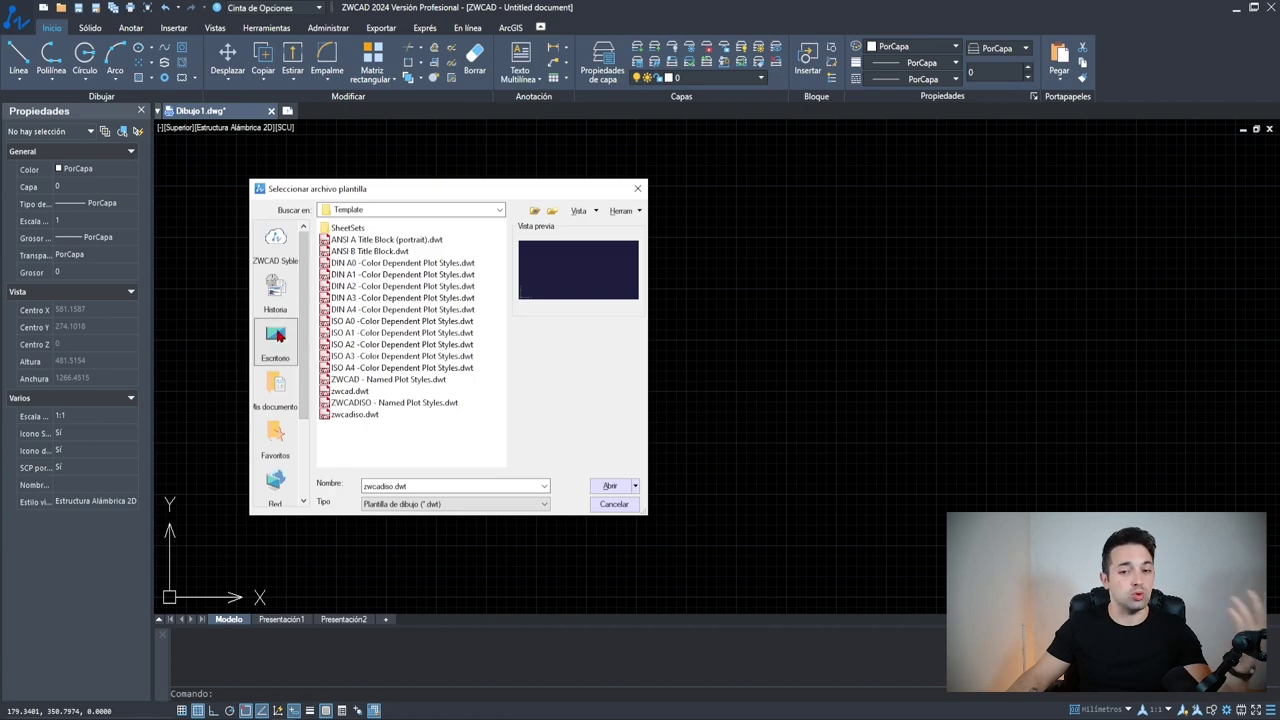
click(277, 337)
click(362, 334)
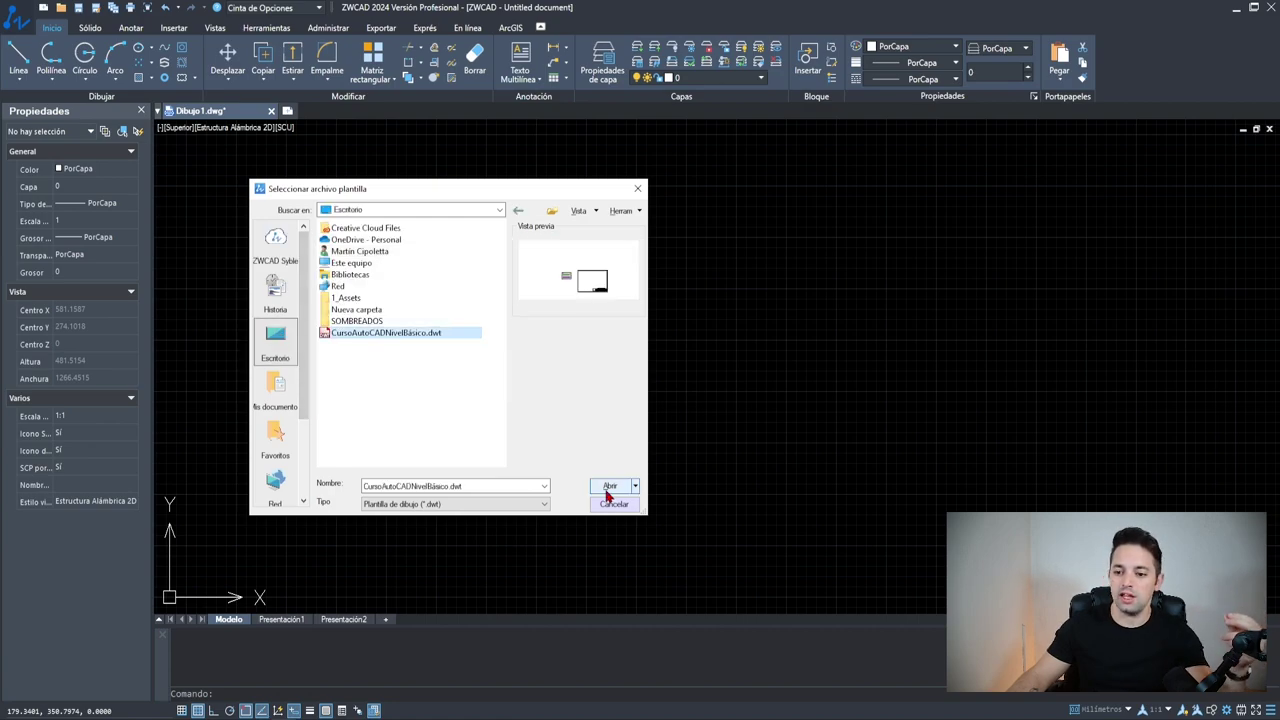
click(607, 490)
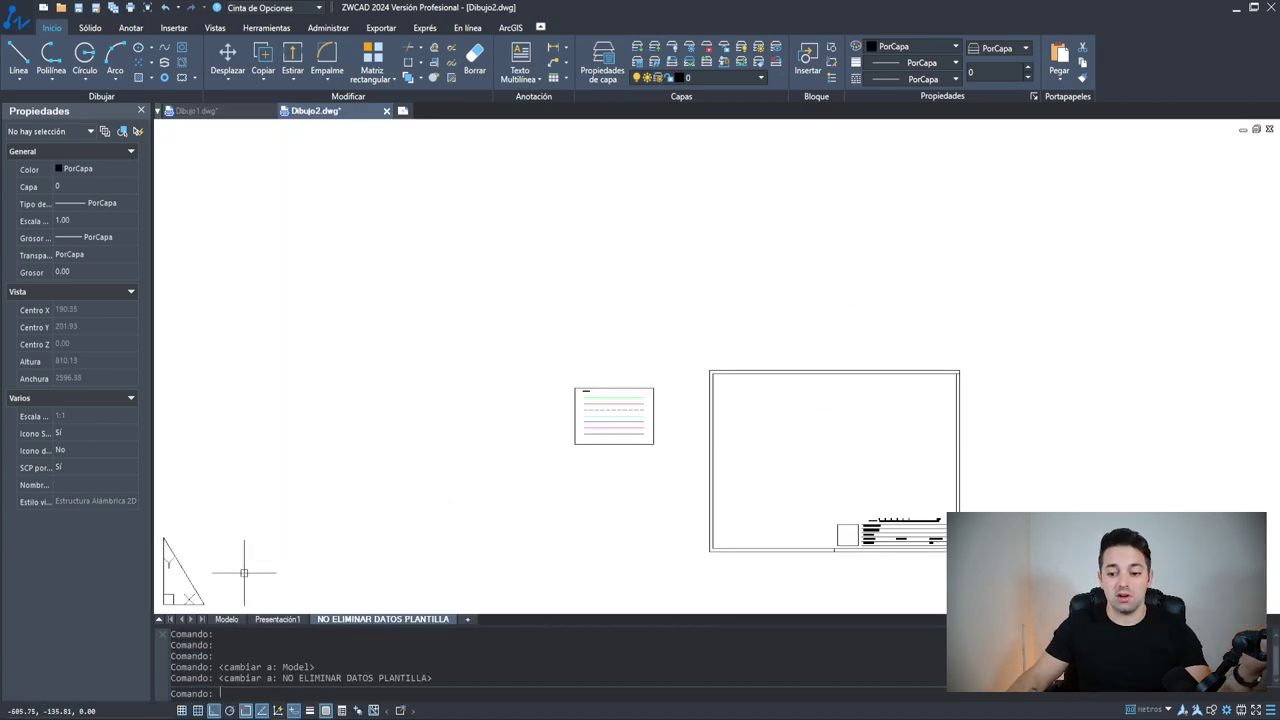
click(220, 621)
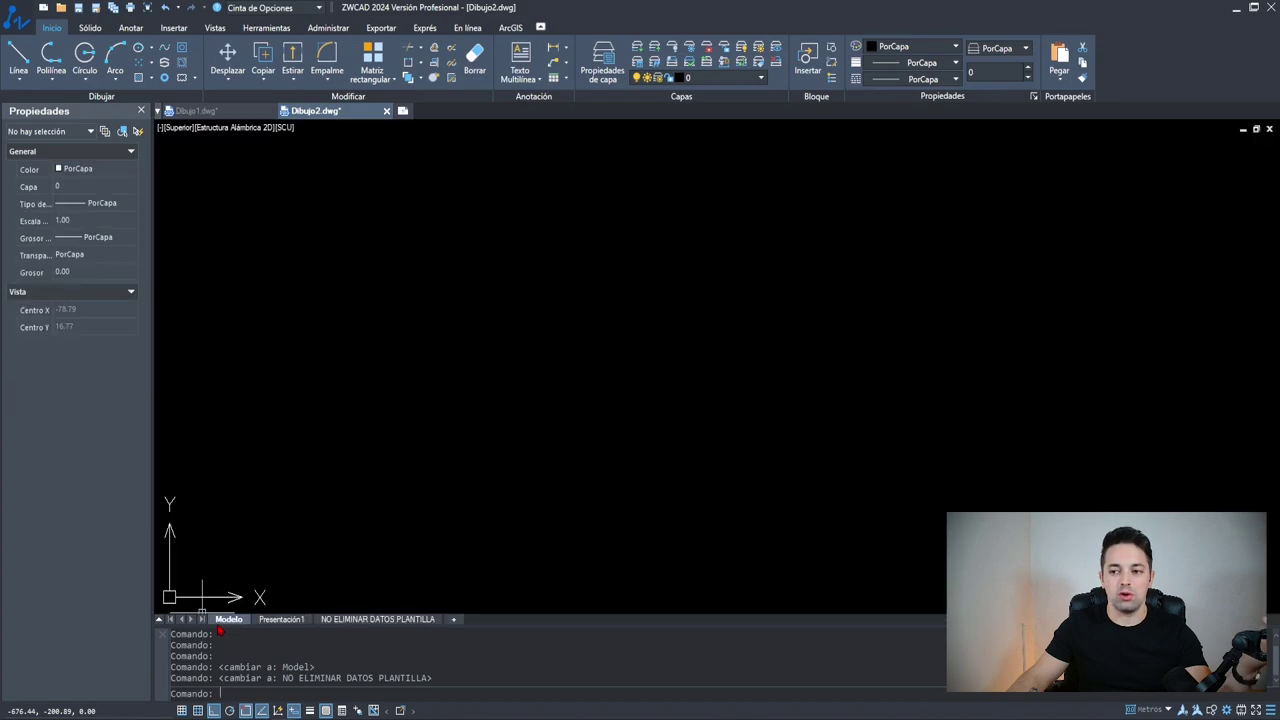
Check the layers that came with the template, then cancel and call up the Open dialog
click(740, 79)
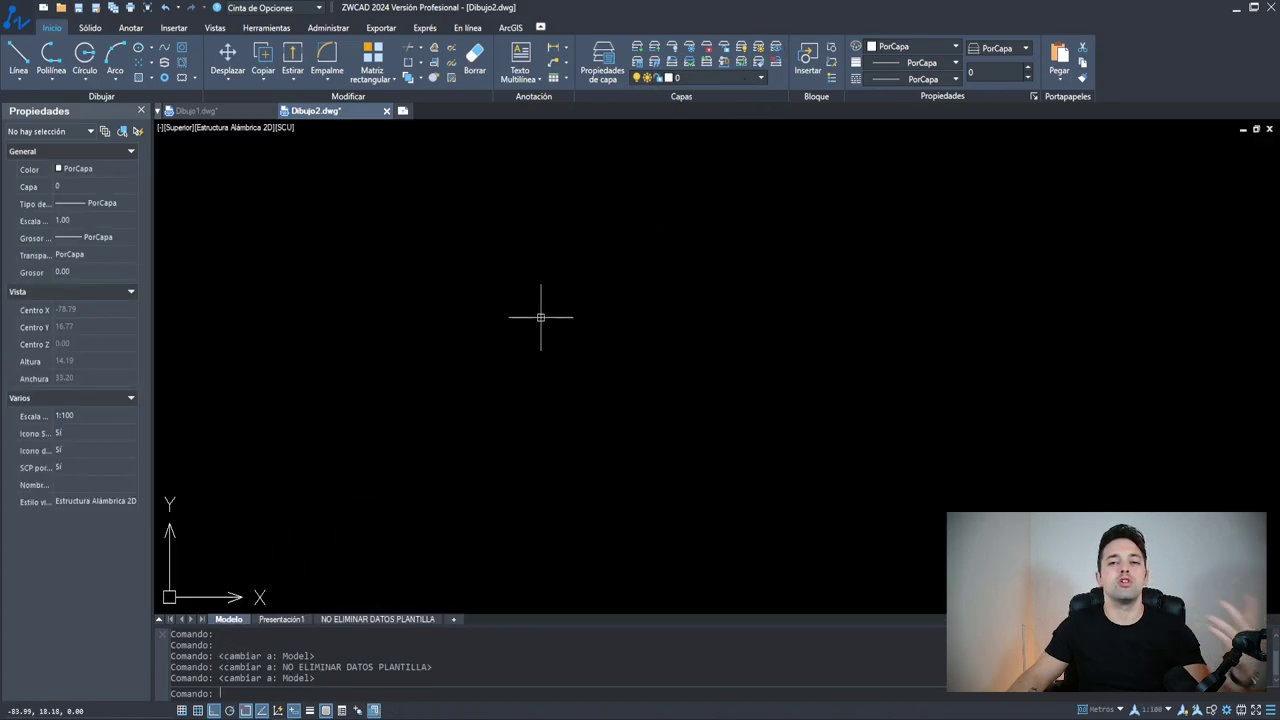
key(Escape)
key(Escape)
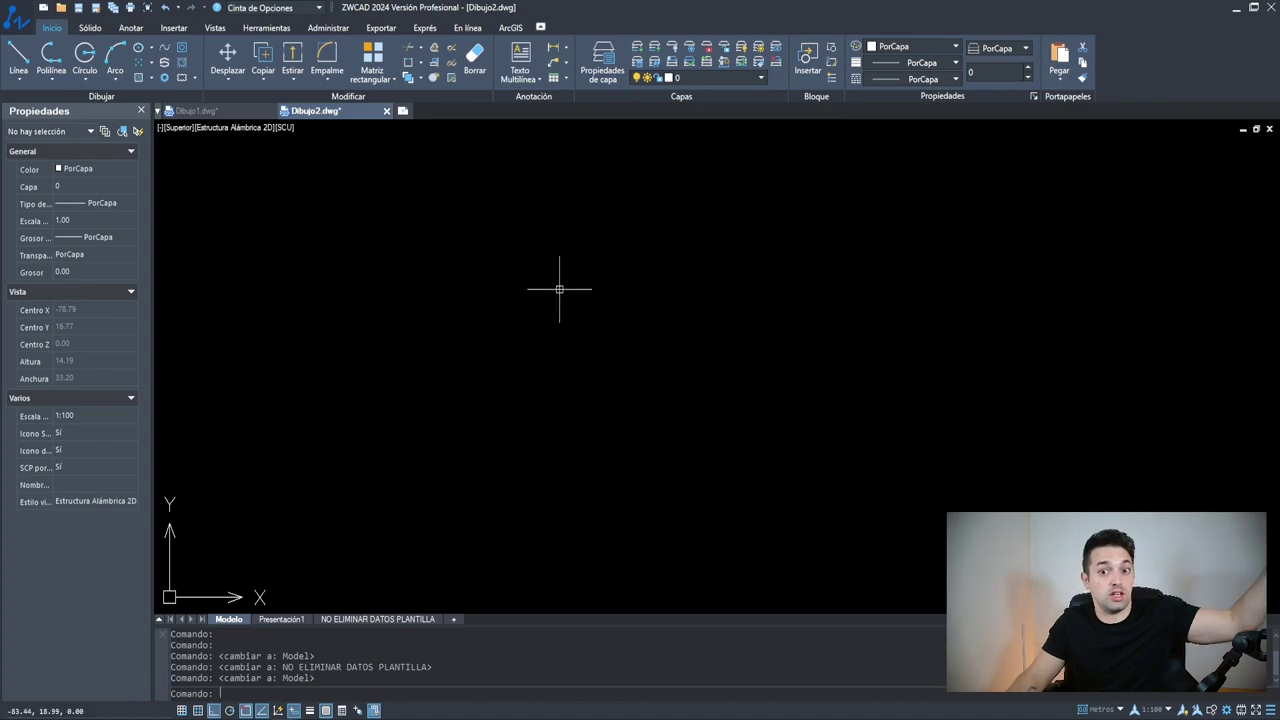
key(ctrl+o)
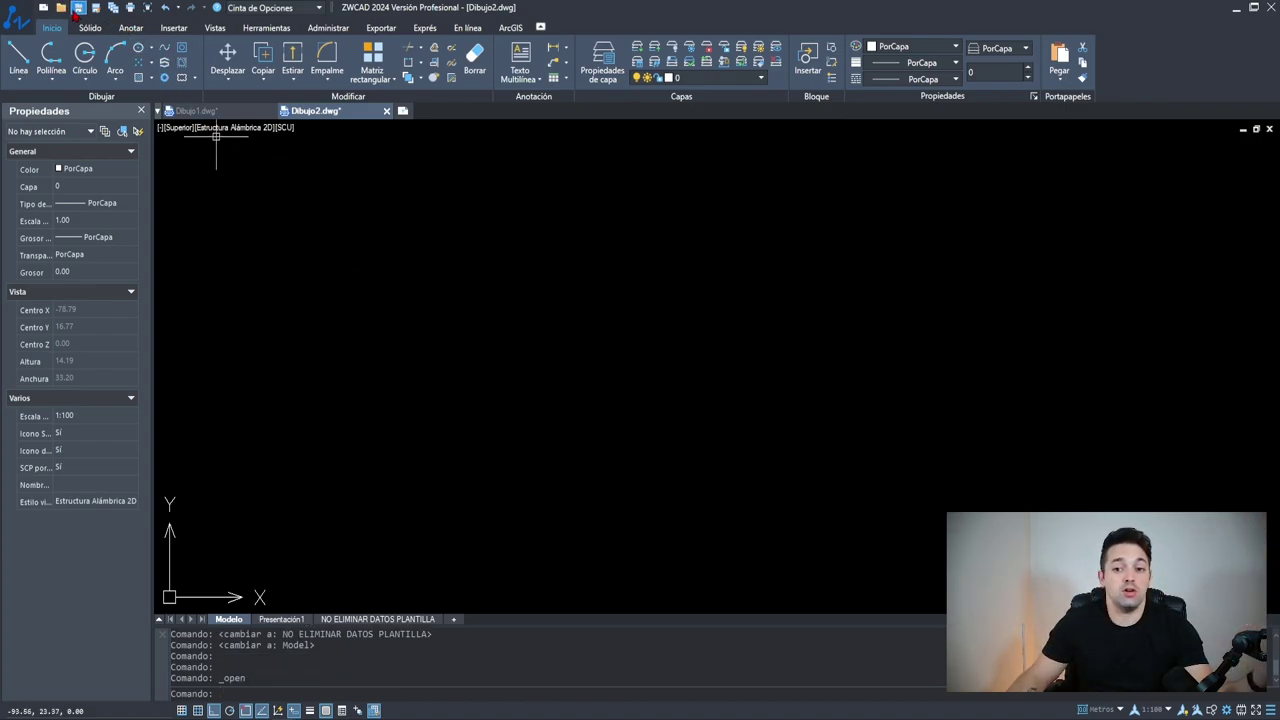
Open PLANOS VIVIENDA.dwg from the VIVIENDA UNIFAMILIAR folder and nudge the plans slightly in view
click(60, 8)
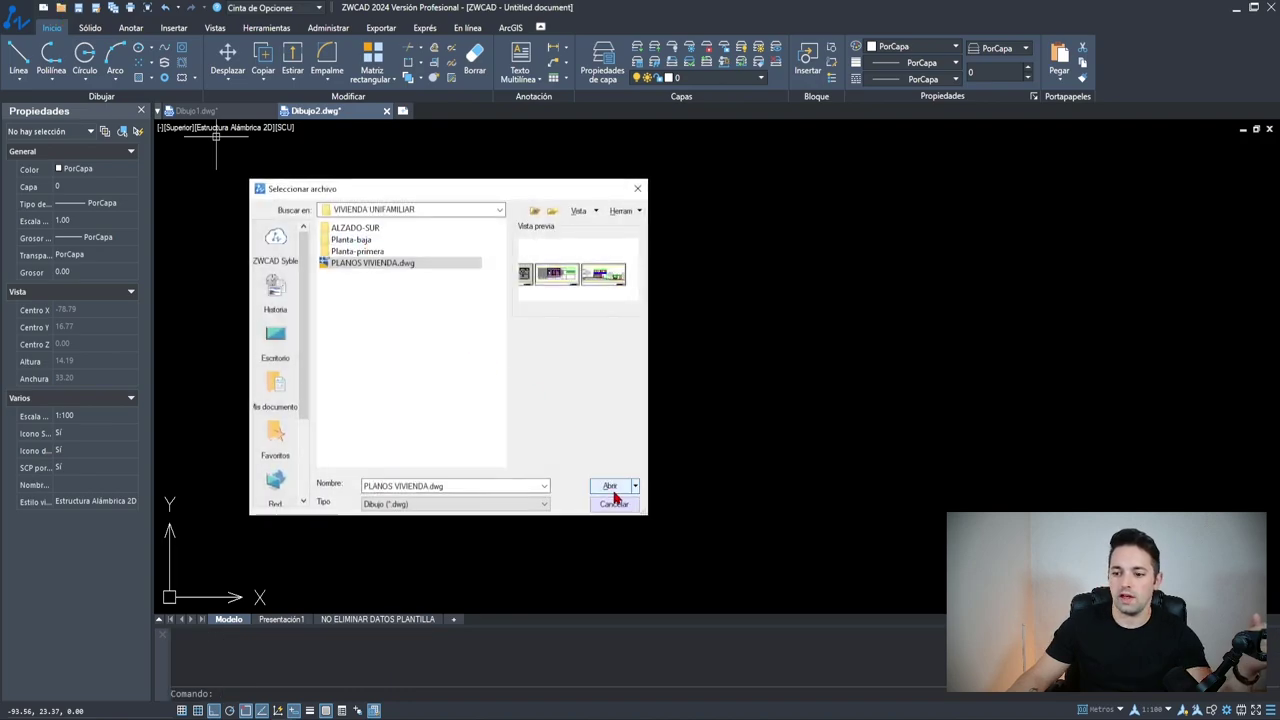
click(610, 487)
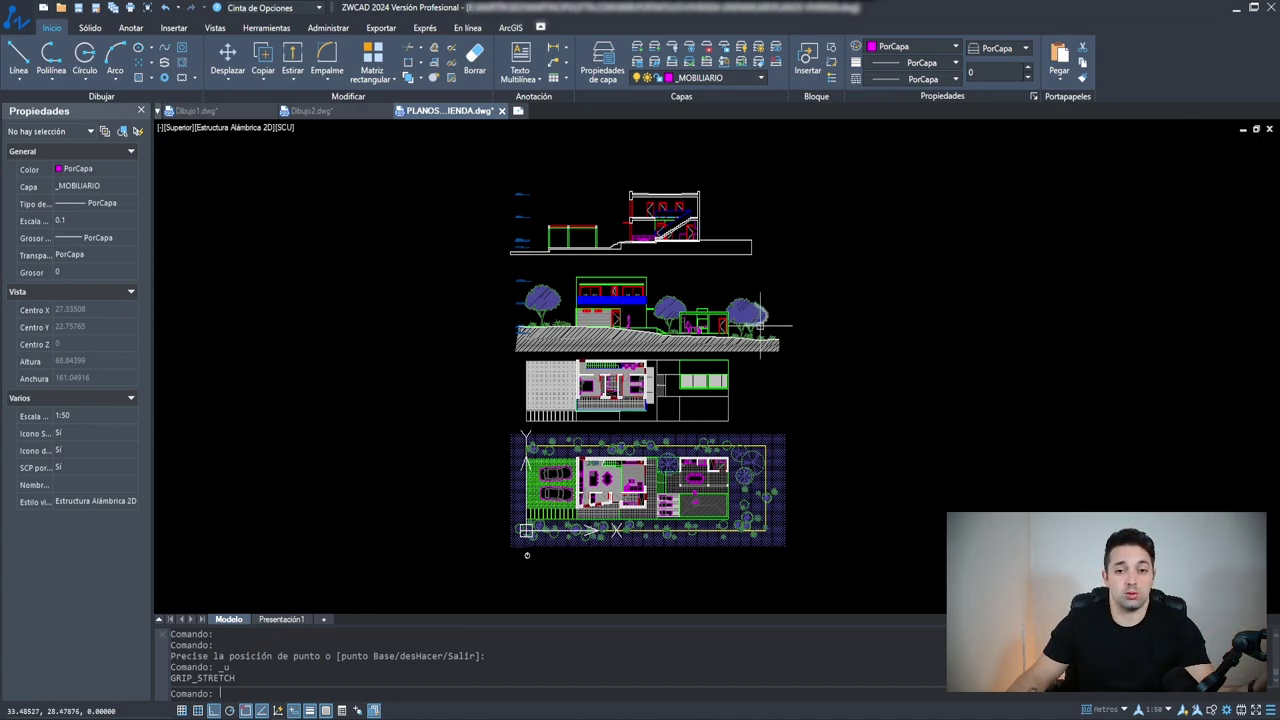
middle_drag(760, 325, 751, 327)
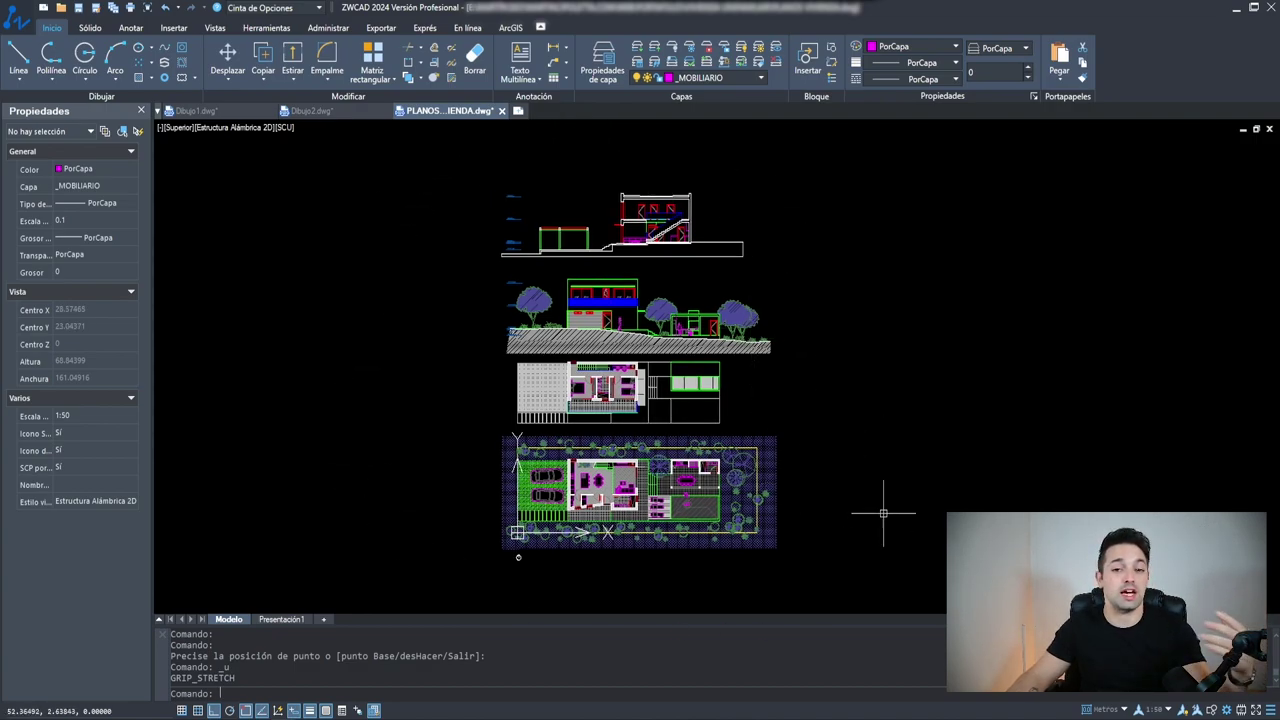
Through OP Options, set the uniform model space background colour to Blanco (white)
right_click(389, 382)
text(op)
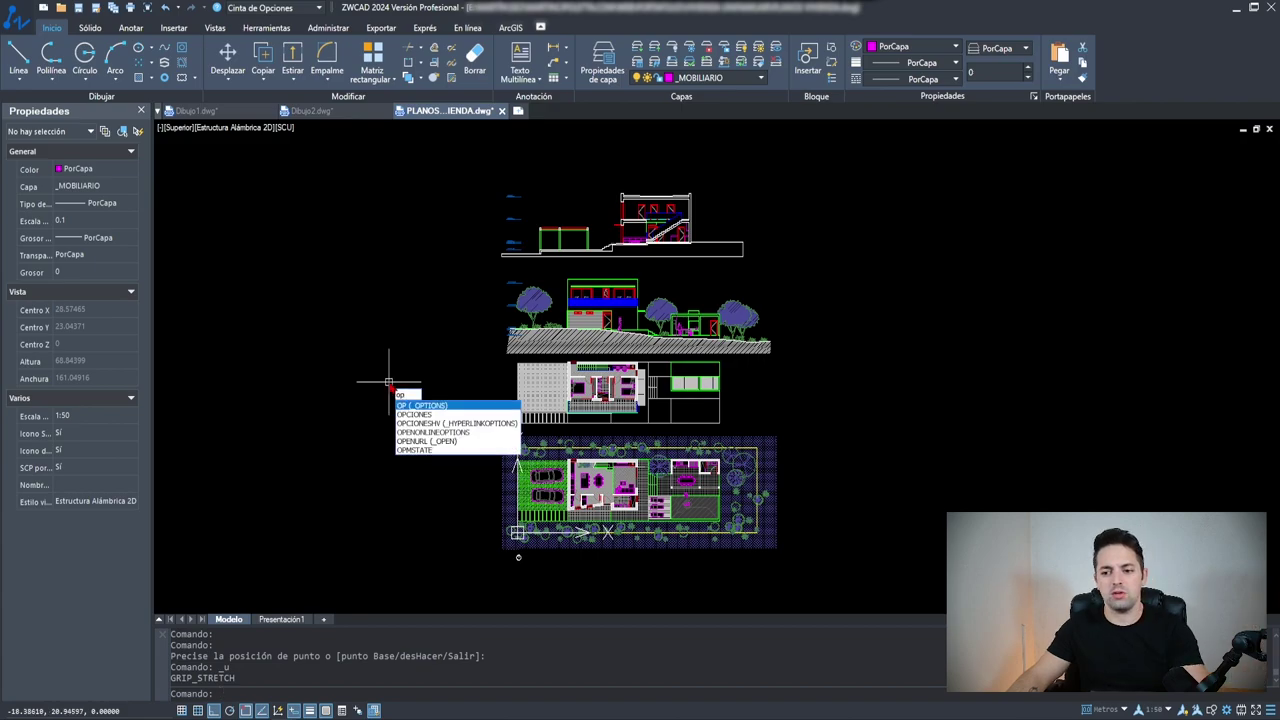
text(OPTIONS)
key(Return)
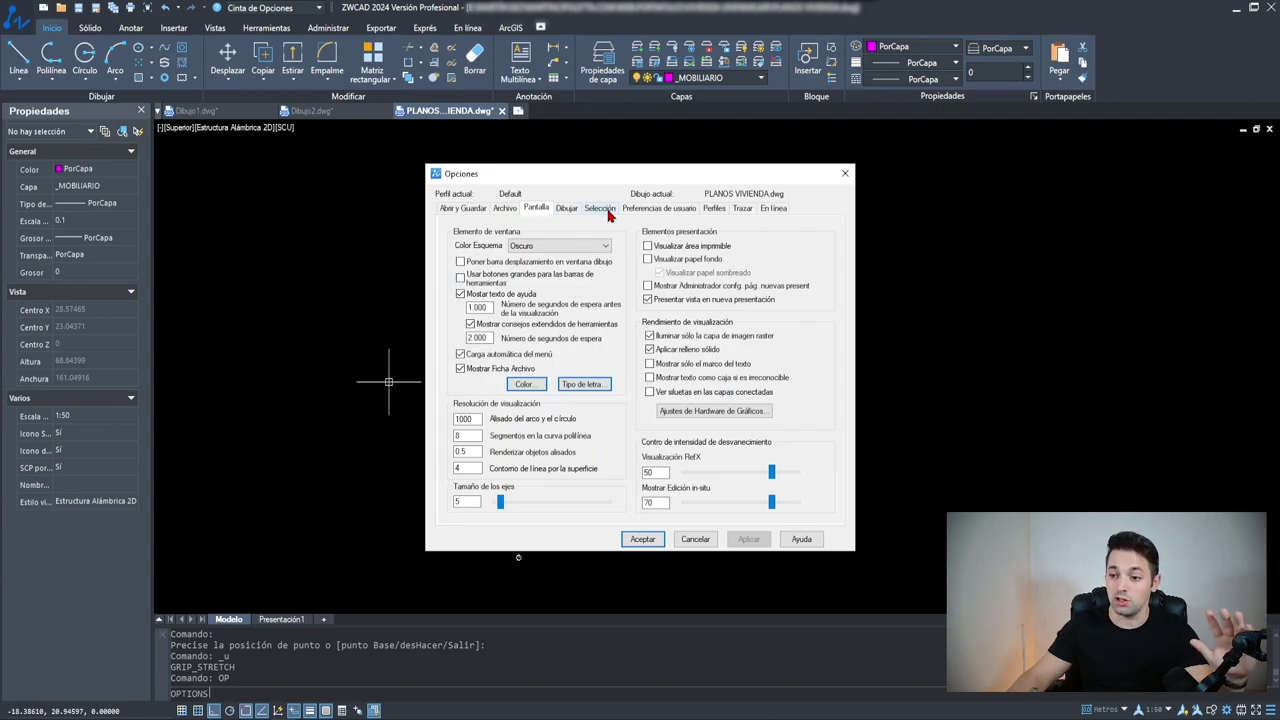
click(530, 388)
click(780, 297)
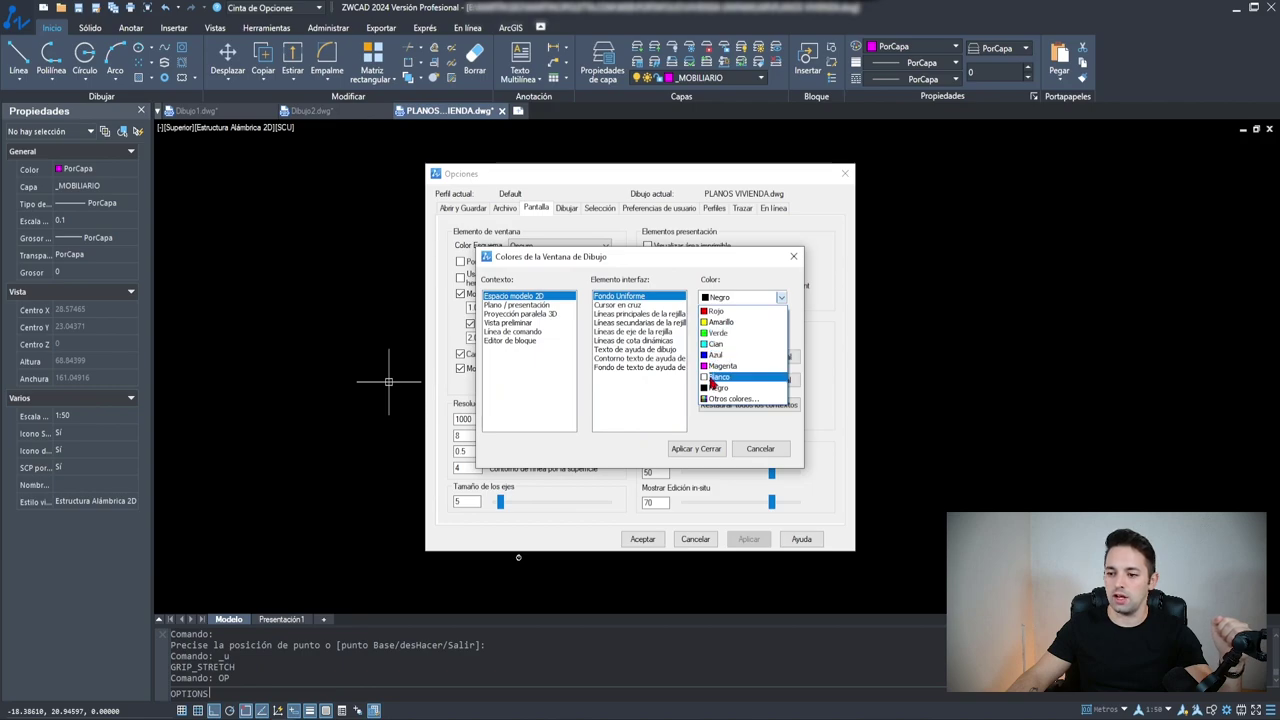
click(716, 377)
click(695, 449)
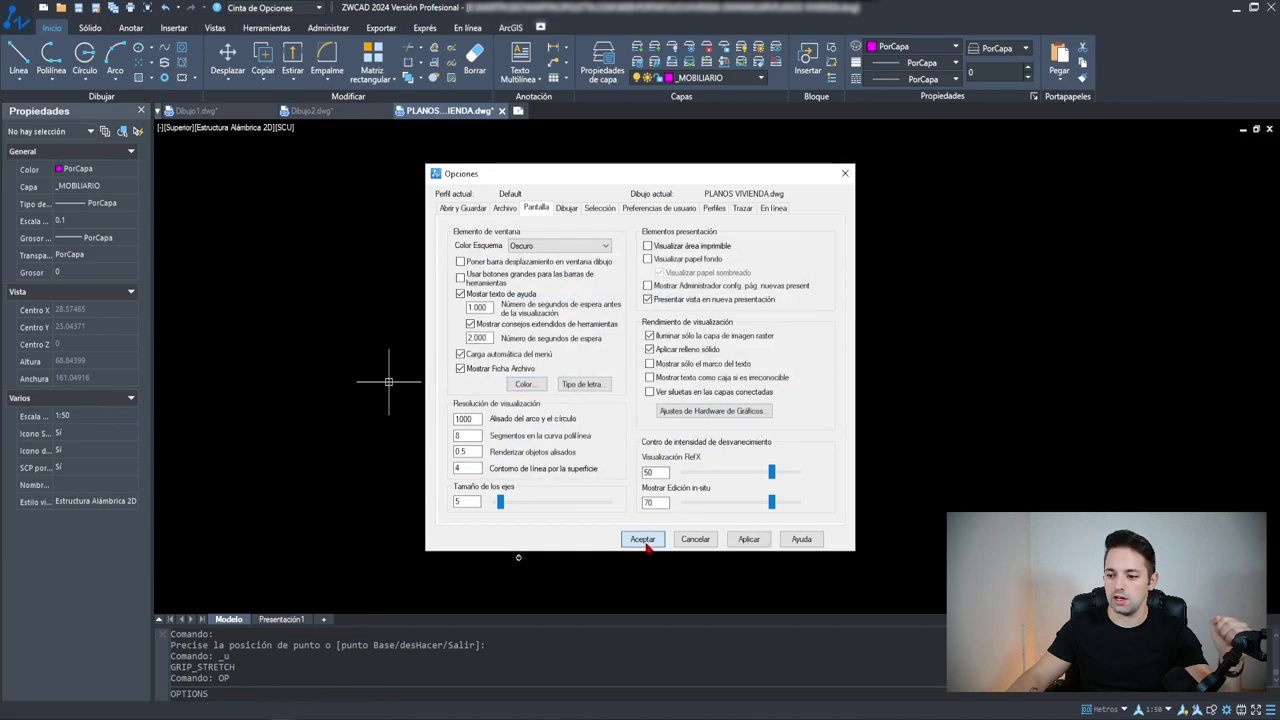
click(642, 539)
middle_drag(529, 289, 639, 389)
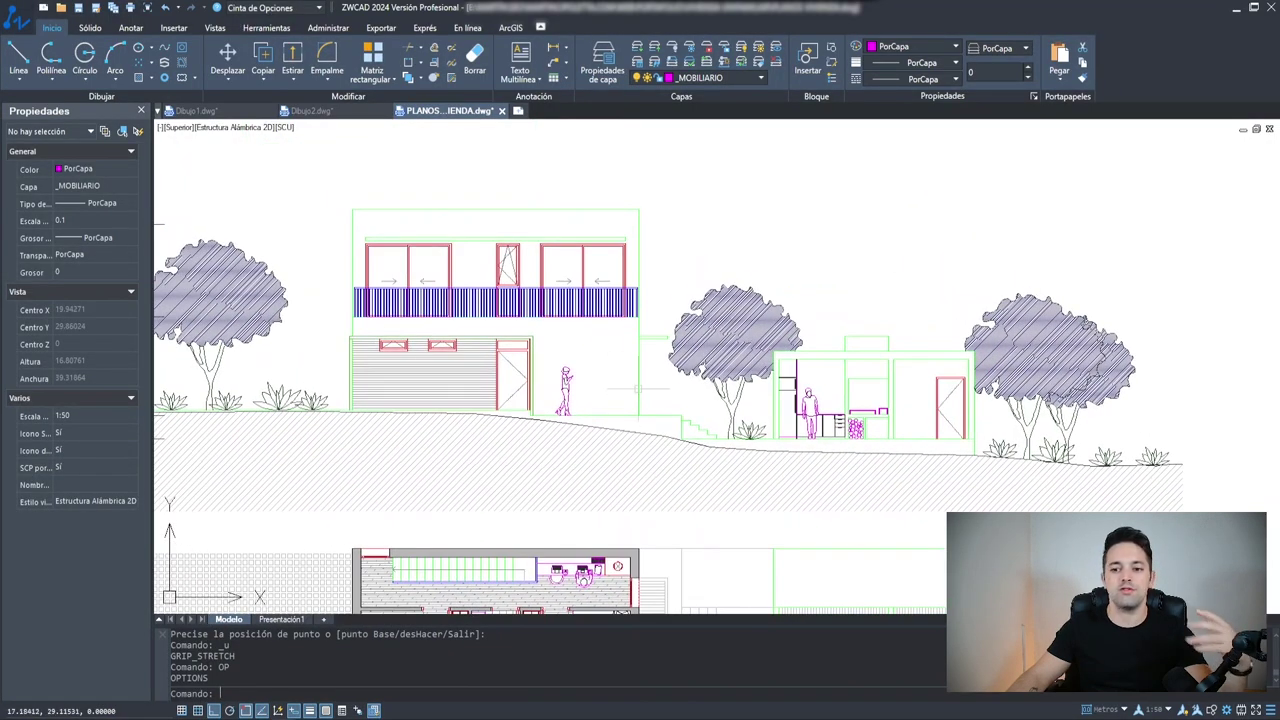
Zoom out until all elevations, sections and floor plans show, then window-select part of them
scroll(575, 232, down, 3)
scroll(575, 232, down, 1)
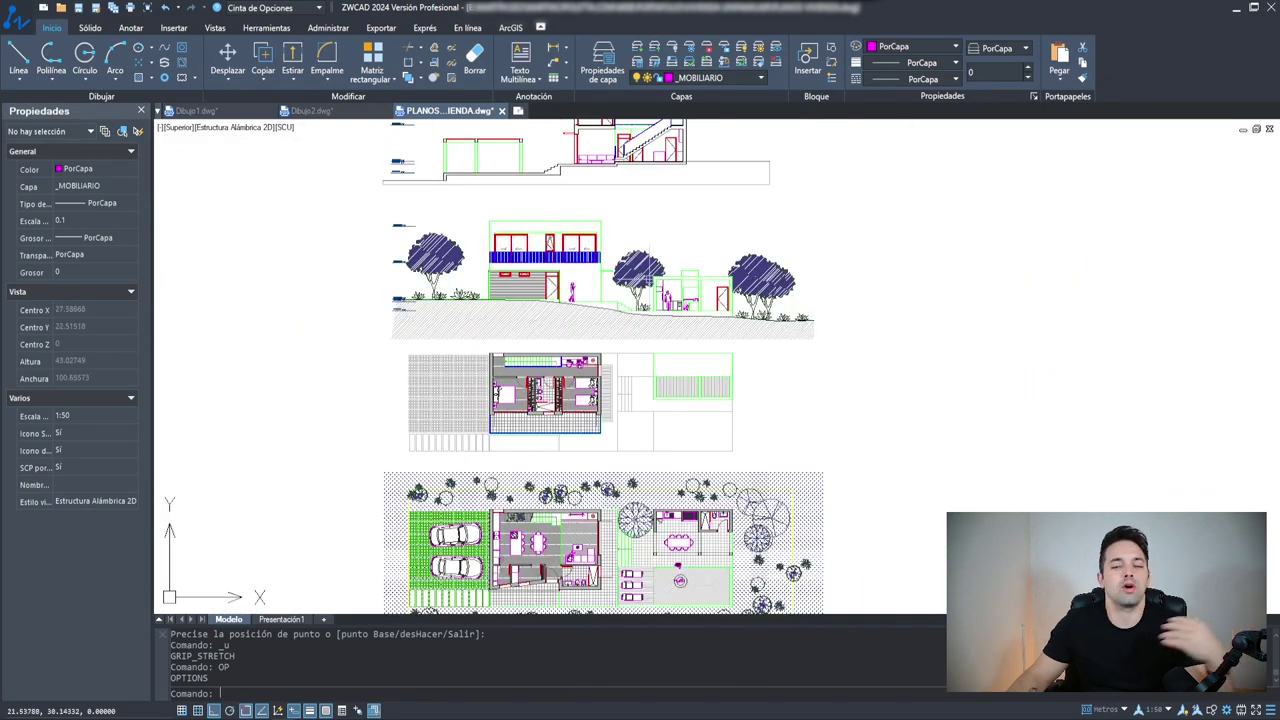
drag(648, 250, 734, 312)
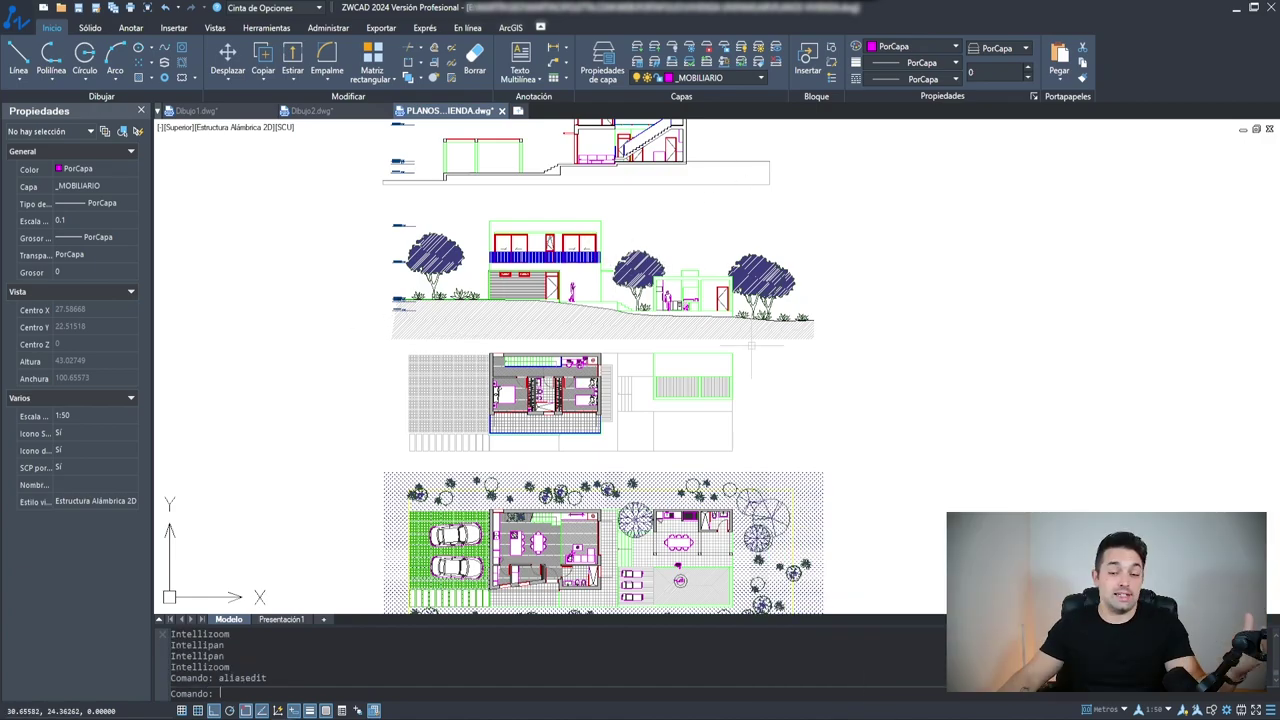
In ALIASEDIT, import acad.pgp and save it, replacing the existing alias configuration file
text(aliasedit)
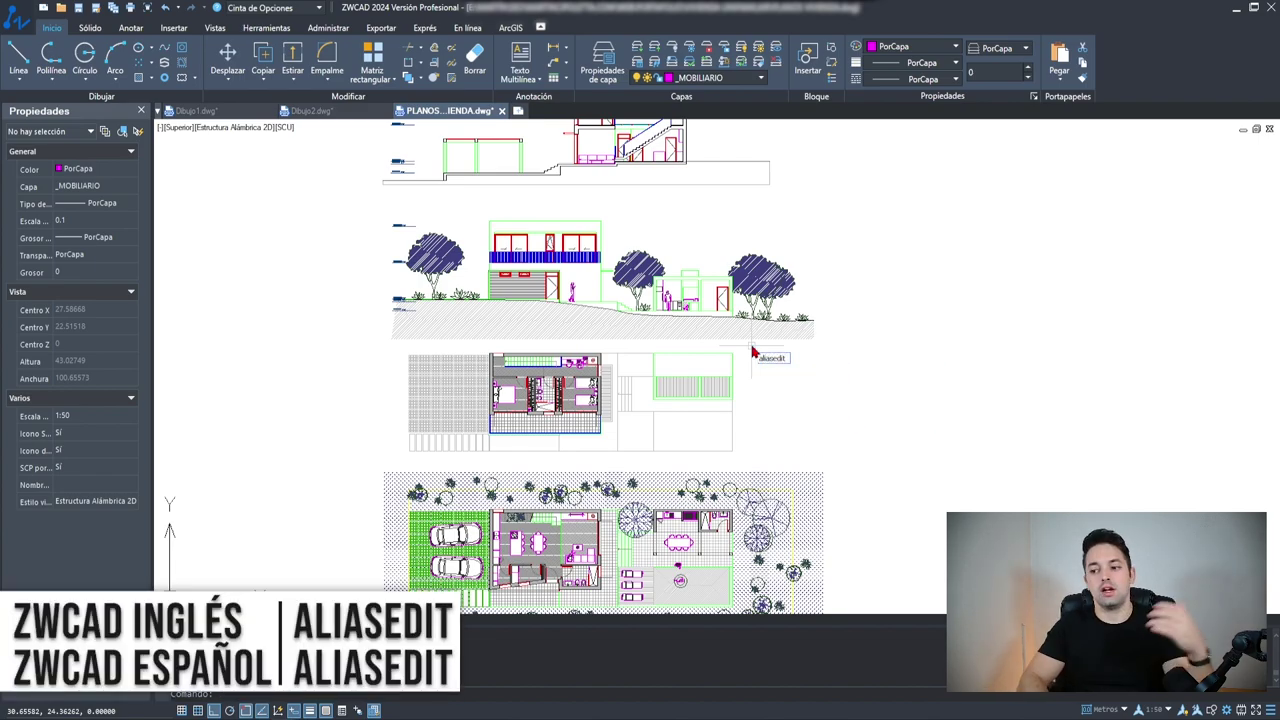
key(Return)
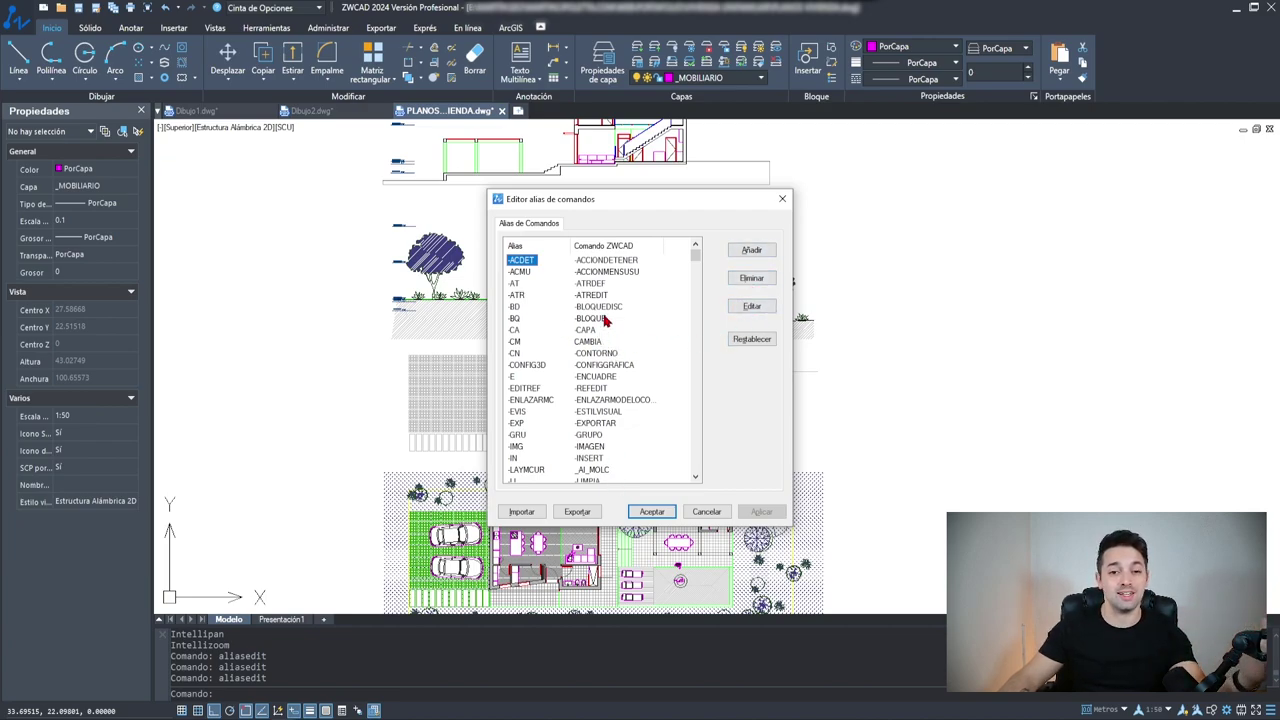
scroll(605, 320, down, 5)
scroll(614, 305, down, 1)
scroll(614, 305, up, 4)
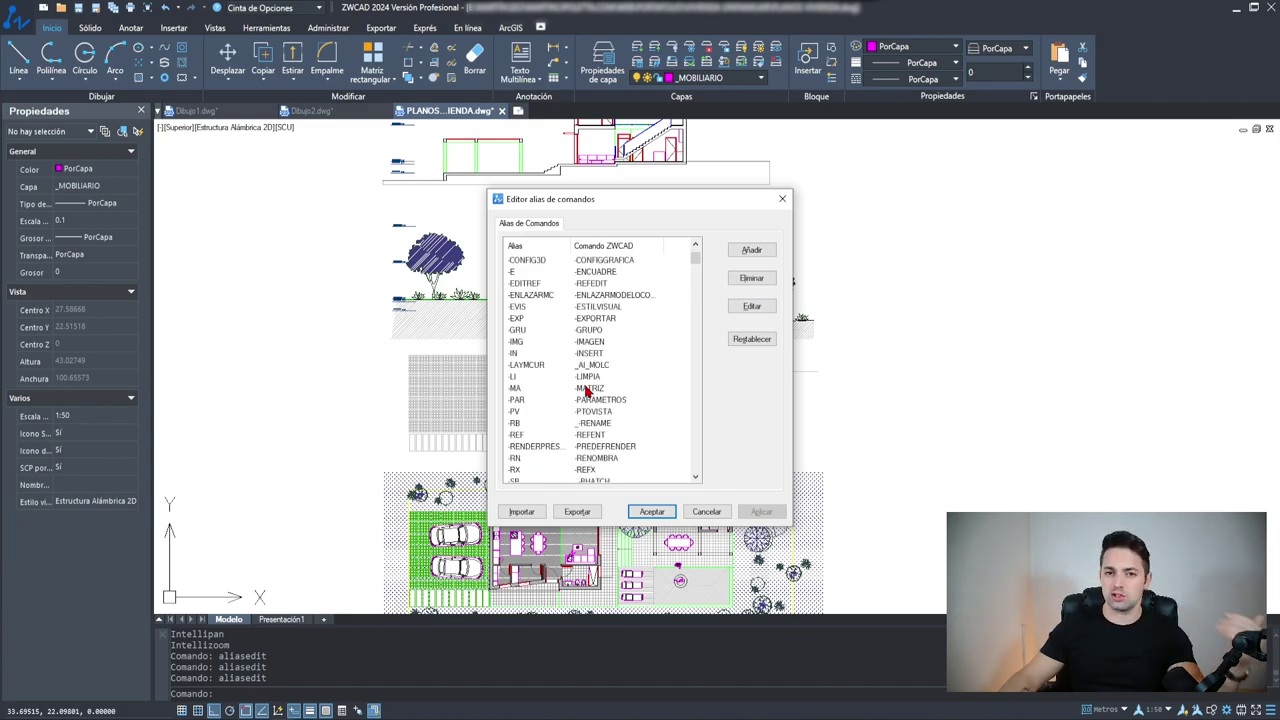
click(518, 512)
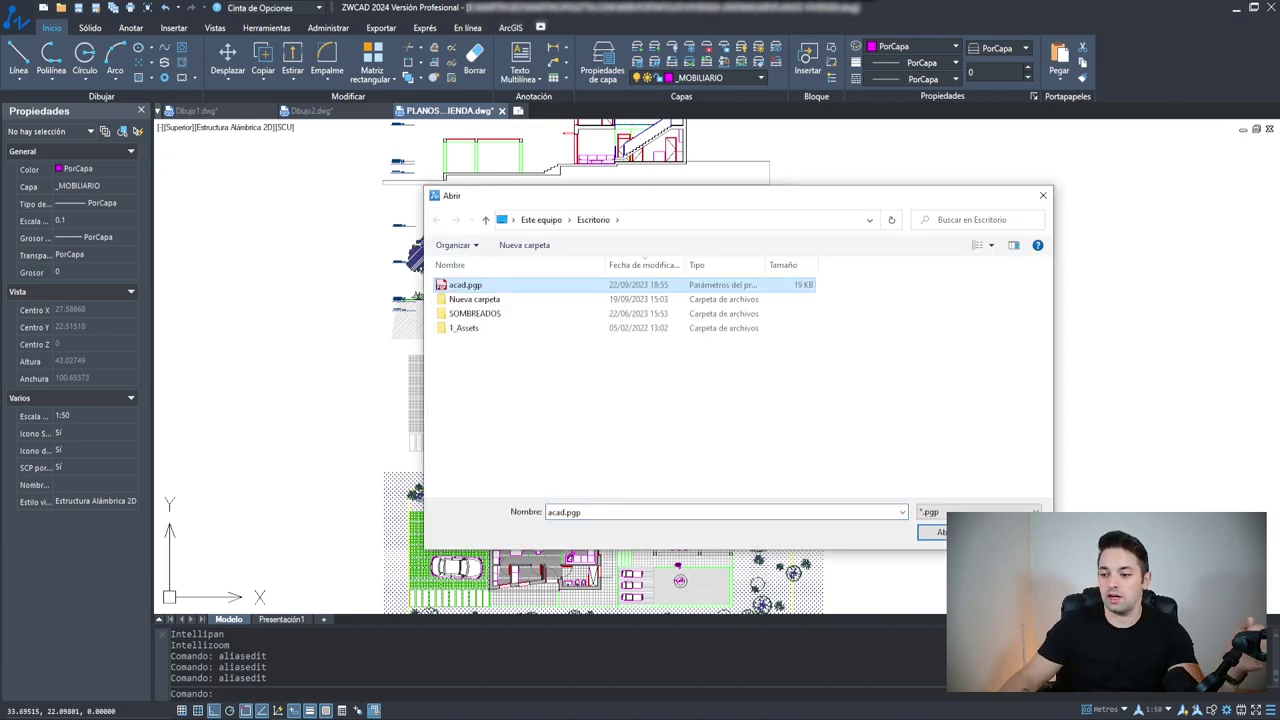
double_click(466, 285)
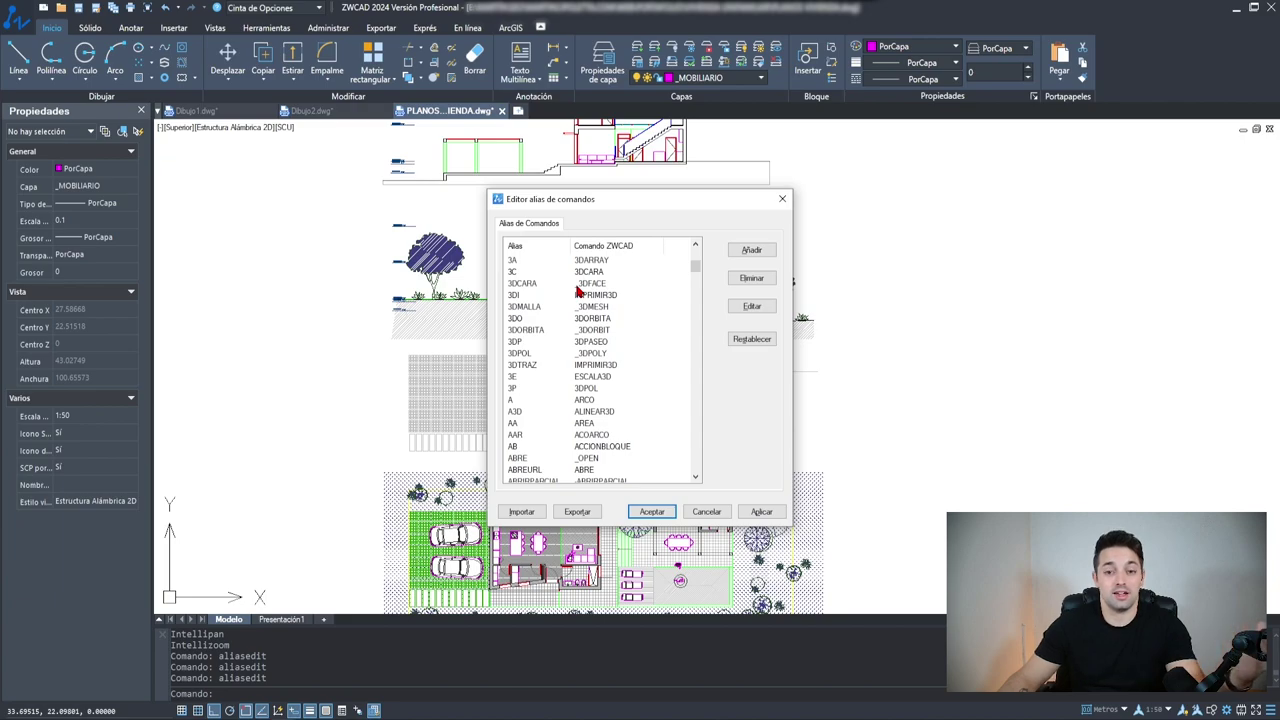
click(652, 512)
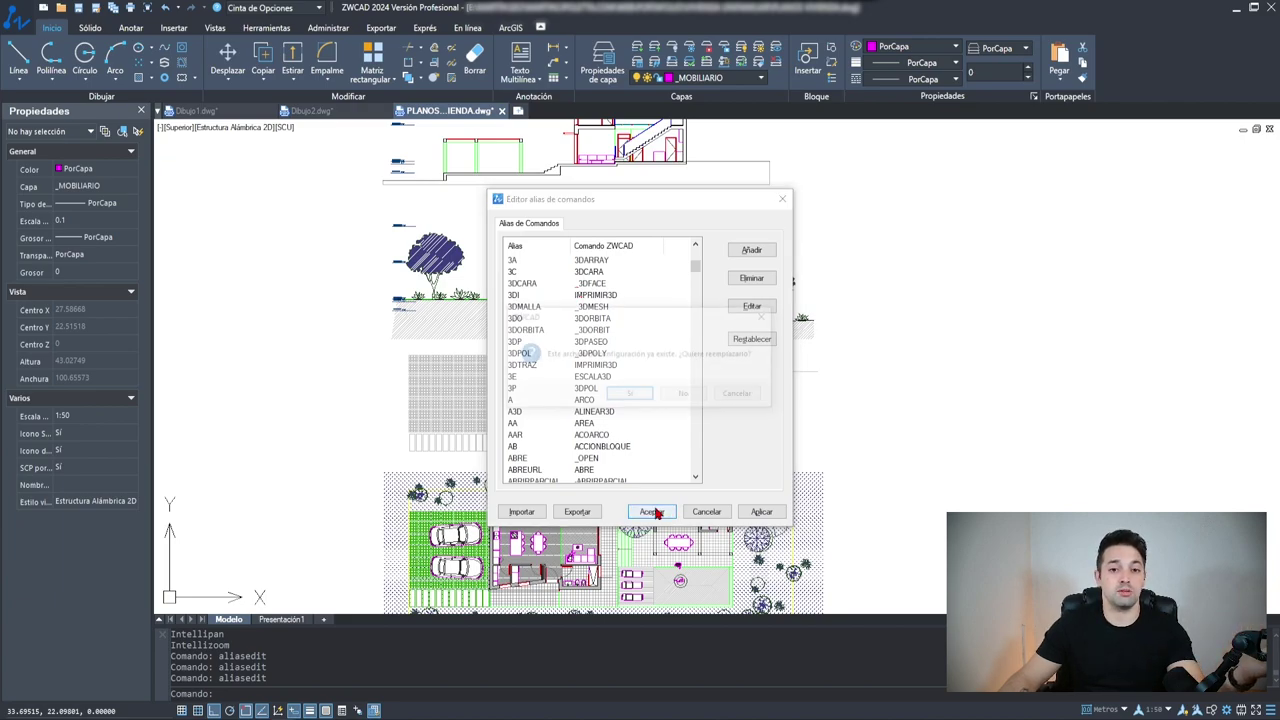
click(625, 396)
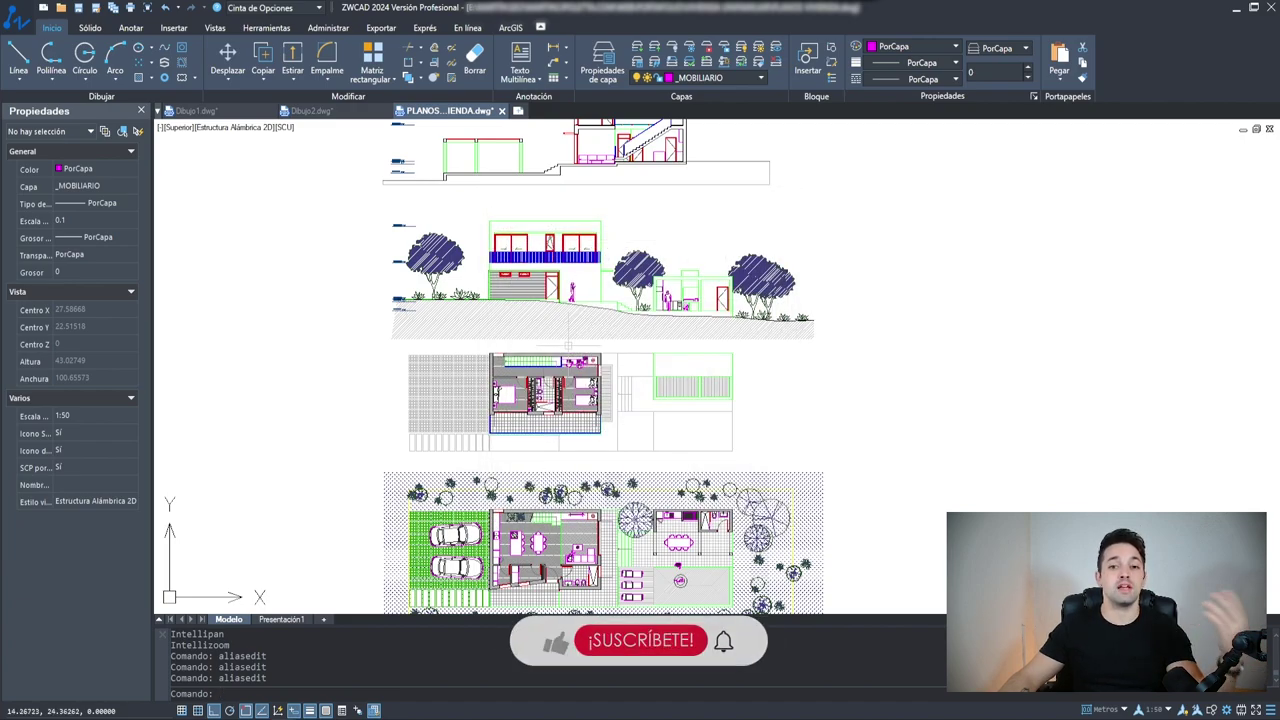
Cancel pending commands, including a started SS select-similar, and pick the Presentación1 tab
key(Escape)
key(Escape)
key(Escape)
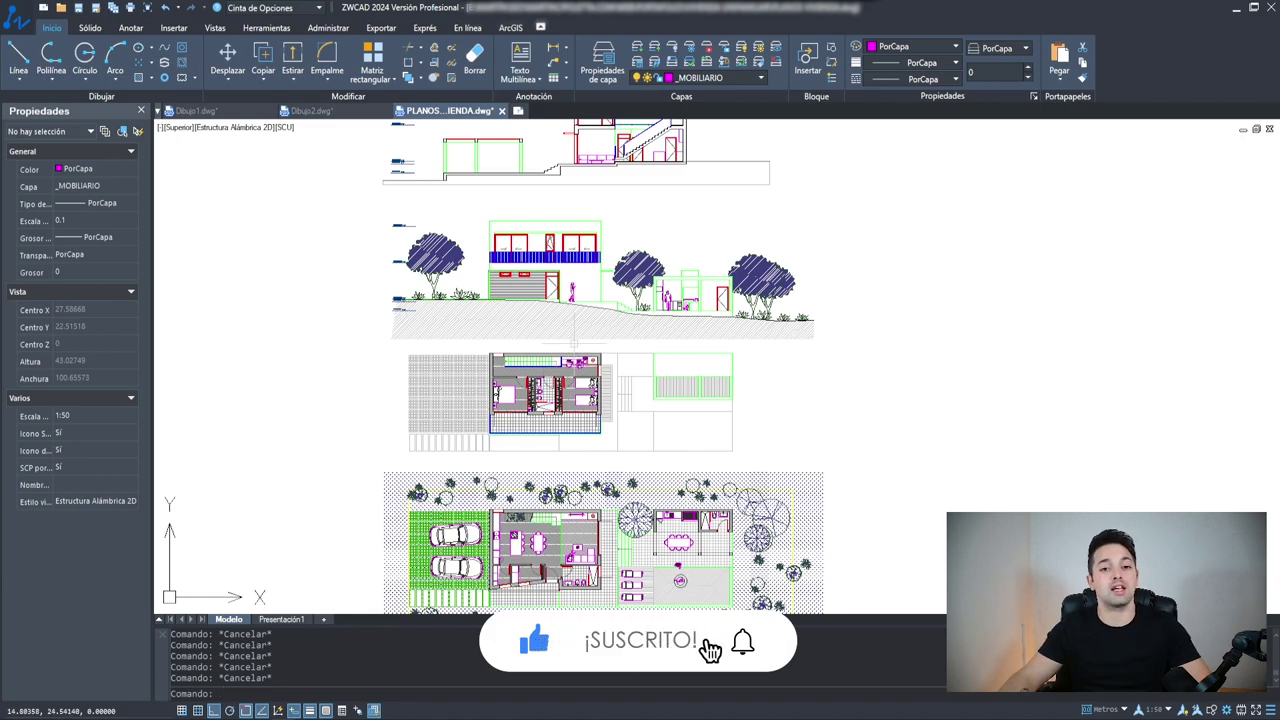
text(ss)
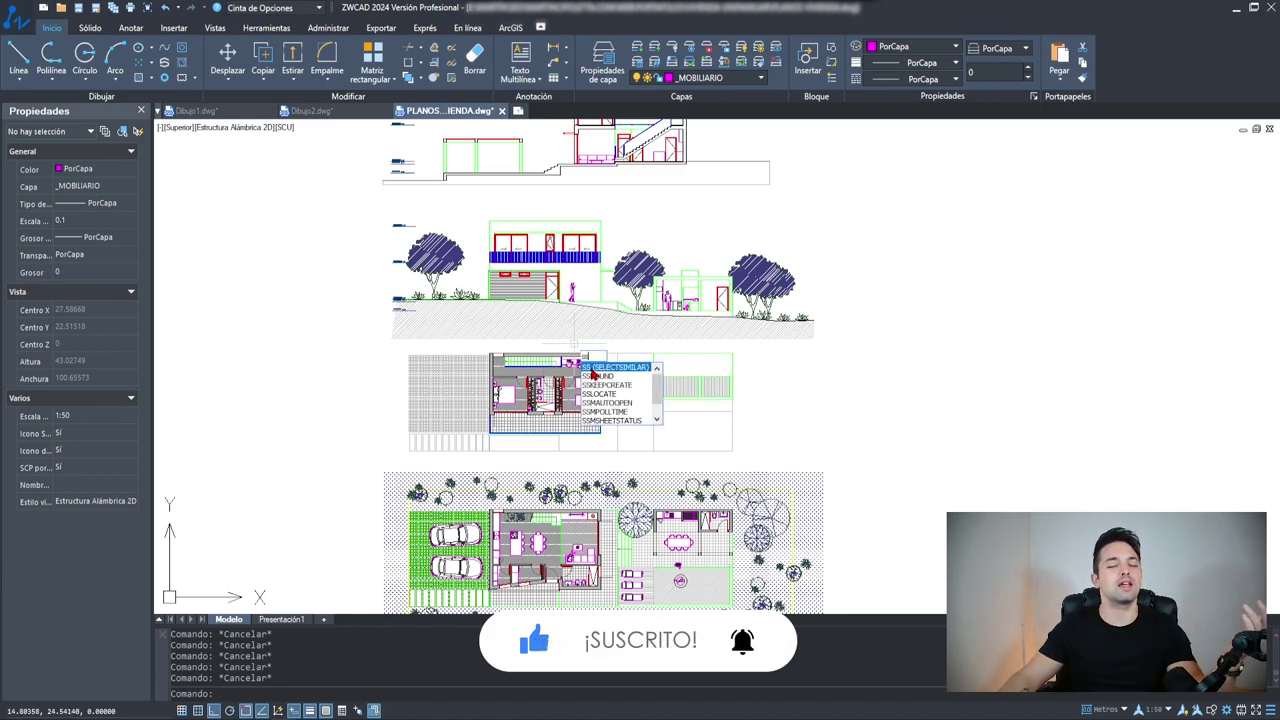
key(Return)
click(282, 619)
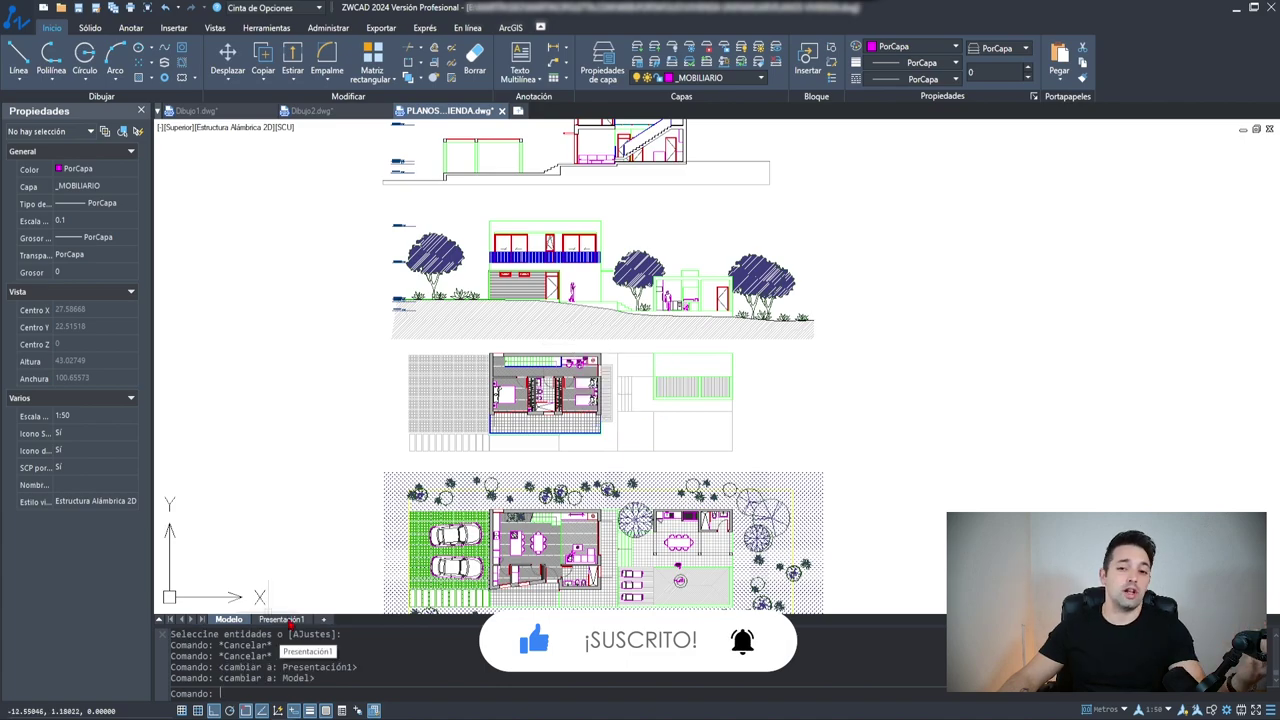
Switch to the Presentación1 layout and zoom in on its two viewports
click(282, 619)
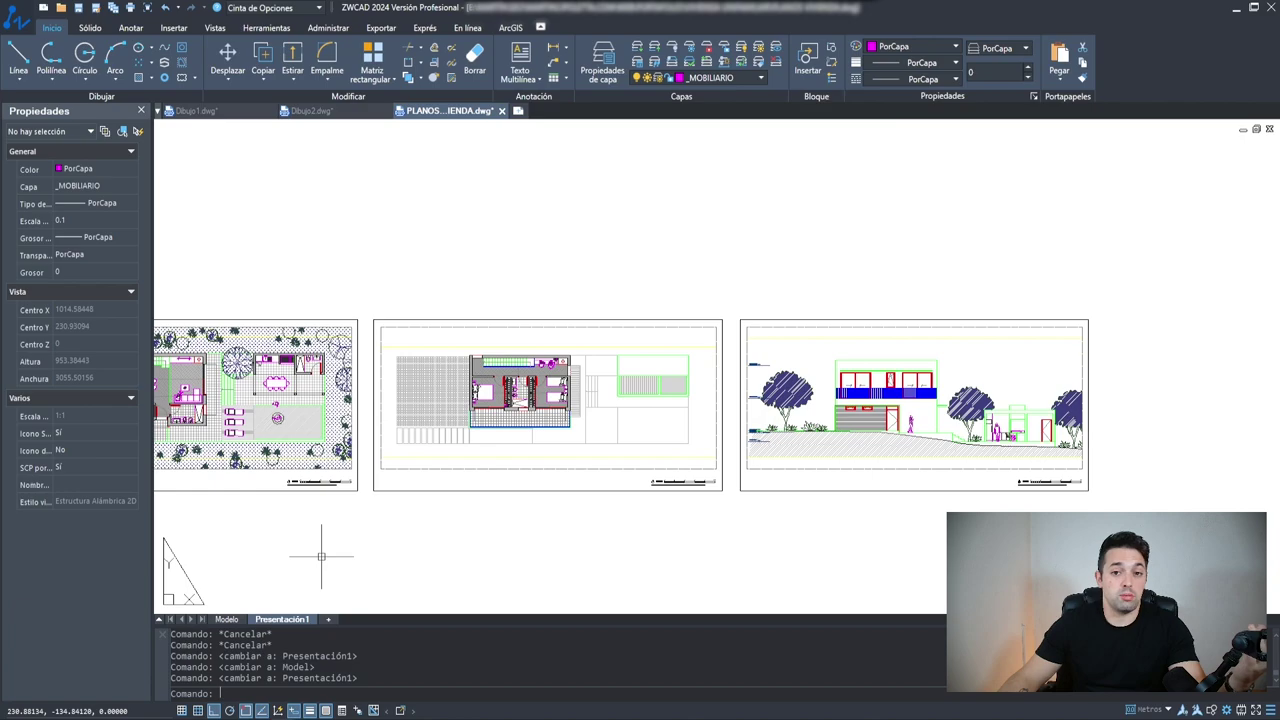
scroll(306, 523, up, 2)
scroll(376, 420, up, 1)
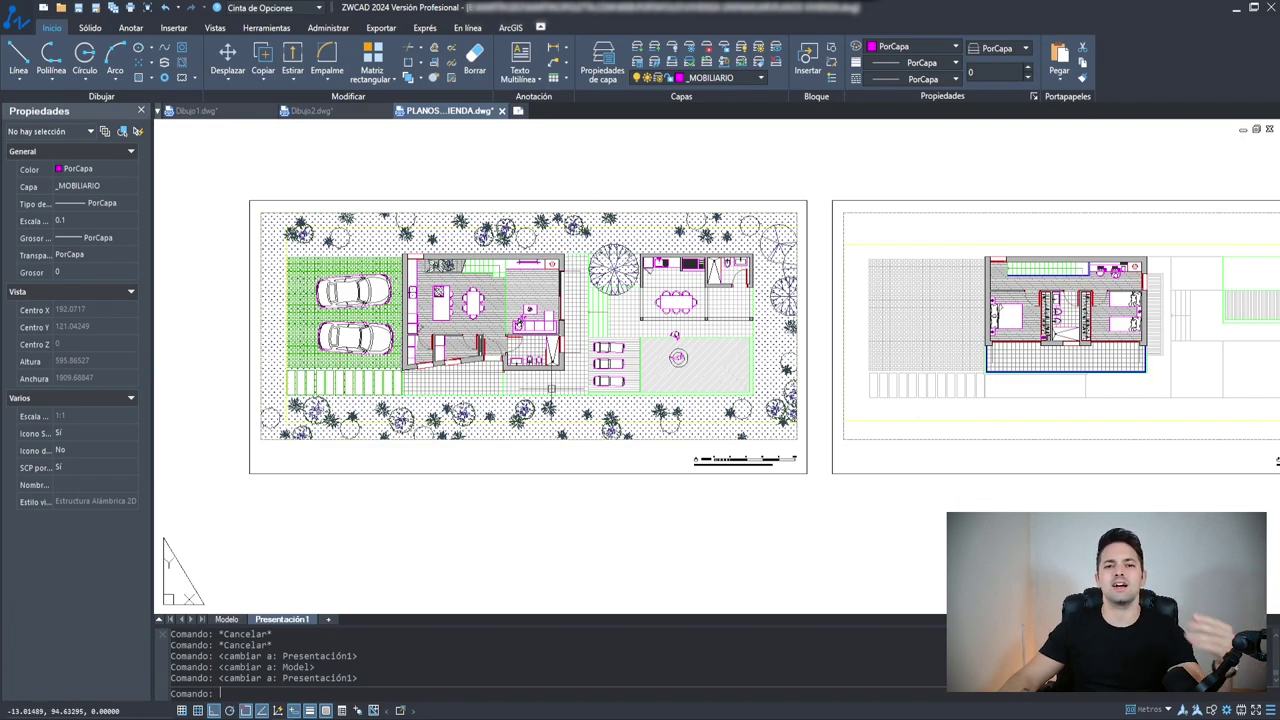
Confirm the Presentación1 page setup uses PlumillasCursoAutoCAD.ctb, then close the page setup dialogs
right_click(277, 620)
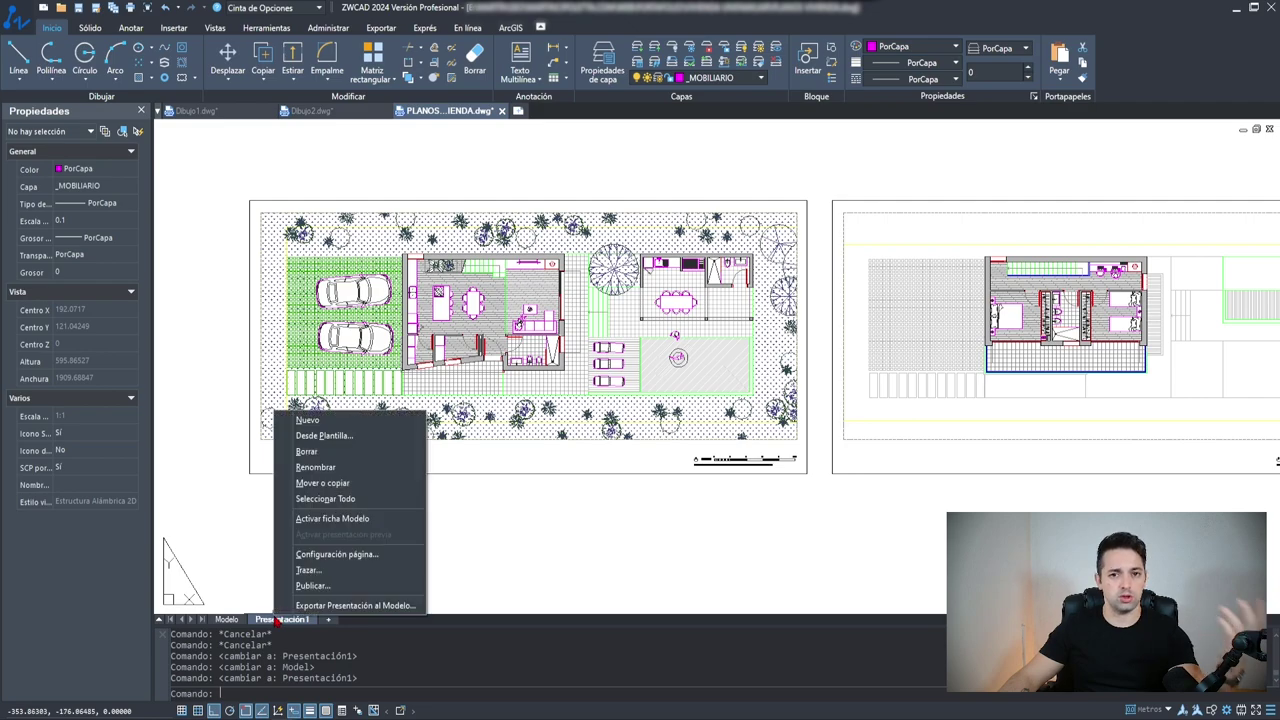
click(358, 555)
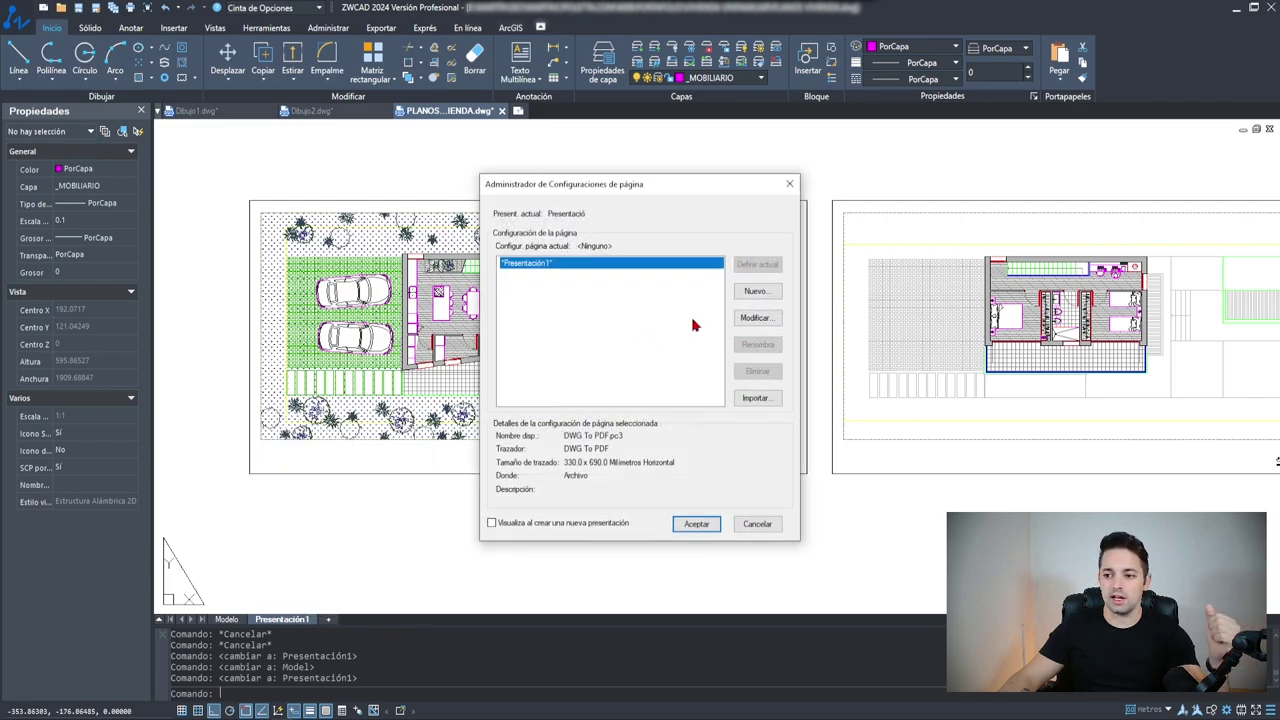
click(753, 318)
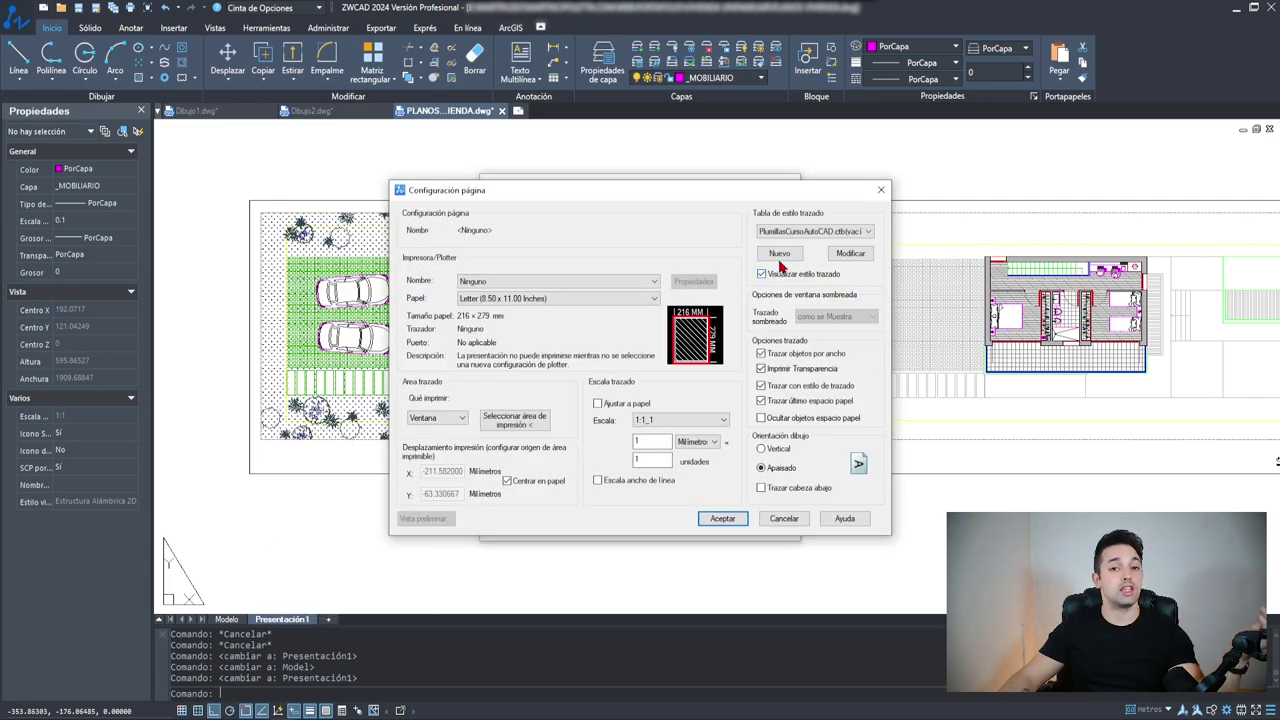
click(828, 232)
click(858, 262)
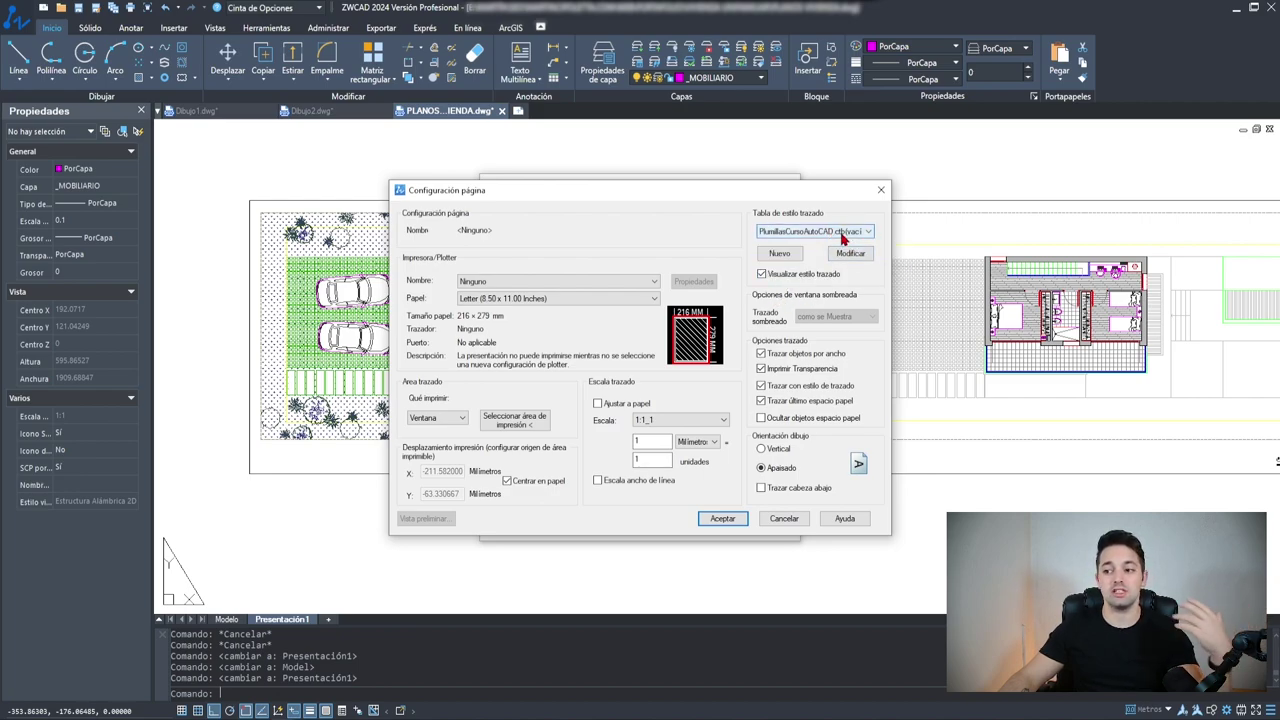
click(880, 190)
click(805, 183)
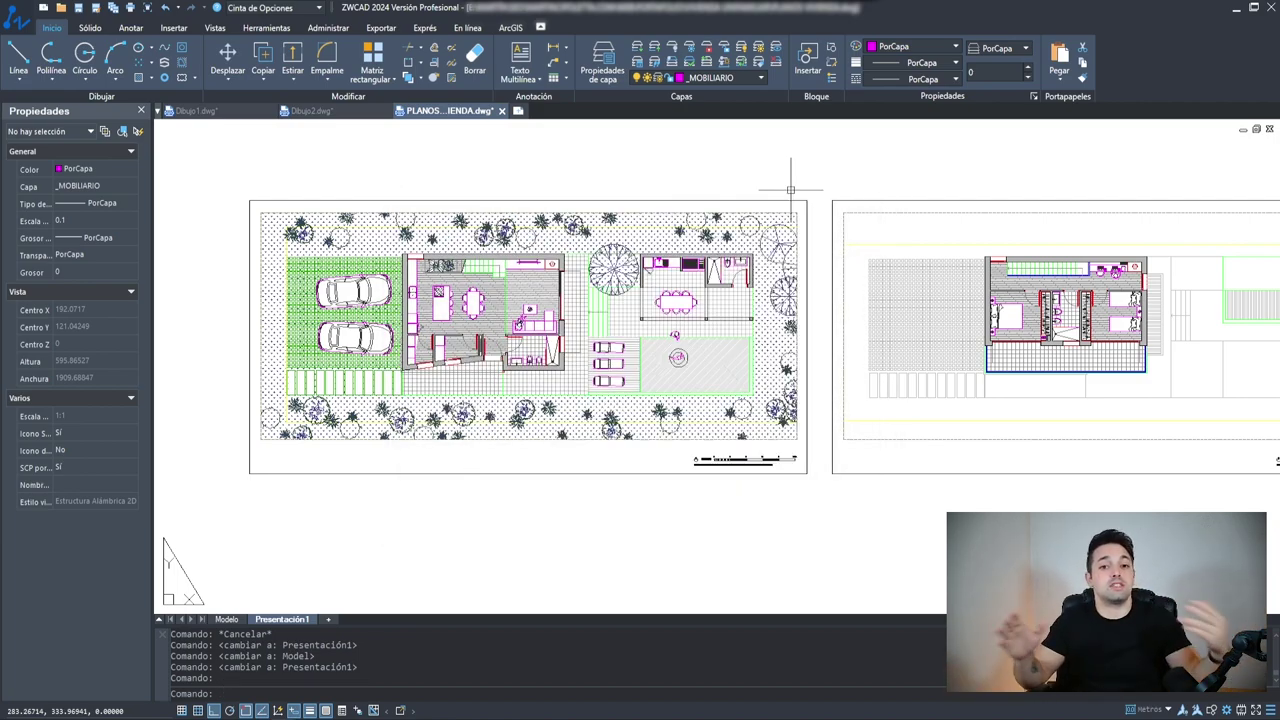
Open the Printstyle folder with ADM, paste PlumillasCursoAutoCAD.ctb into it, and close the folder
text(admi)
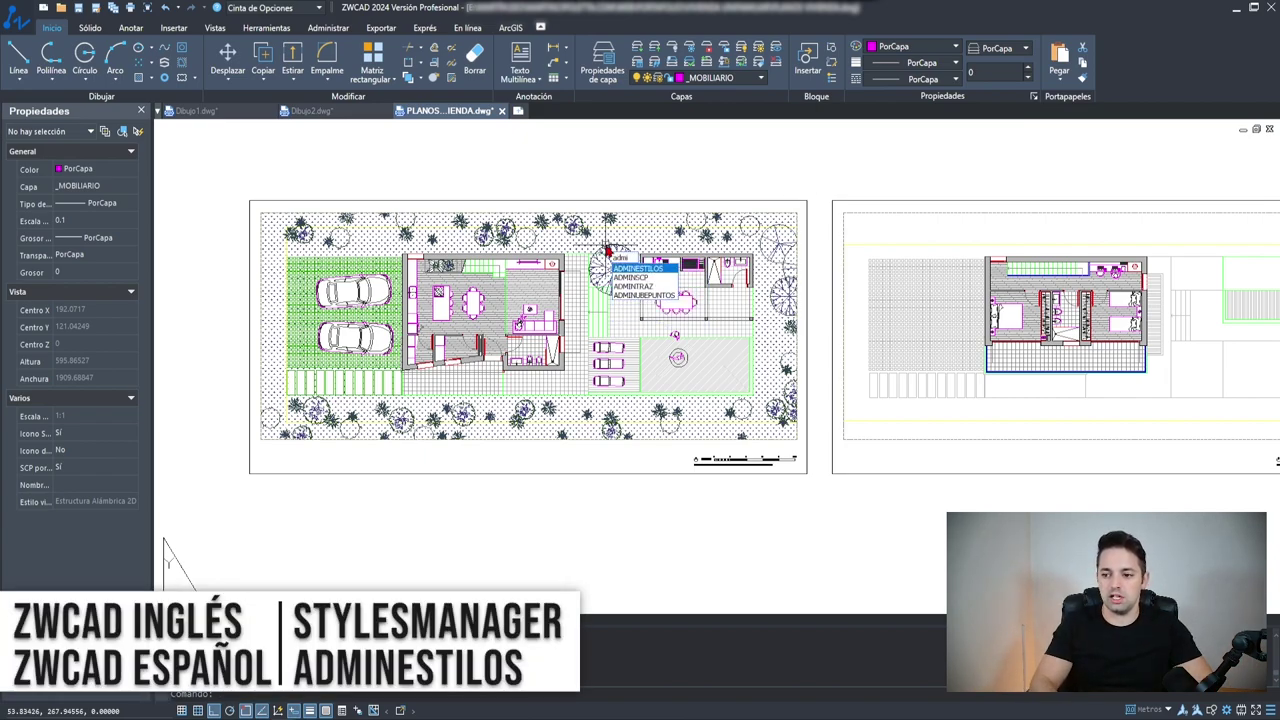
key(Return)
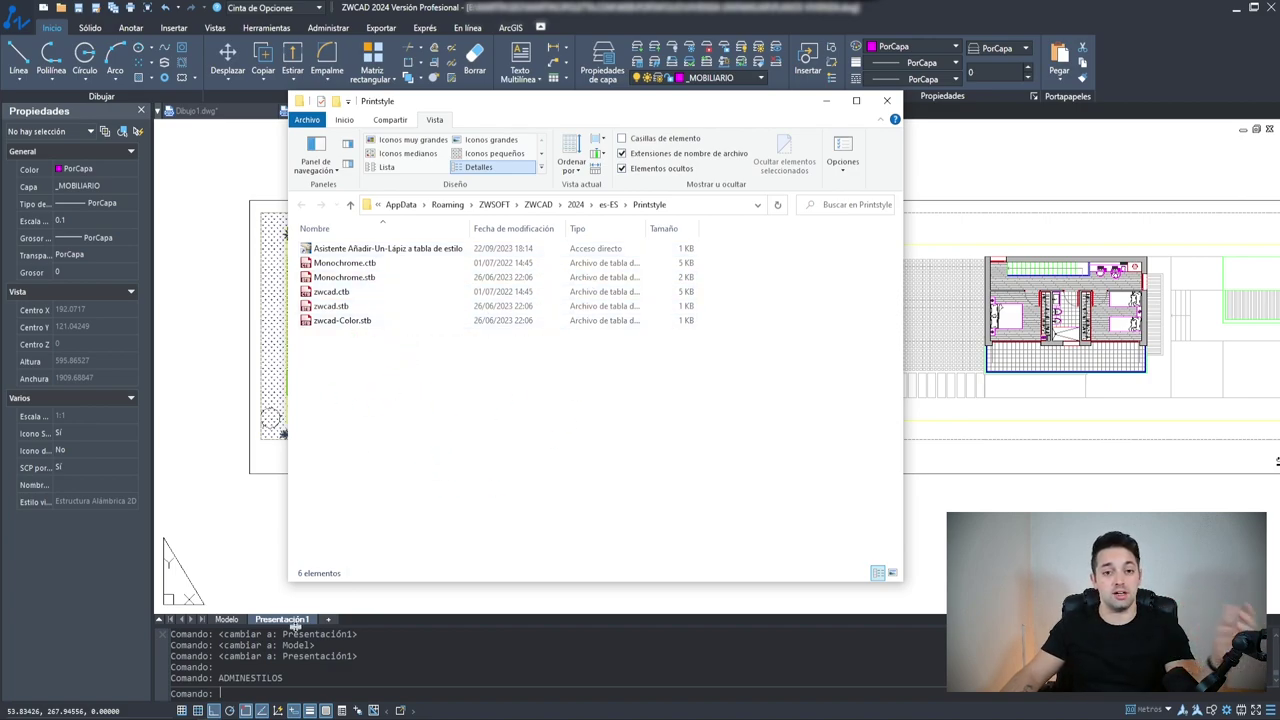
key(ctrl+v)
click(889, 102)
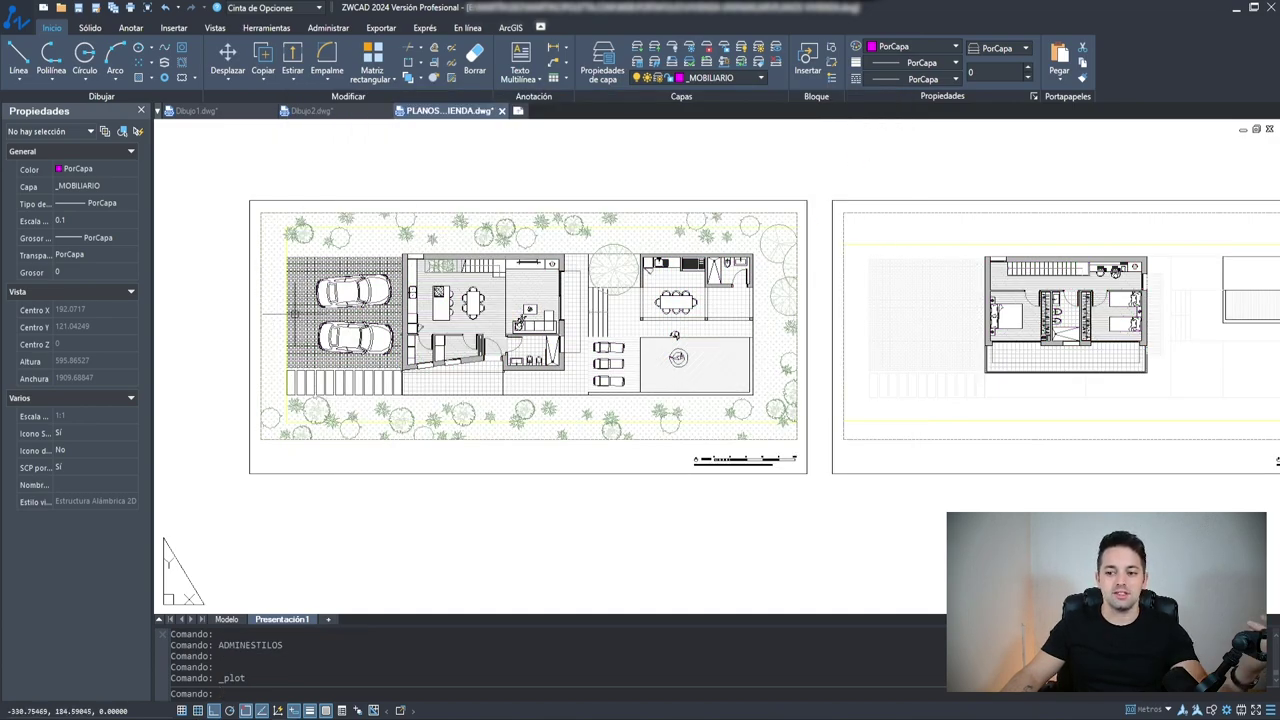
scroll(461, 295, up, 3)
scroll(411, 286, up, 3)
scroll(373, 278, down, 3)
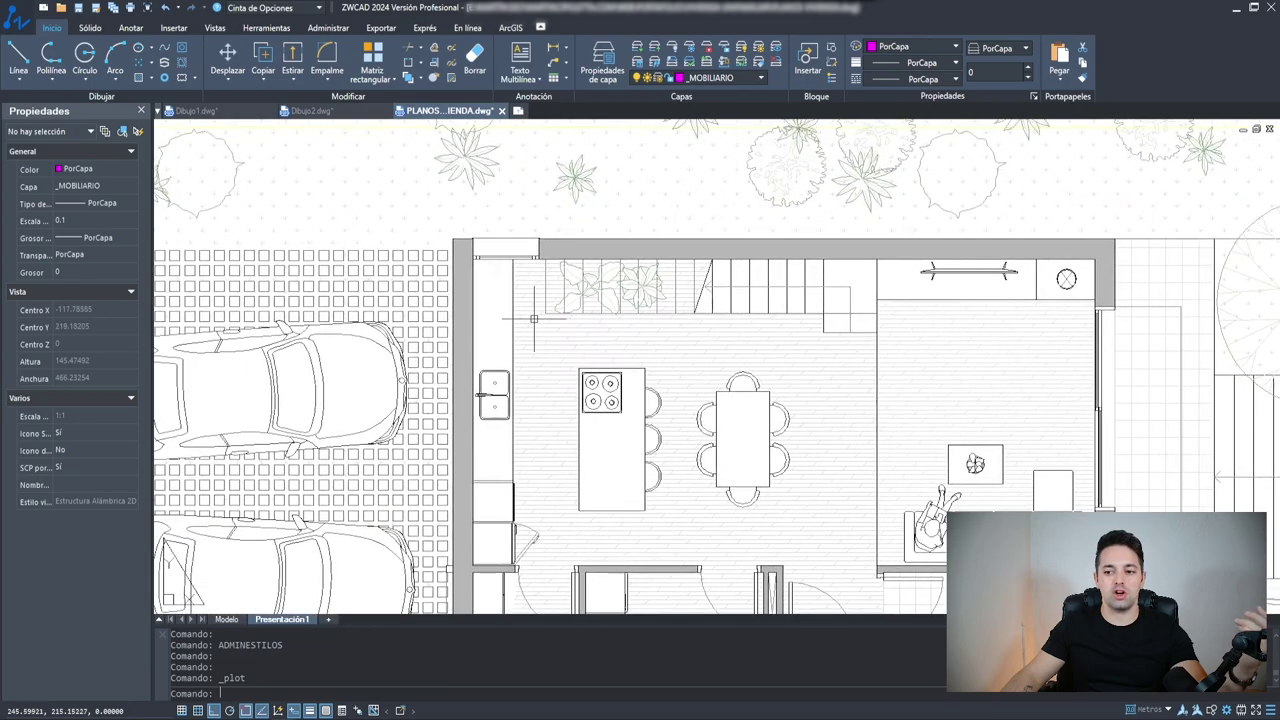
scroll(471, 257, up, 4)
scroll(829, 429, down, 4)
scroll(591, 300, down, 2)
scroll(494, 290, up, 2)
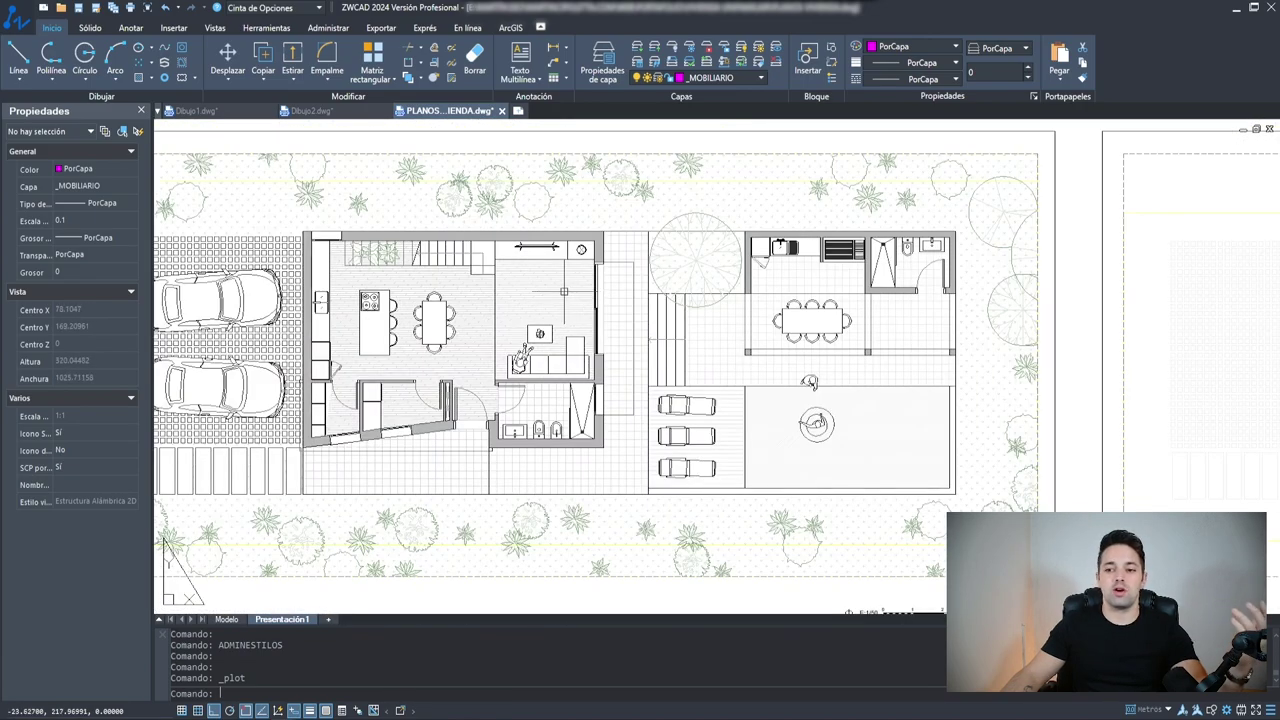
scroll(560, 290, up, 3)
scroll(670, 289, up, 1)
scroll(670, 289, down, 3)
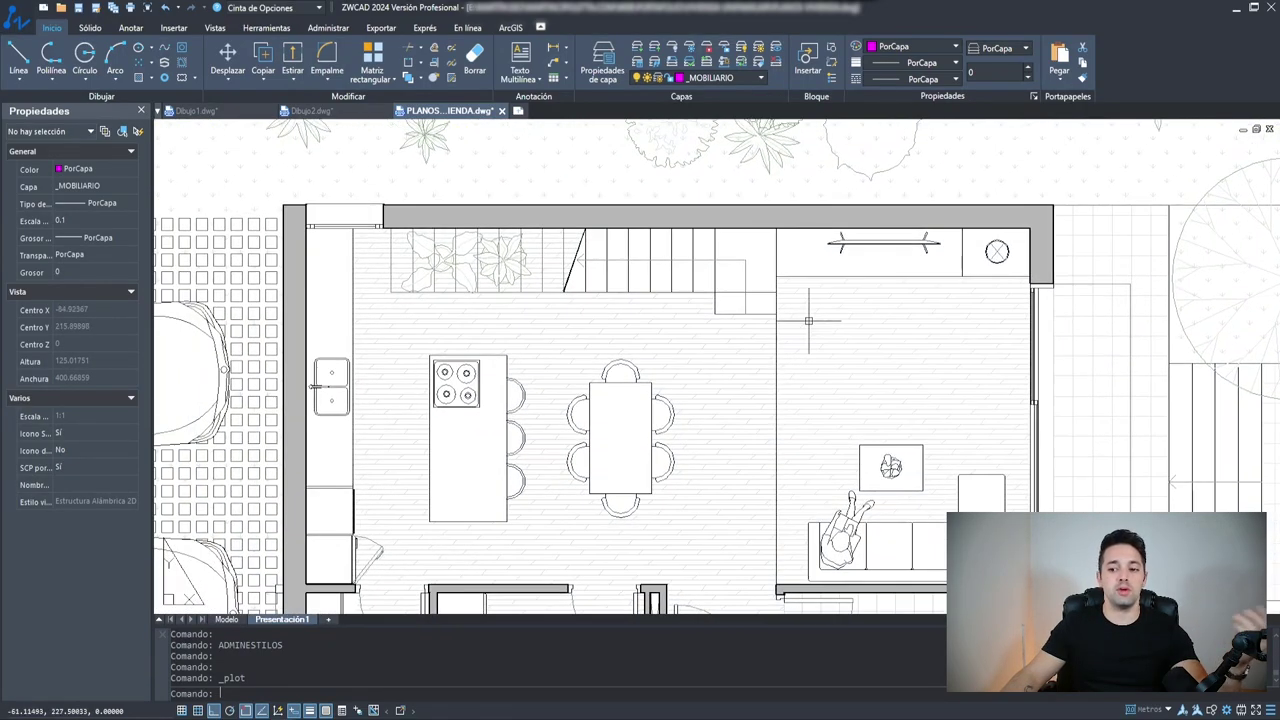
scroll(795, 309, up, 2)
scroll(795, 309, down, 3)
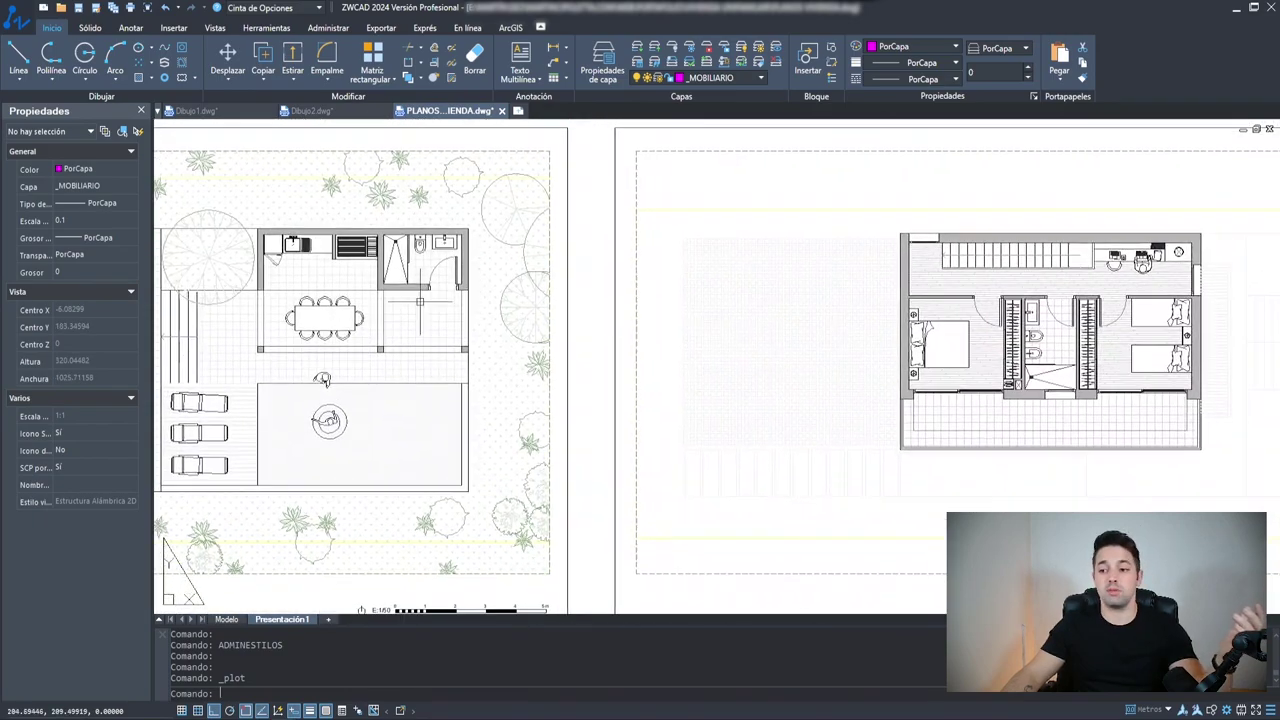
middle_drag(936, 403, 737, 272)
scroll(737, 272, up, 2)
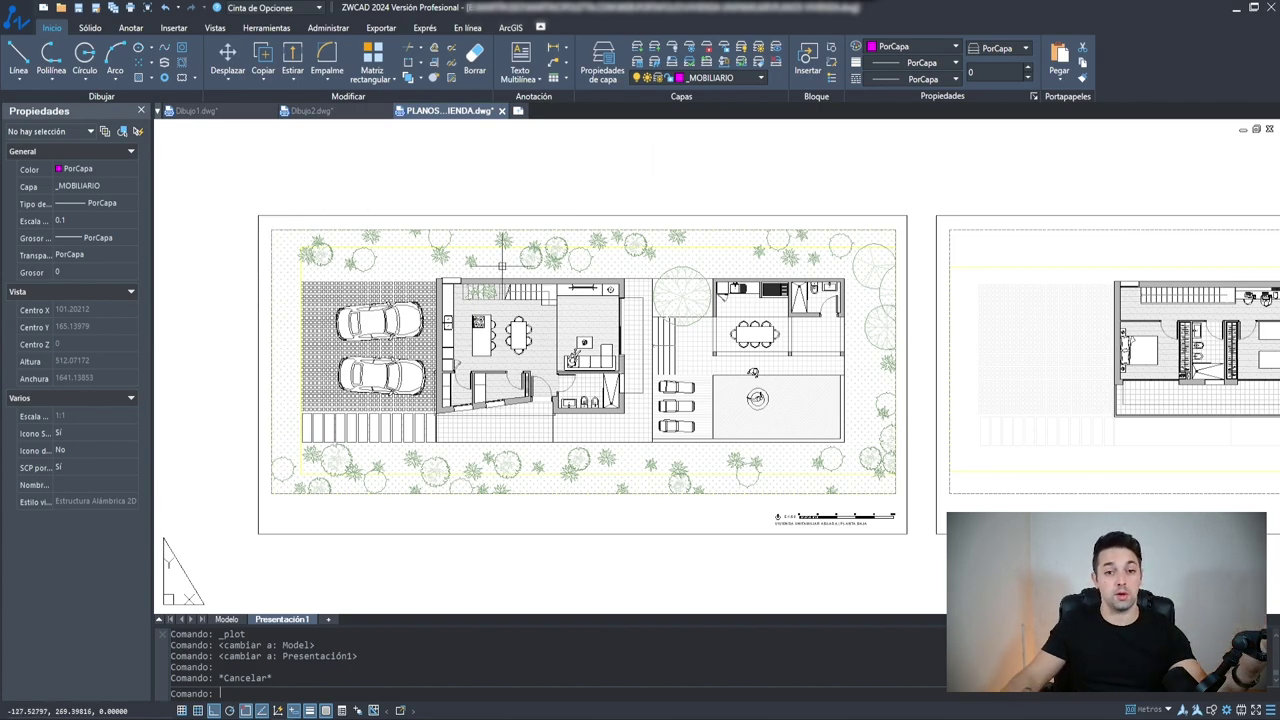
scroll(411, 272, down, 2)
scroll(545, 433, up, 4)
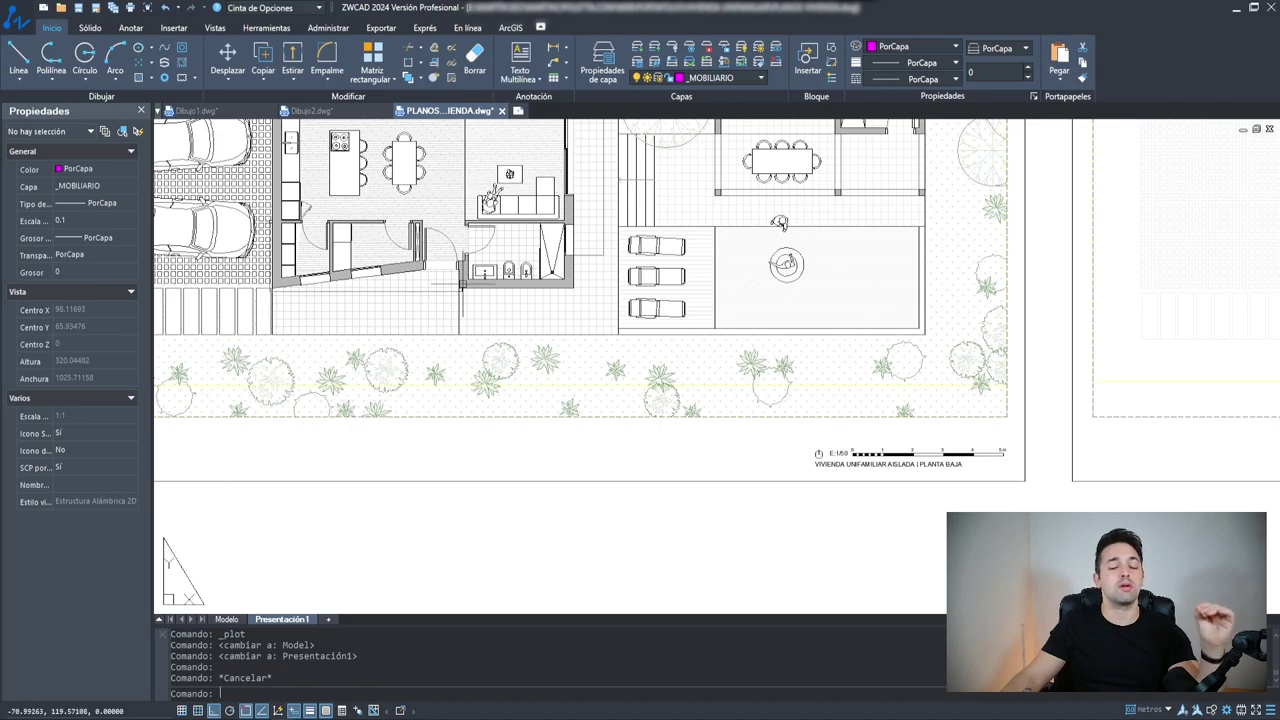
Back in model space, stretch the living-room sofa up two seat modules and widen its top module leftward
click(227, 619)
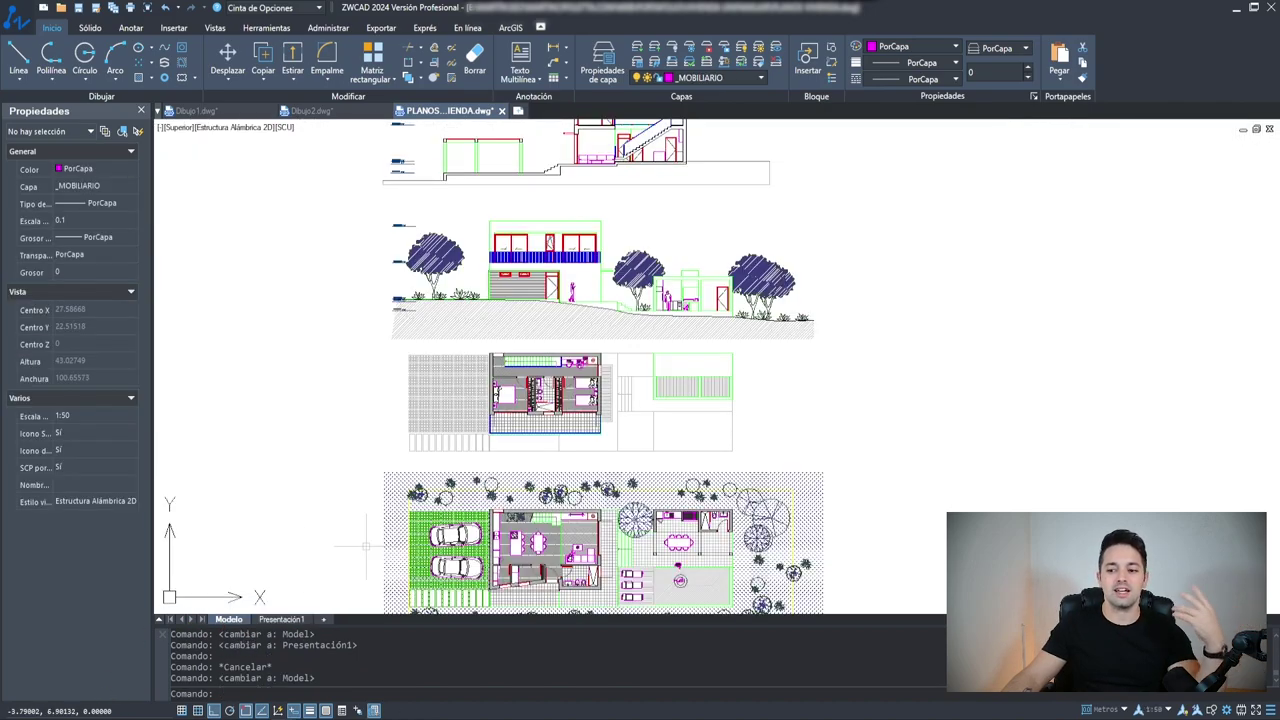
scroll(396, 538, up, 2)
scroll(396, 538, down, 1)
scroll(531, 428, up, 5)
scroll(531, 428, up, 5)
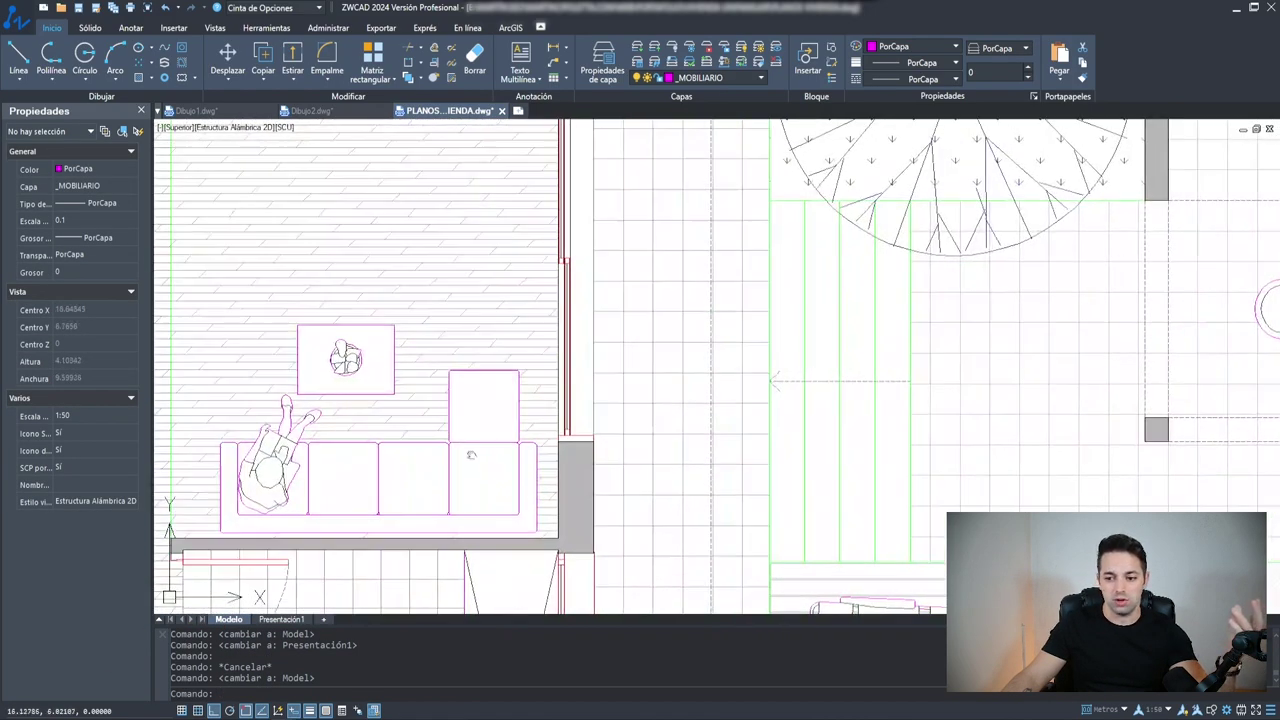
scroll(531, 428, up, 2)
click(531, 428)
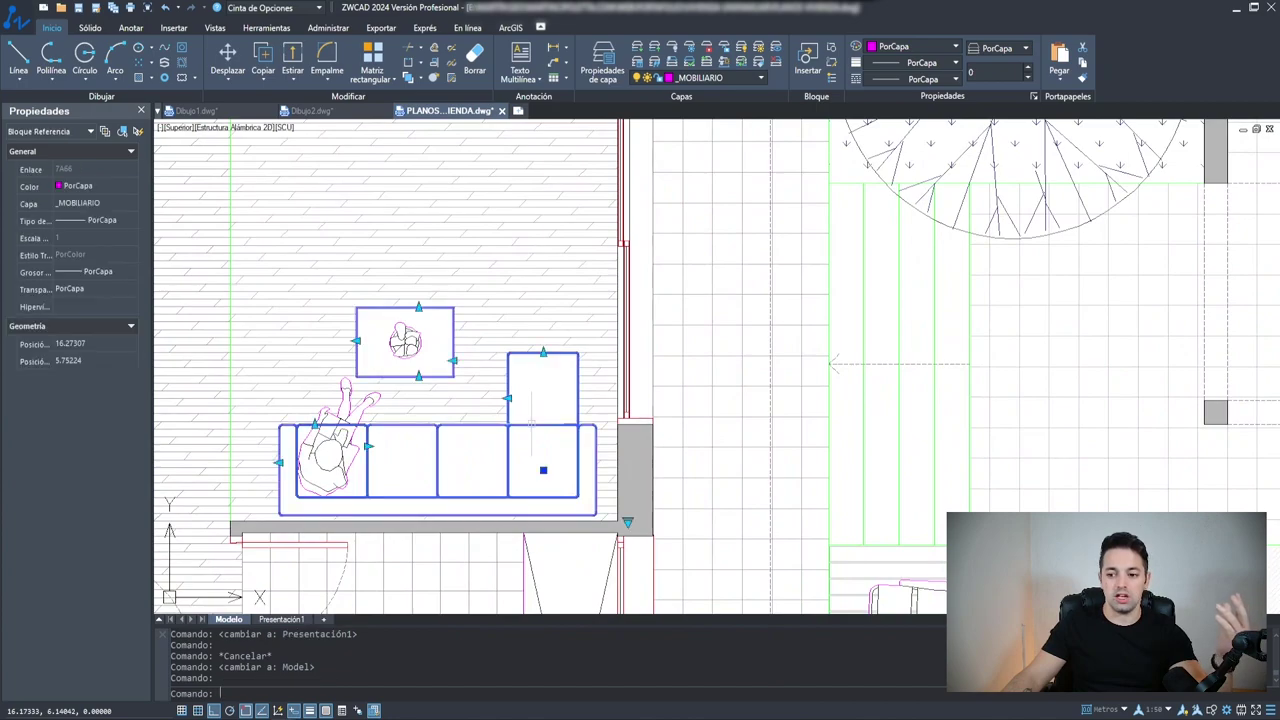
click(543, 352)
click(543, 215)
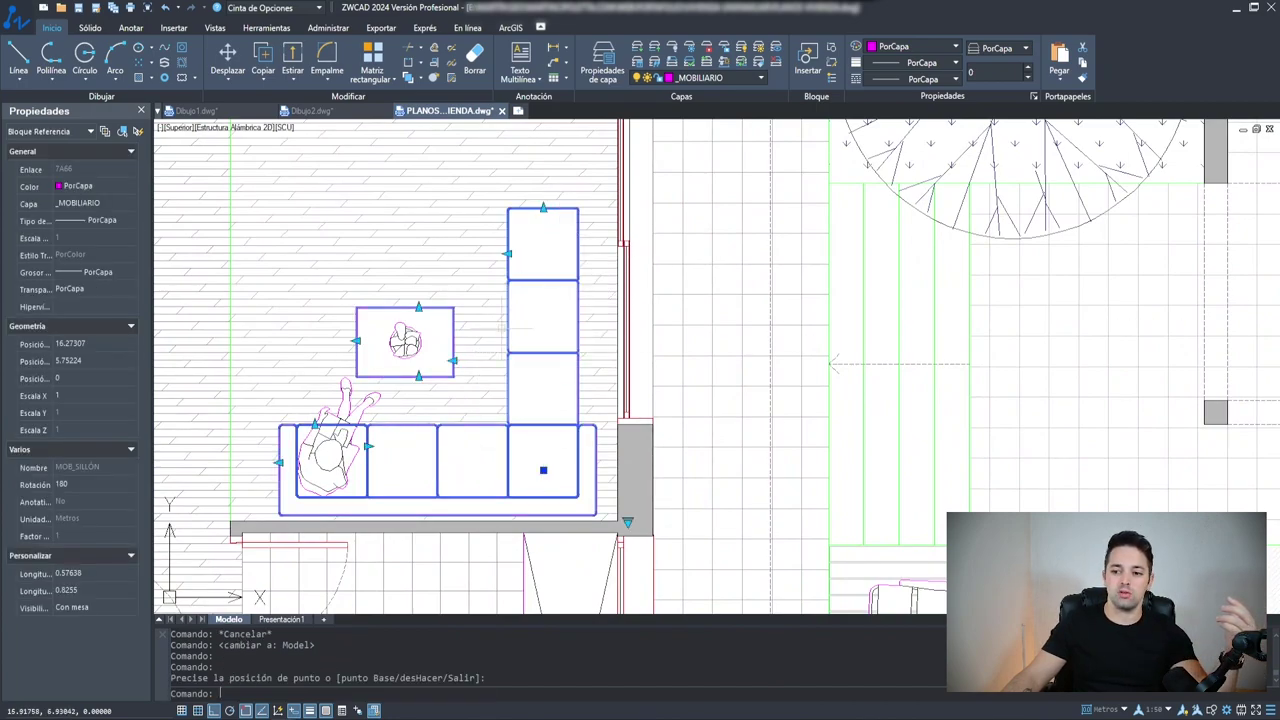
click(507, 253)
click(437, 253)
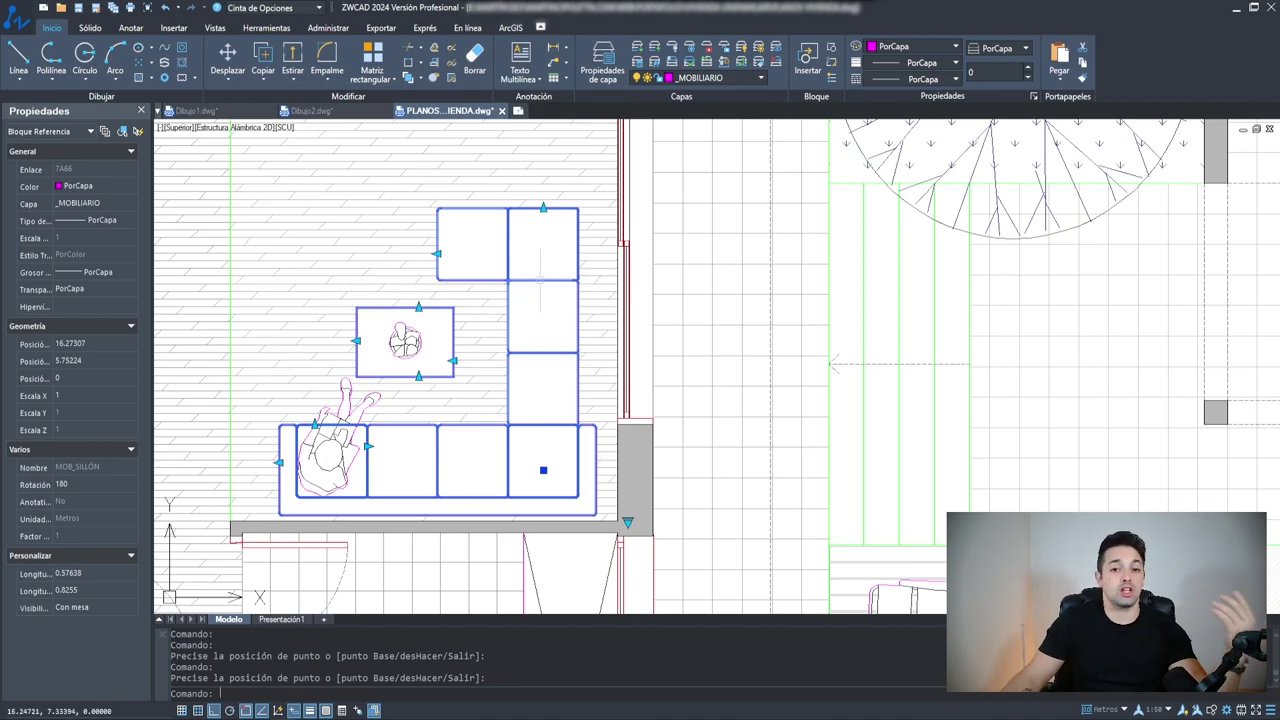
Open the MOB_SILLÓN armchair block in the block editor, close it saving changes, and regenerate with RG
double_click(540, 283)
click(663, 436)
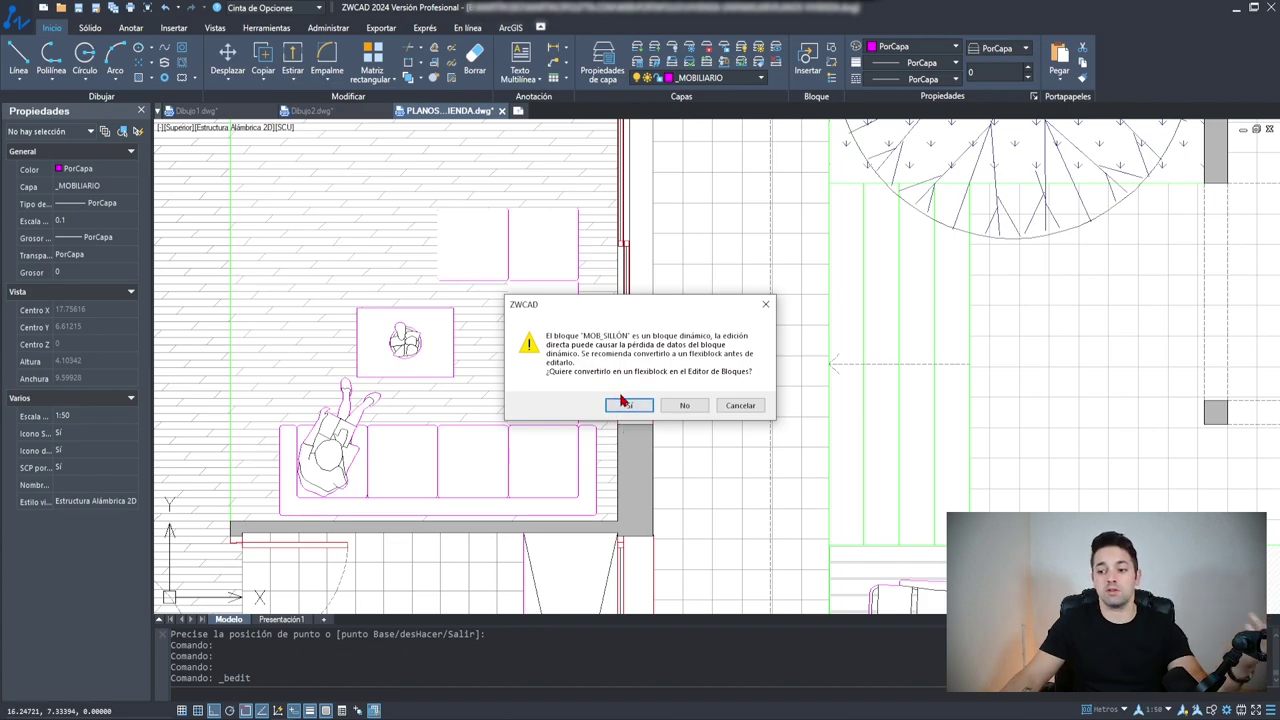
click(629, 407)
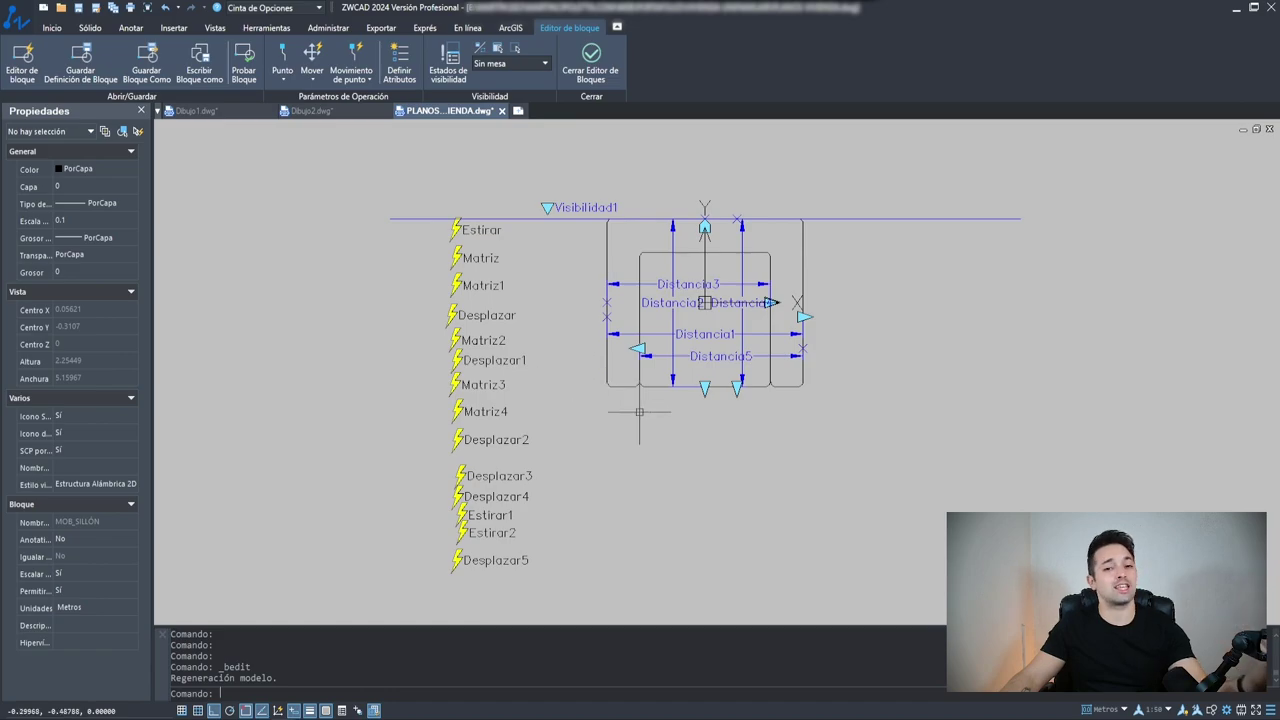
click(591, 60)
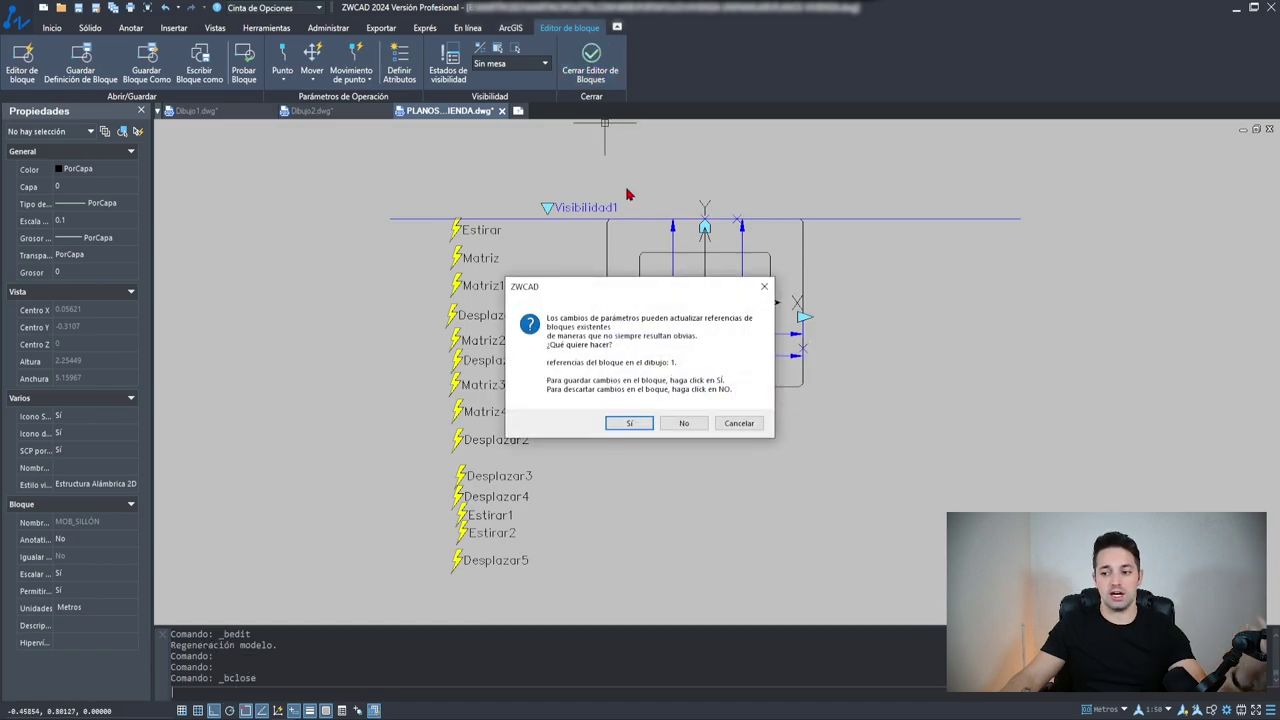
click(629, 423)
text(rg)
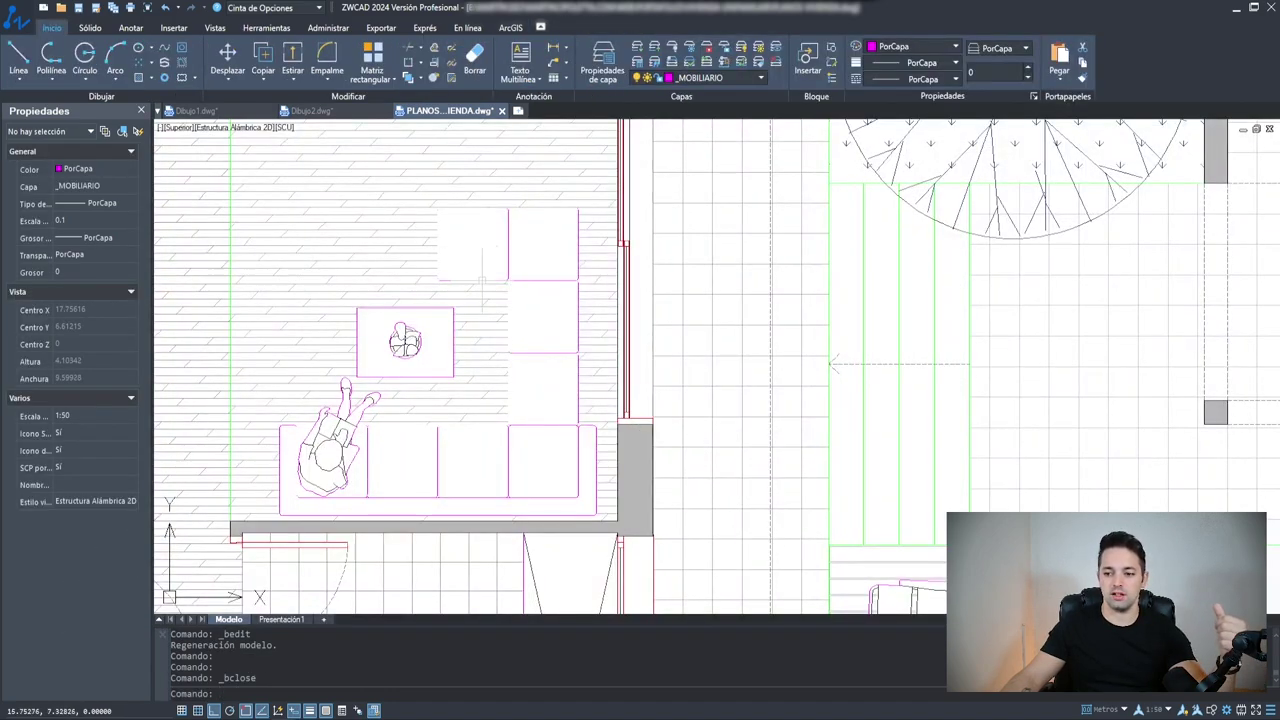
key(Return)
key(Escape)
key(Escape)
click(90, 28)
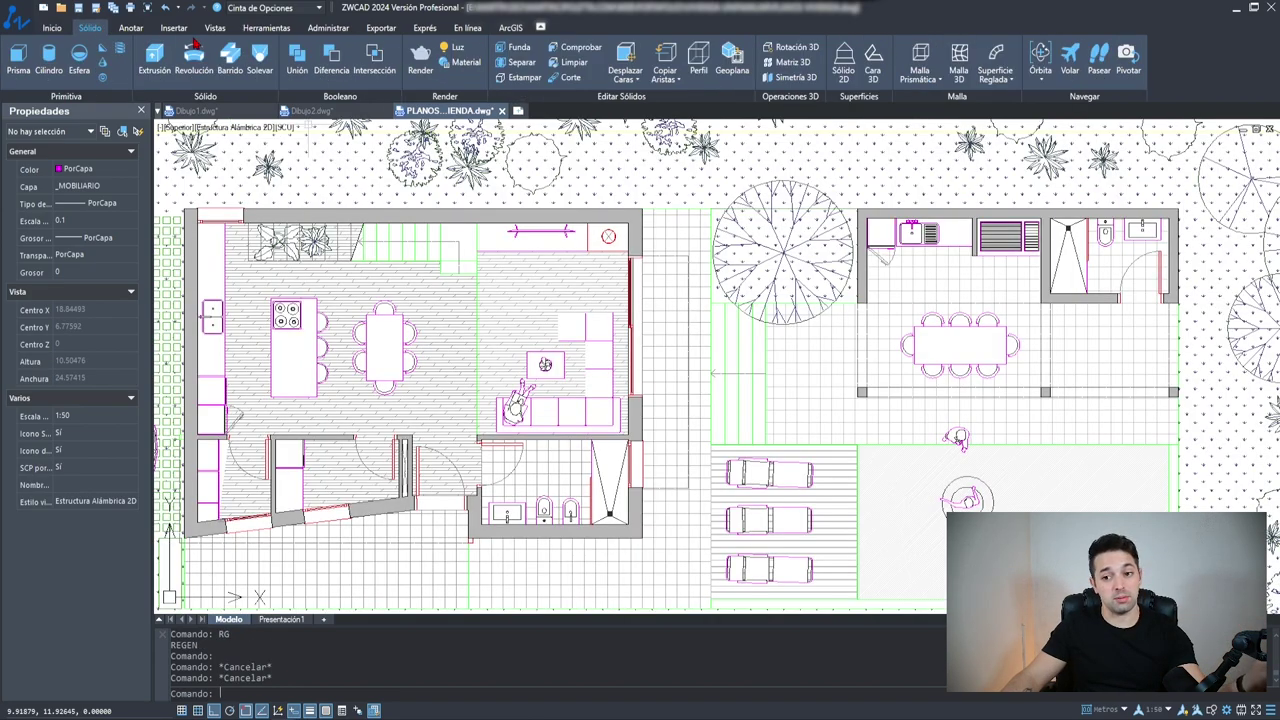
click(329, 28)
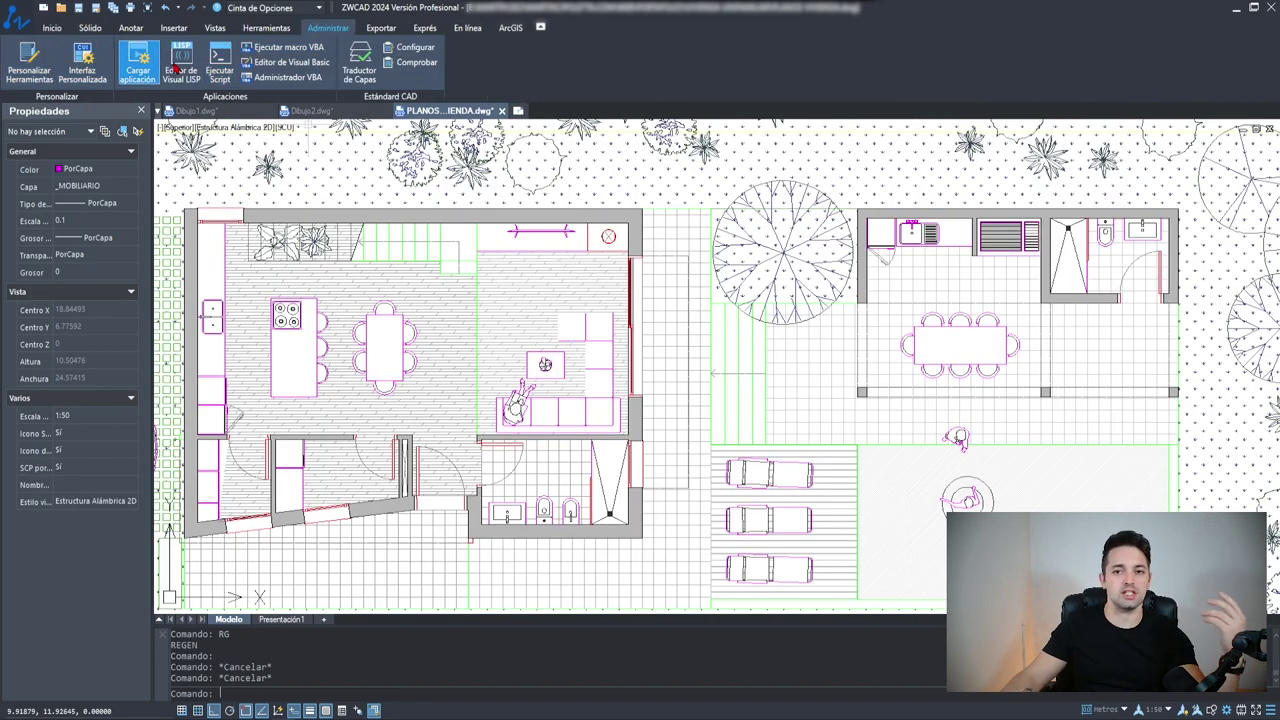
click(381, 29)
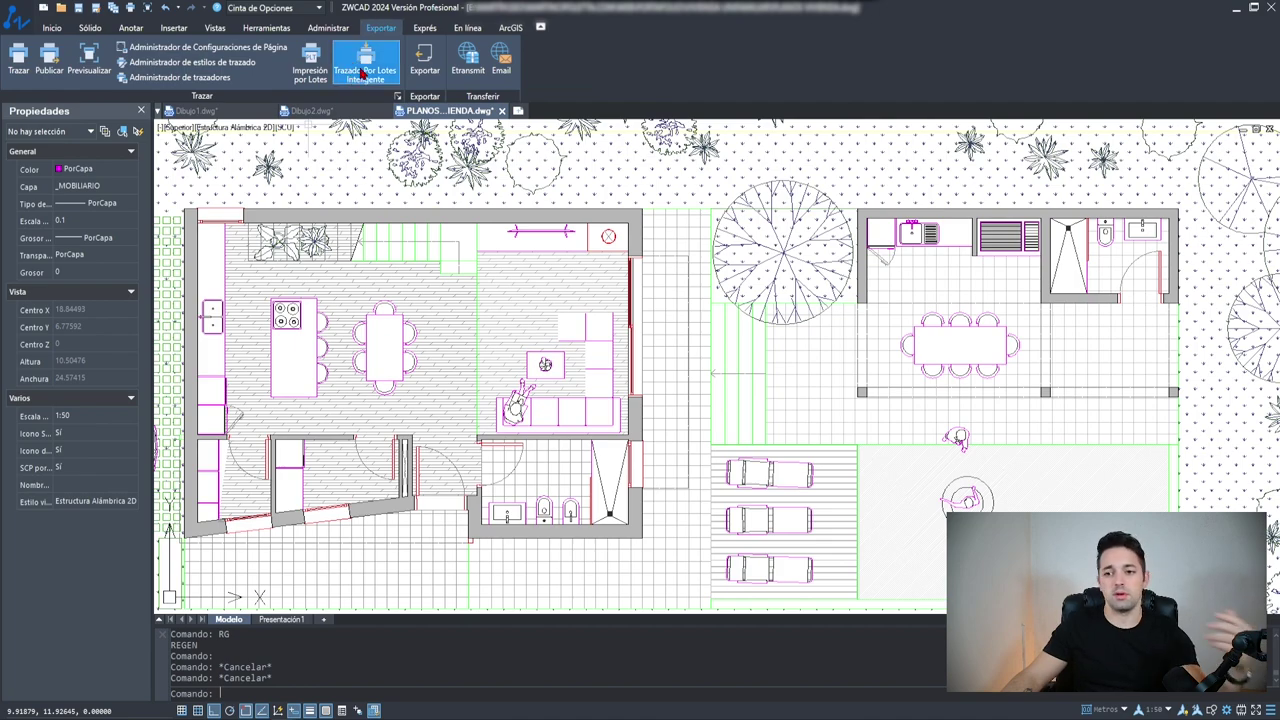
click(426, 29)
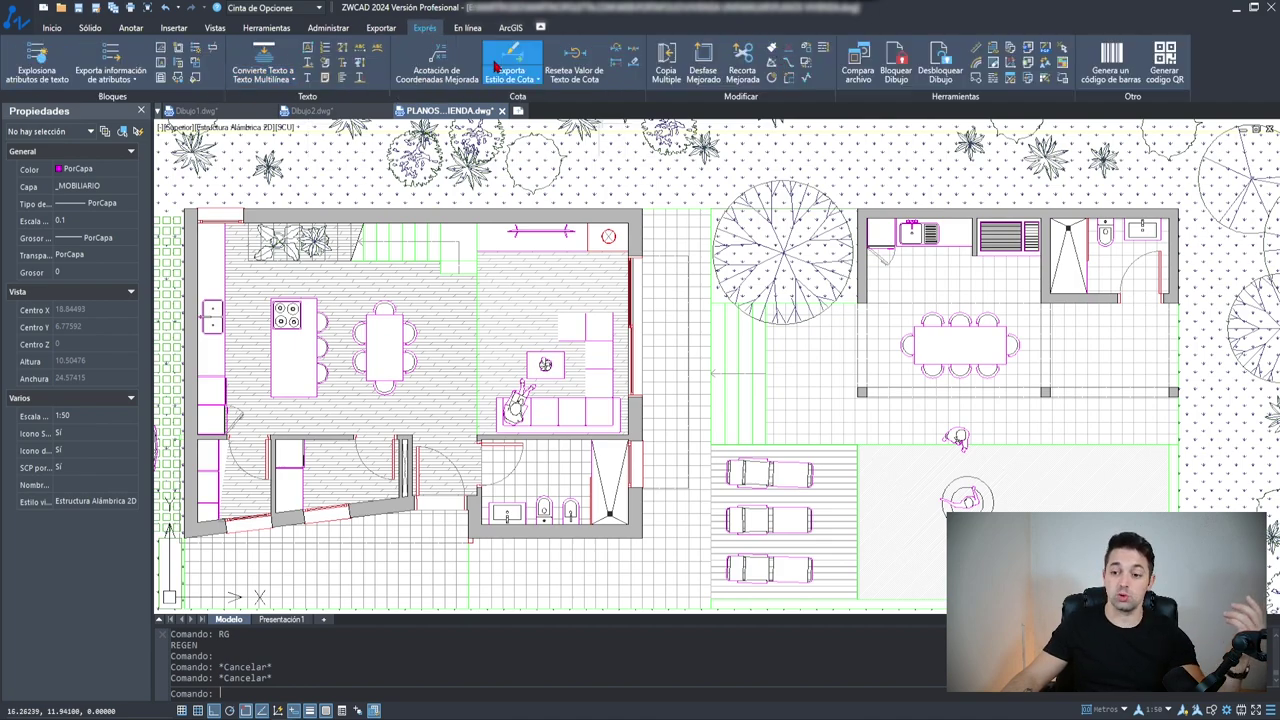
click(470, 28)
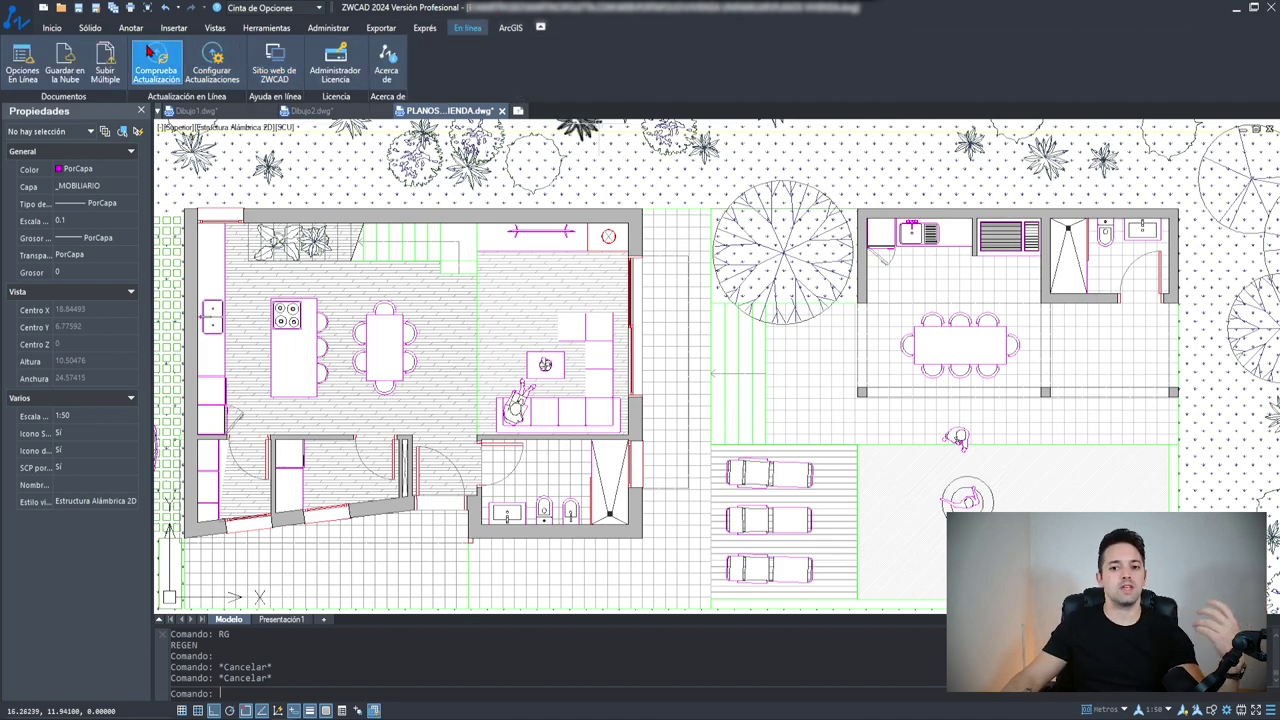
click(22, 63)
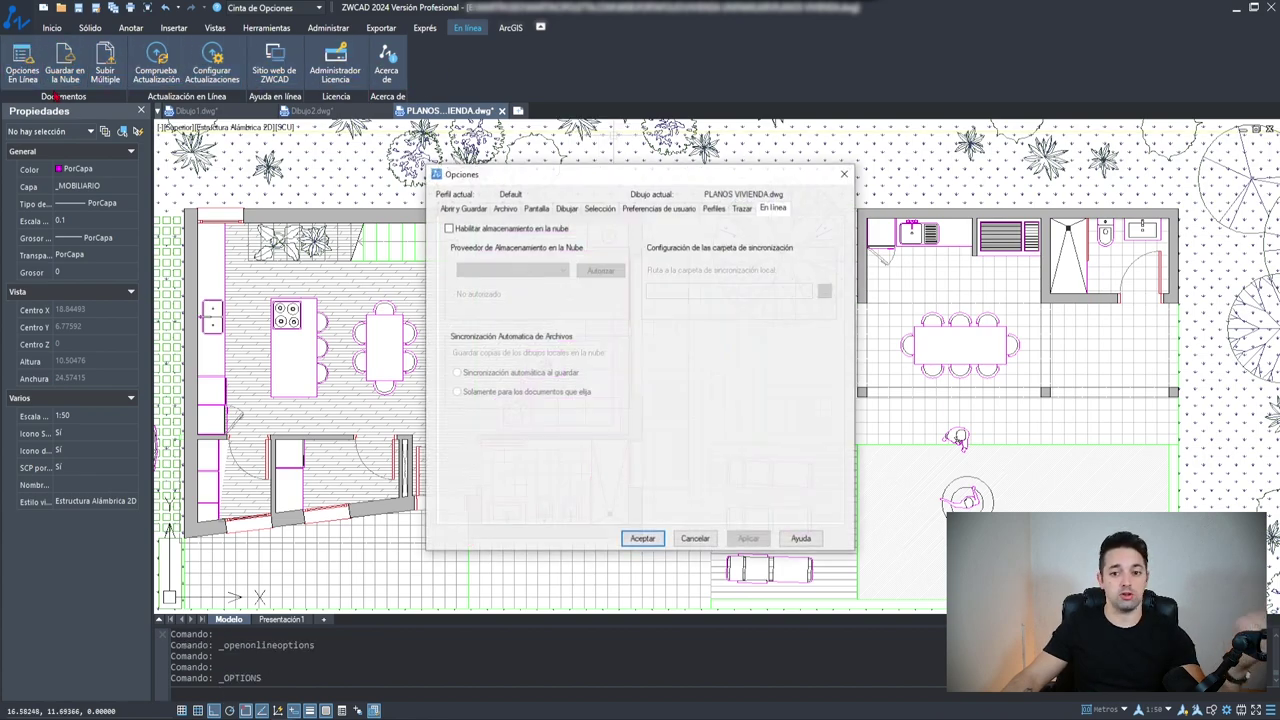
click(512, 270)
click(545, 258)
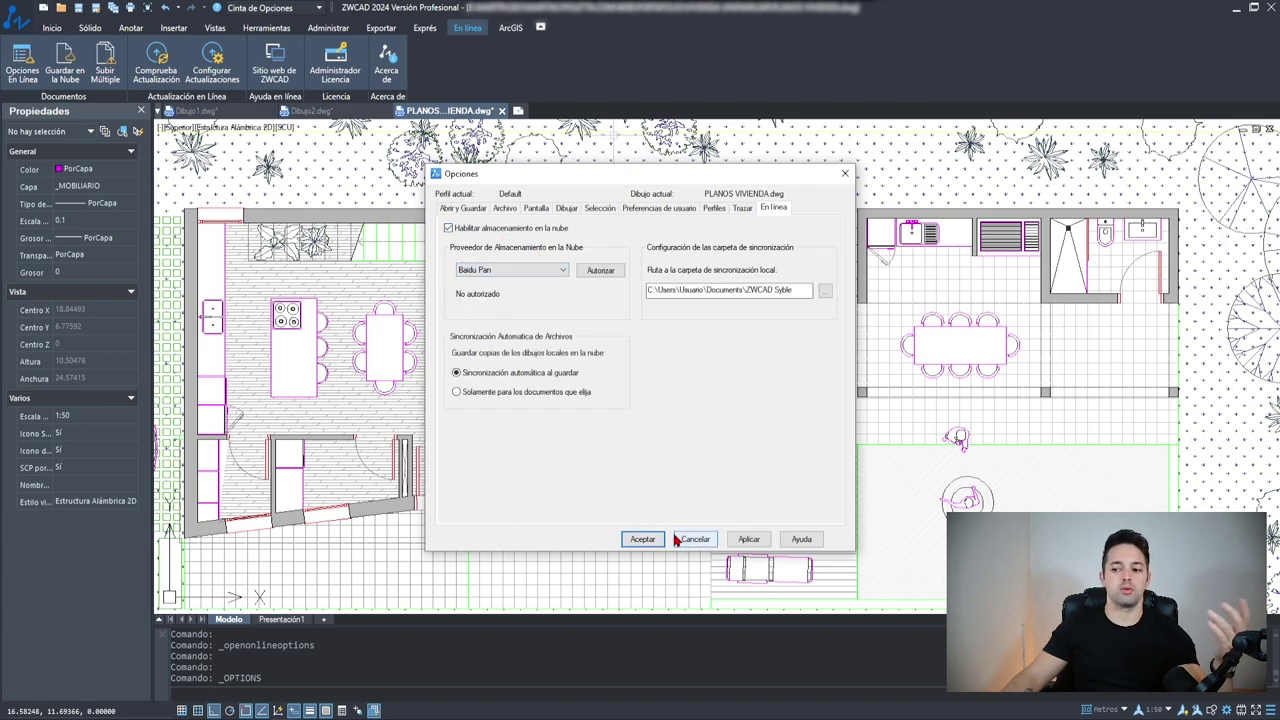
click(695, 539)
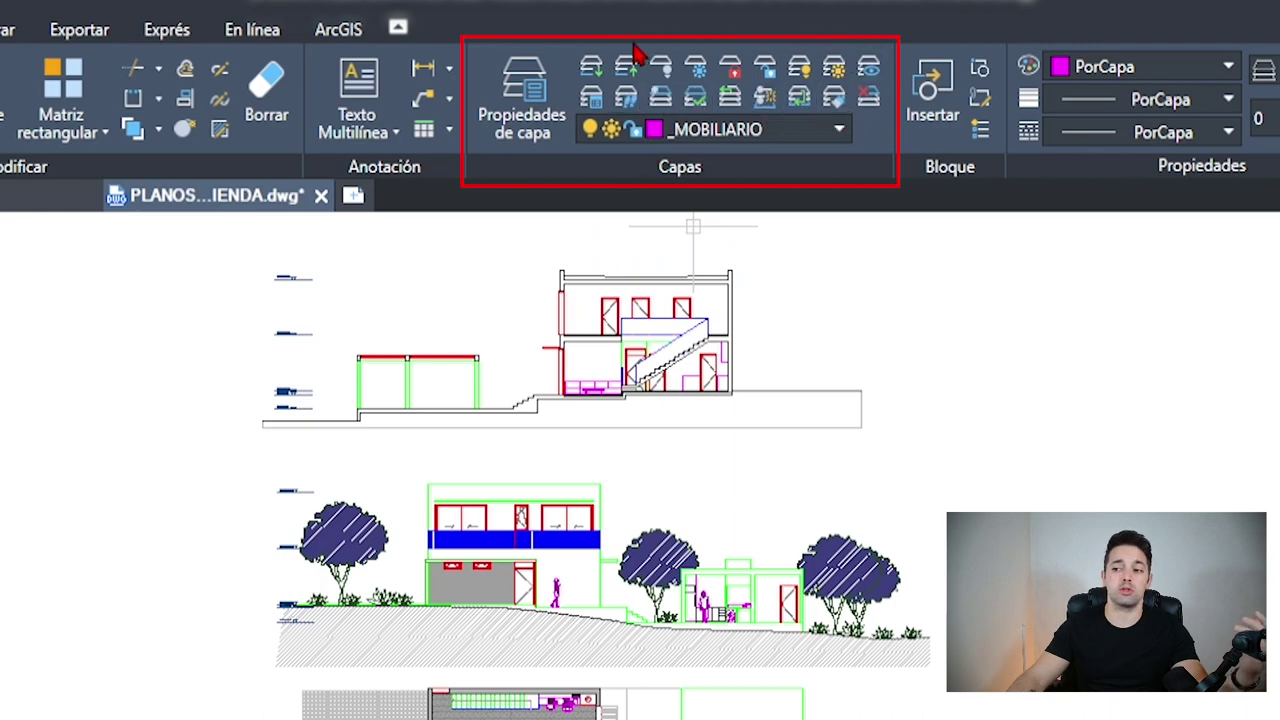
text(CA)
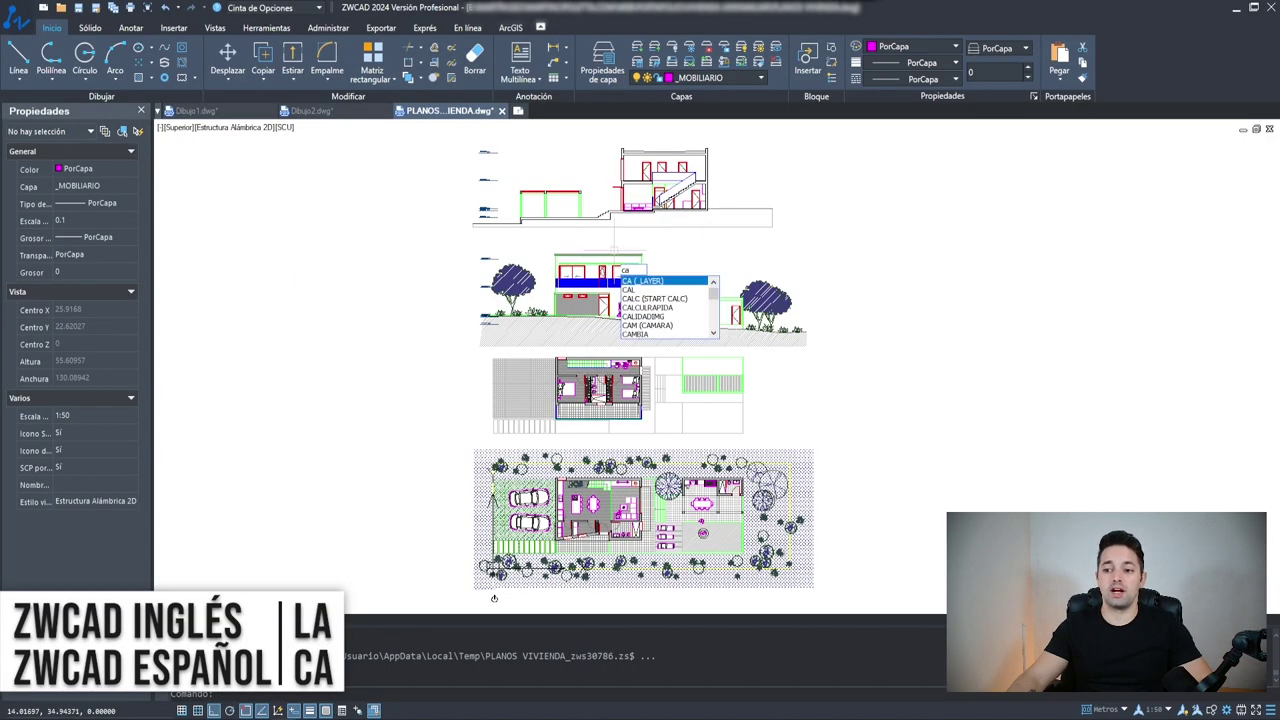
key(Return)
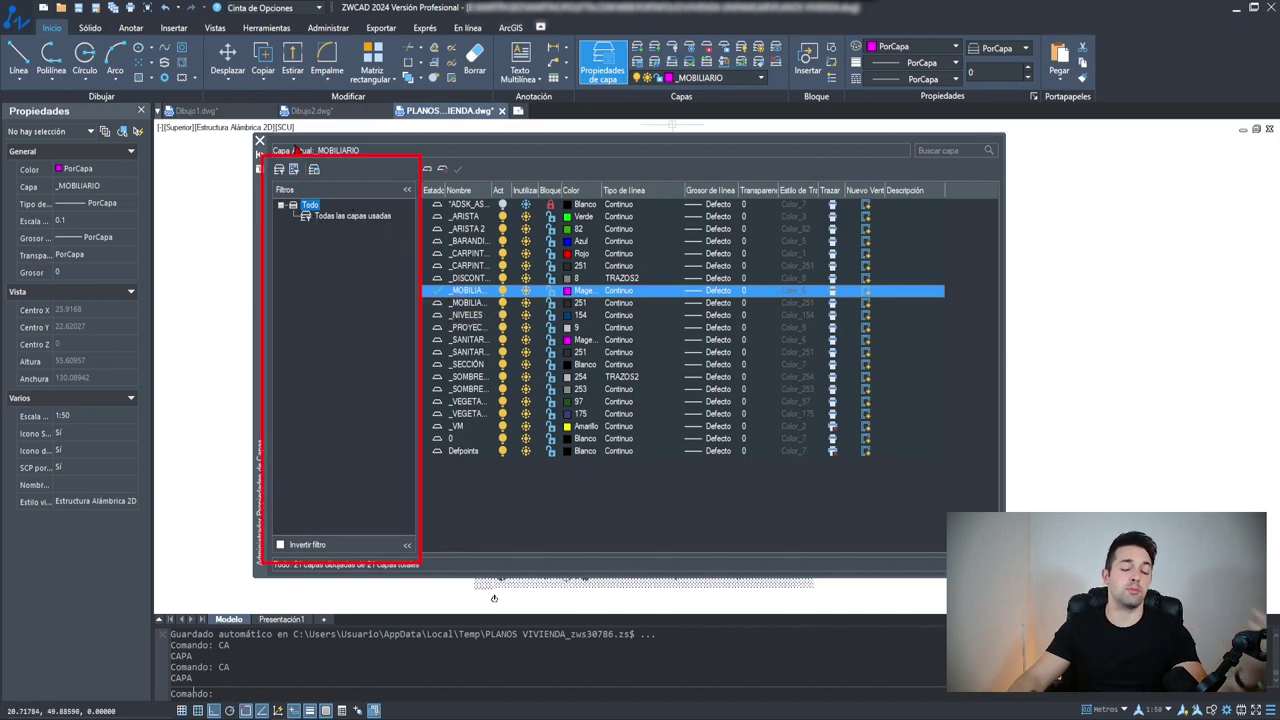
click(318, 172)
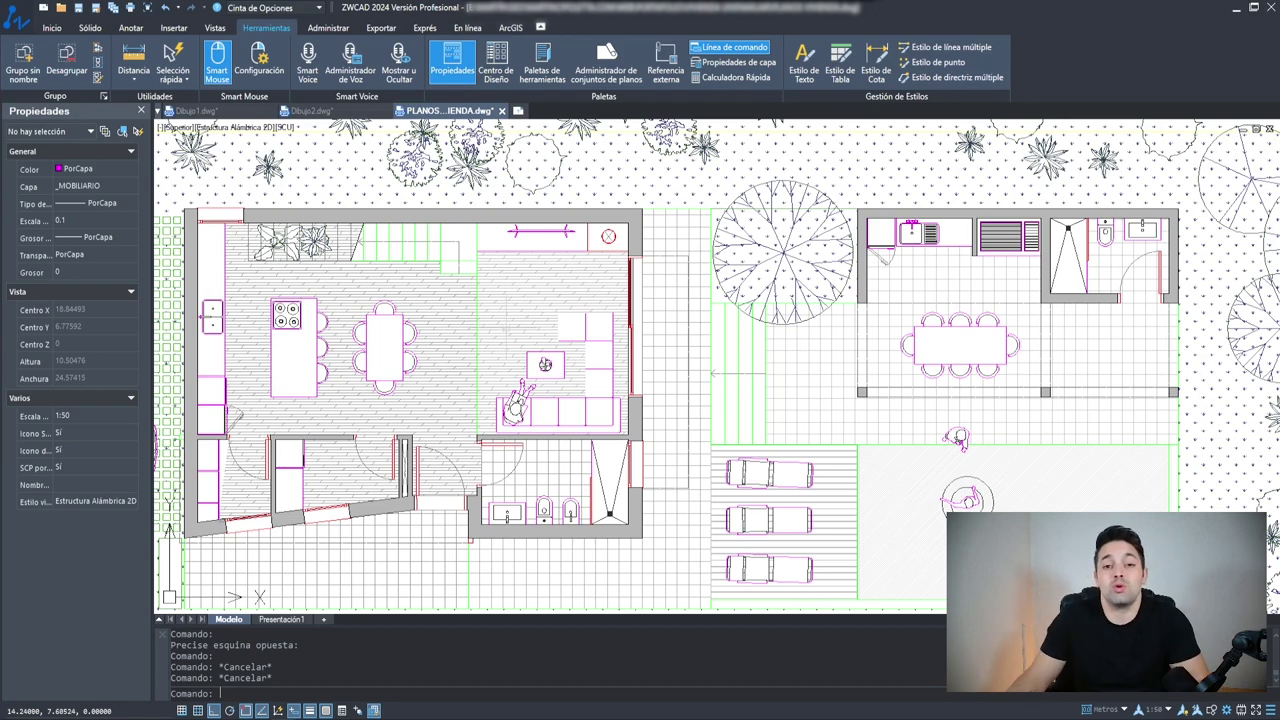
Draw a circle with the CI command
scroll(550, 315, up, 3)
text(c)
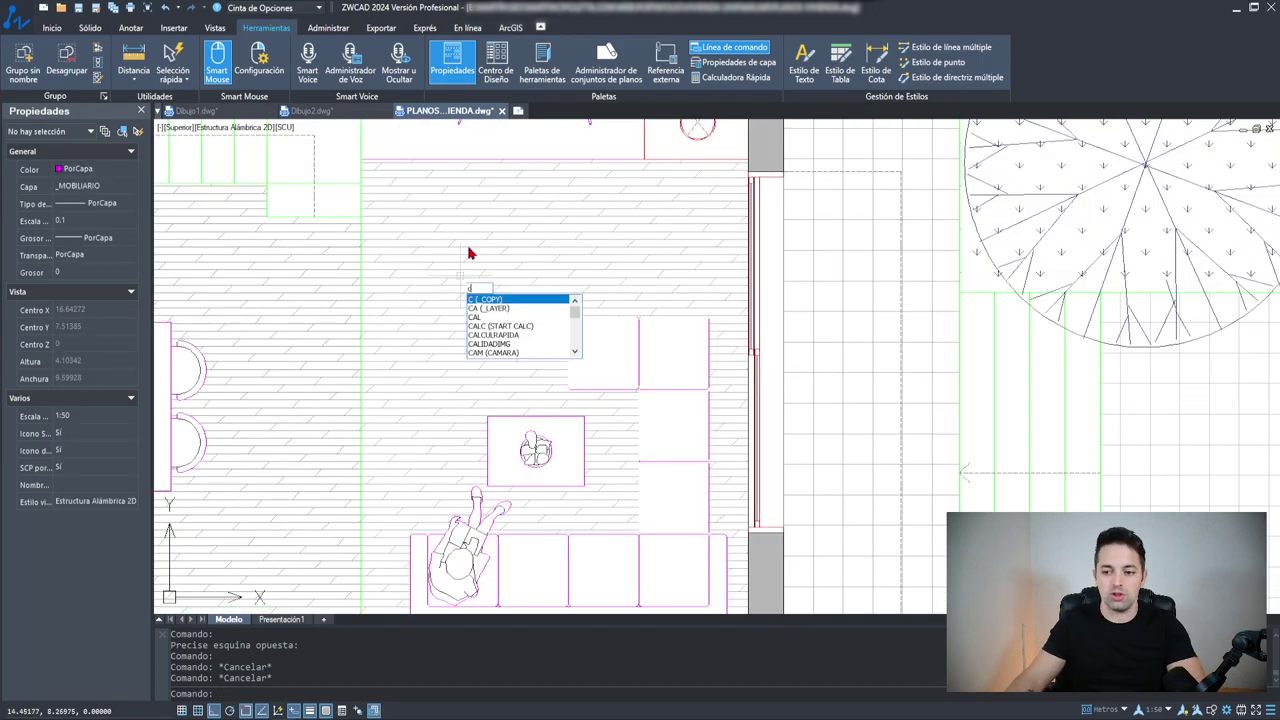
text(i)
key(Return)
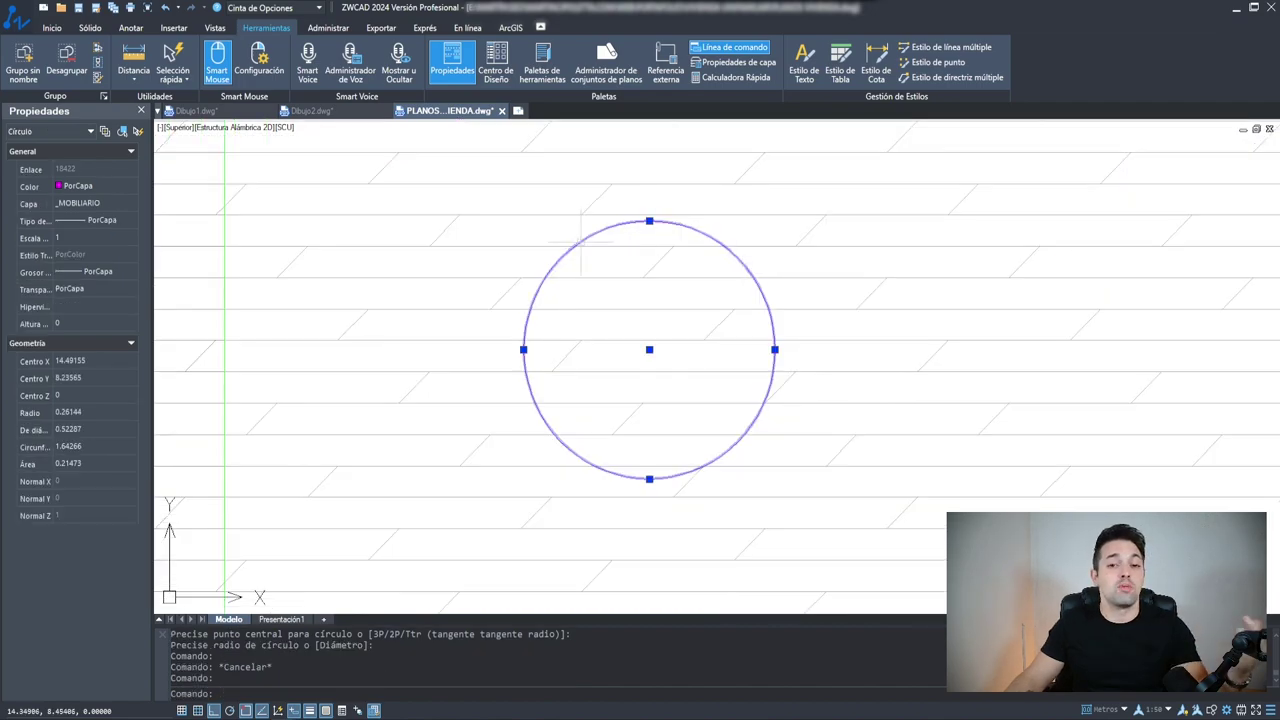
key(Escape)
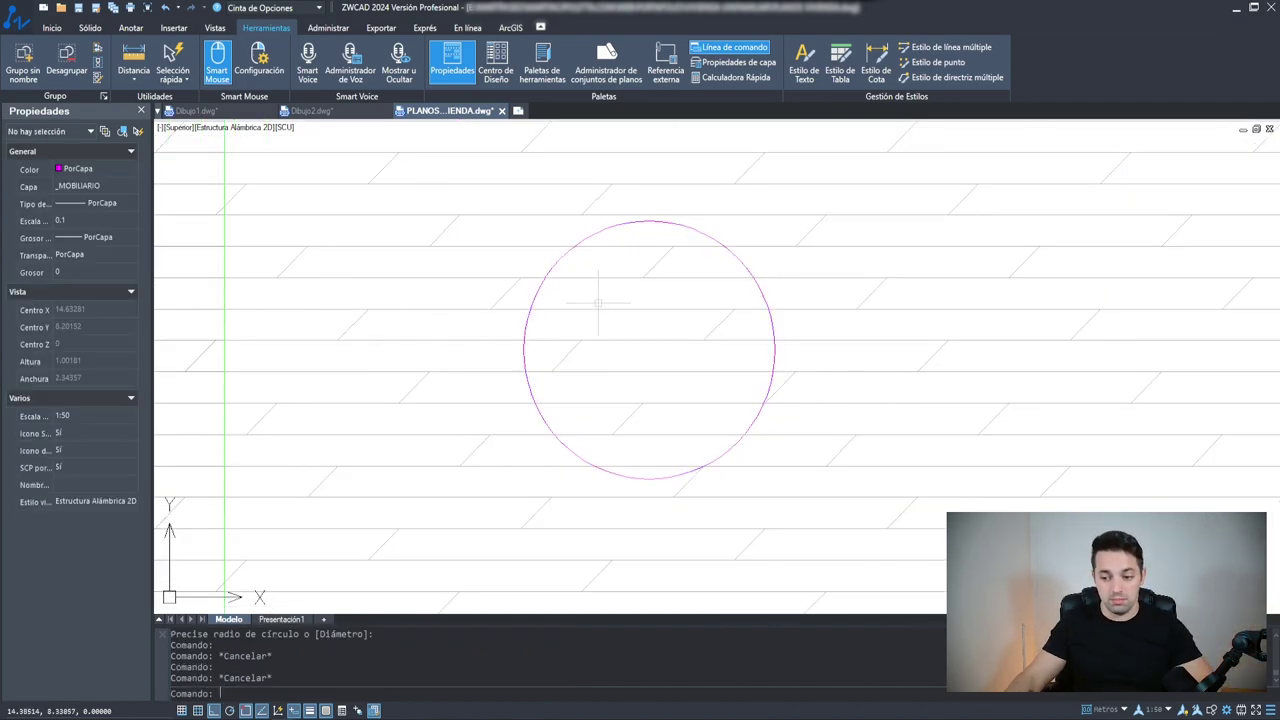
Turn the circle into a wipeout with COBERTURA, keeping the original circle
text(cobertura)
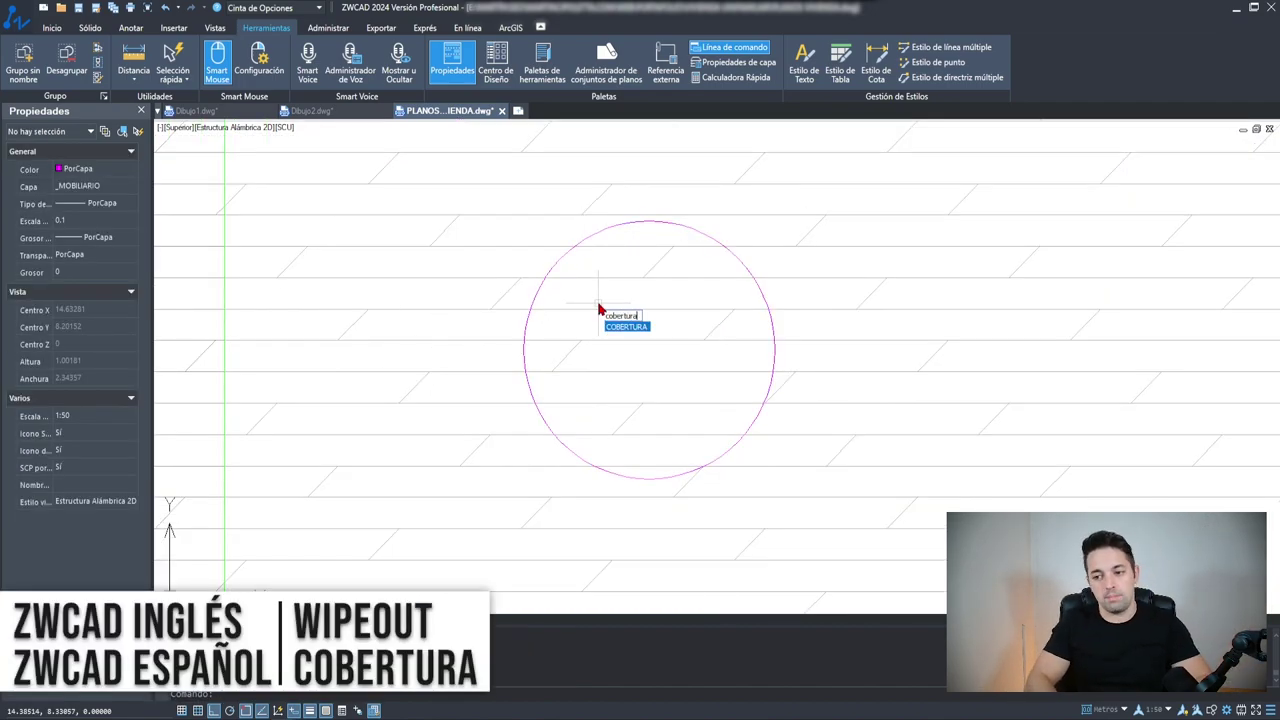
key(Return)
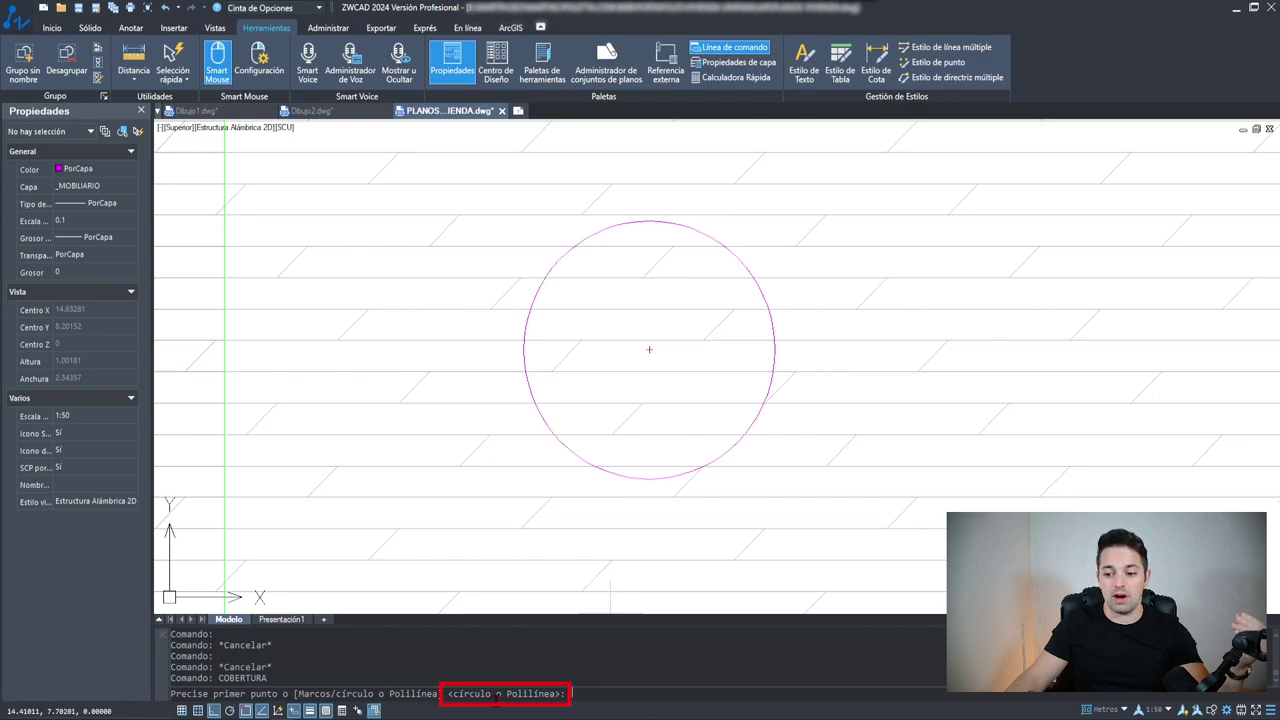
key(Return)
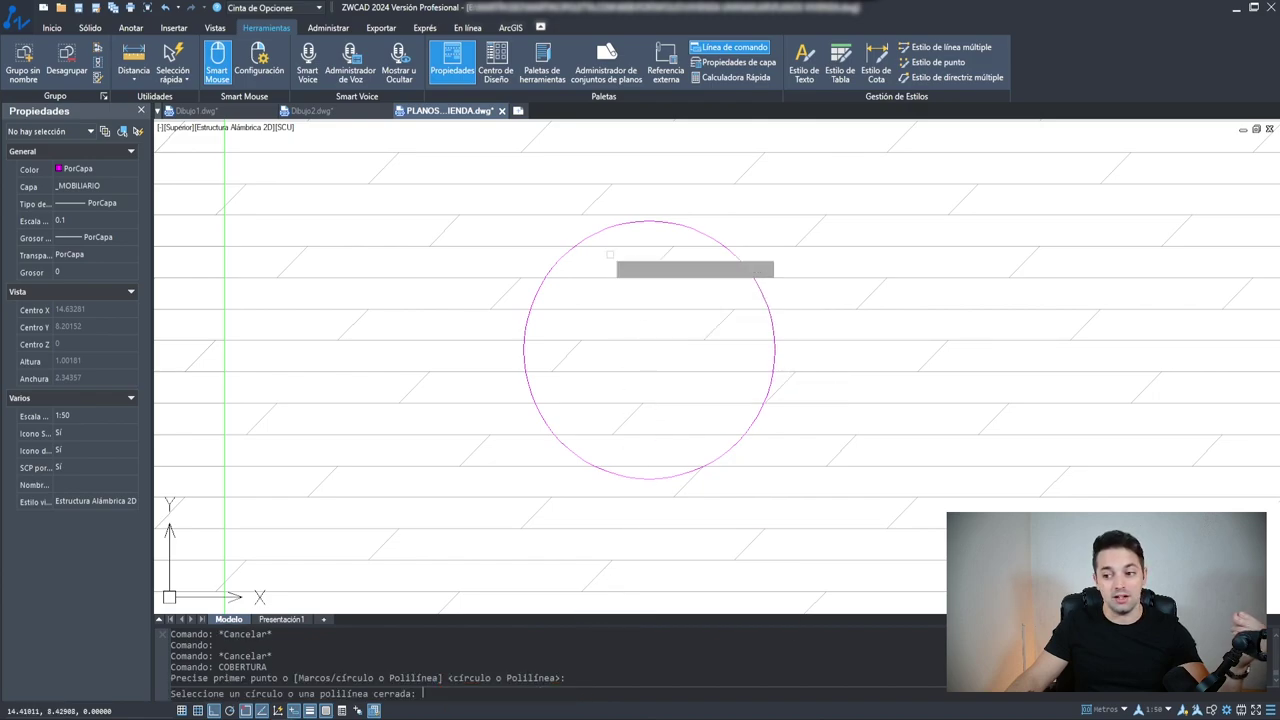
click(582, 242)
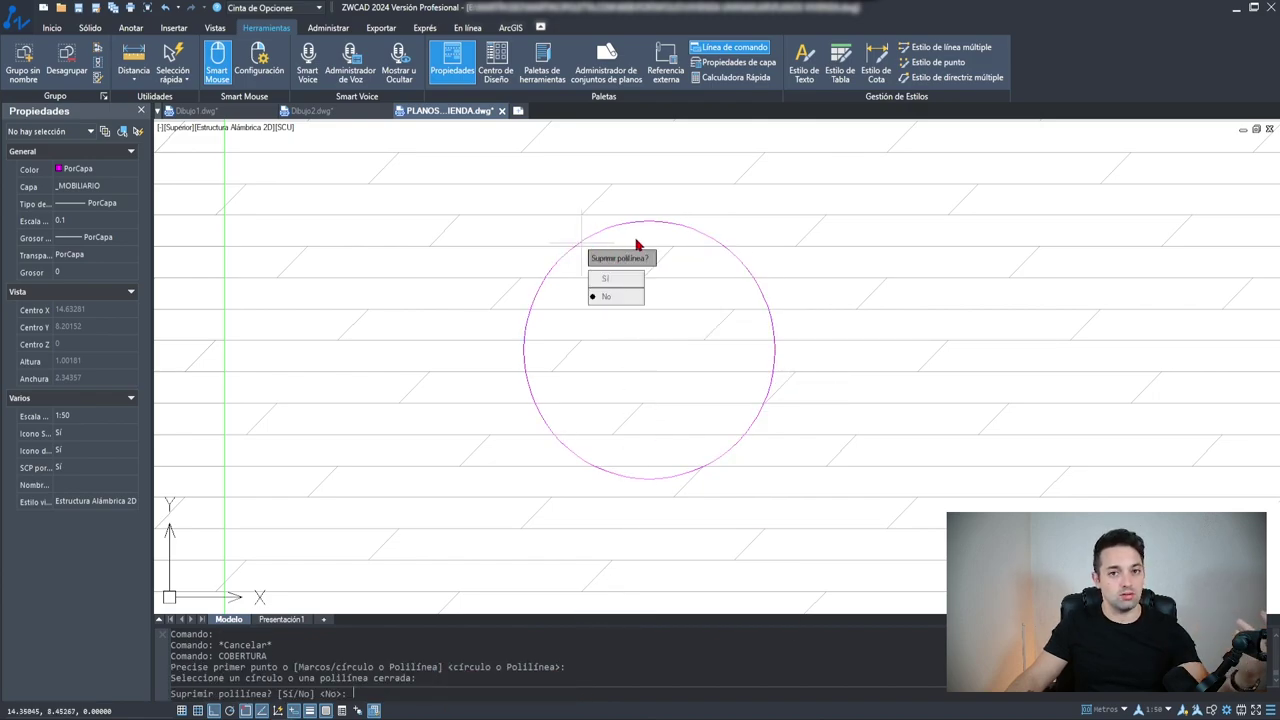
click(621, 305)
click(622, 222)
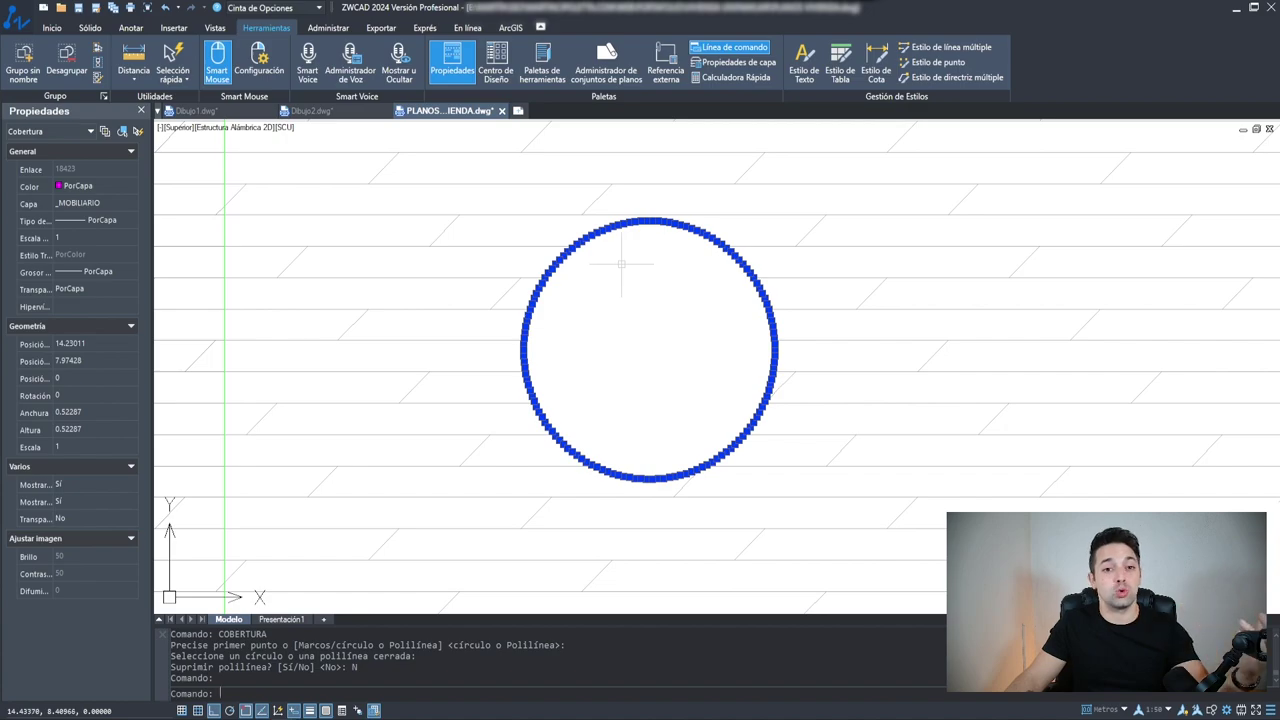
scroll(621, 263, up, 3)
scroll(615, 264, up, 2)
scroll(608, 264, up, 2)
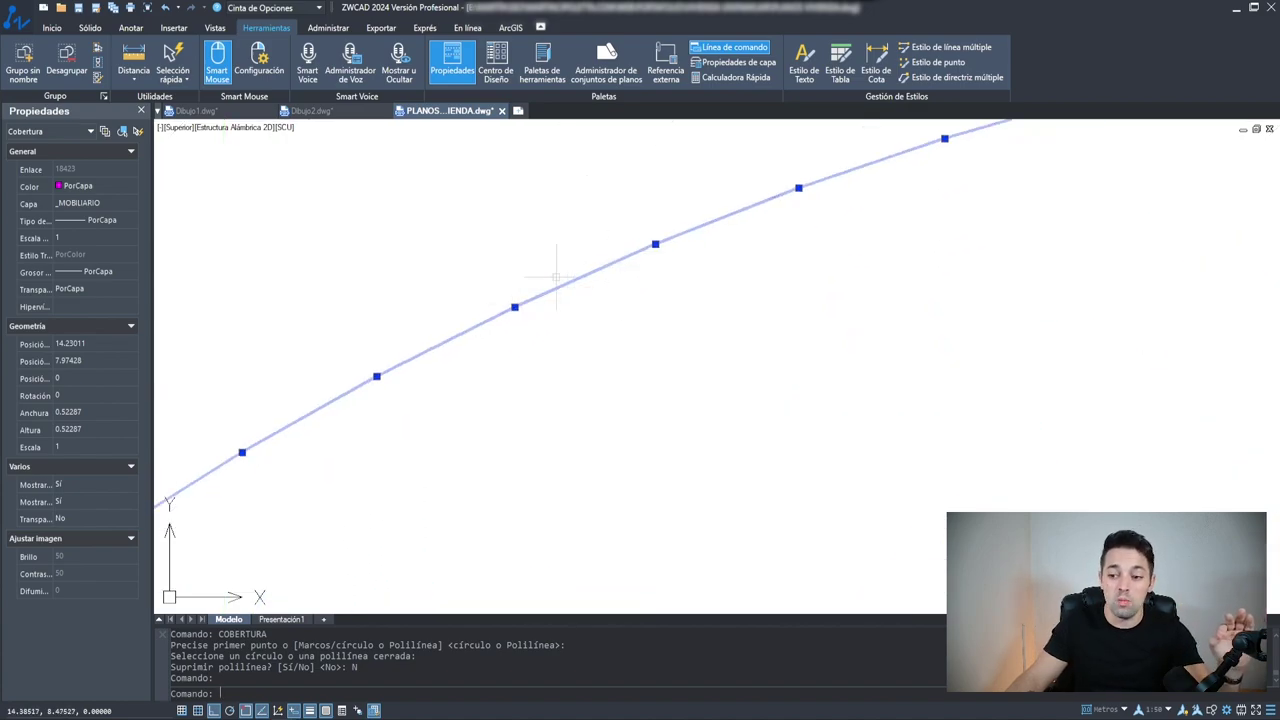
scroll(765, 272, down, 2)
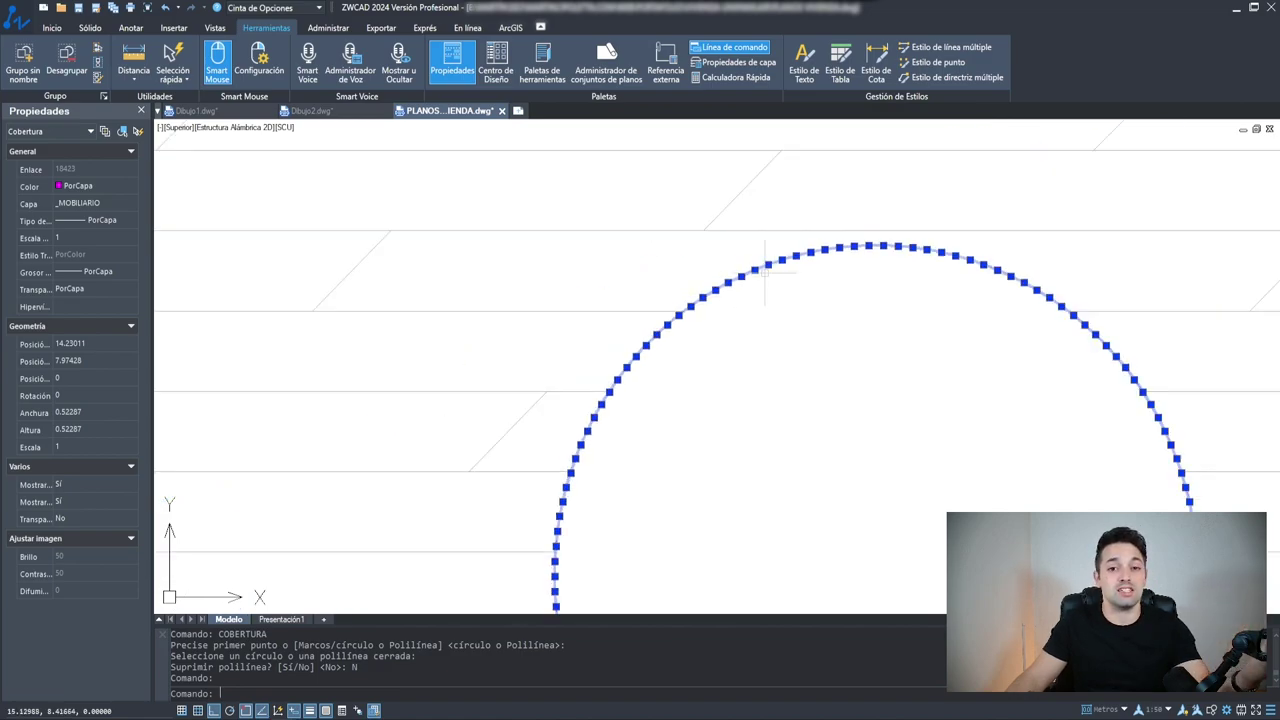
scroll(837, 291, down, 1)
scroll(700, 240, down, 2)
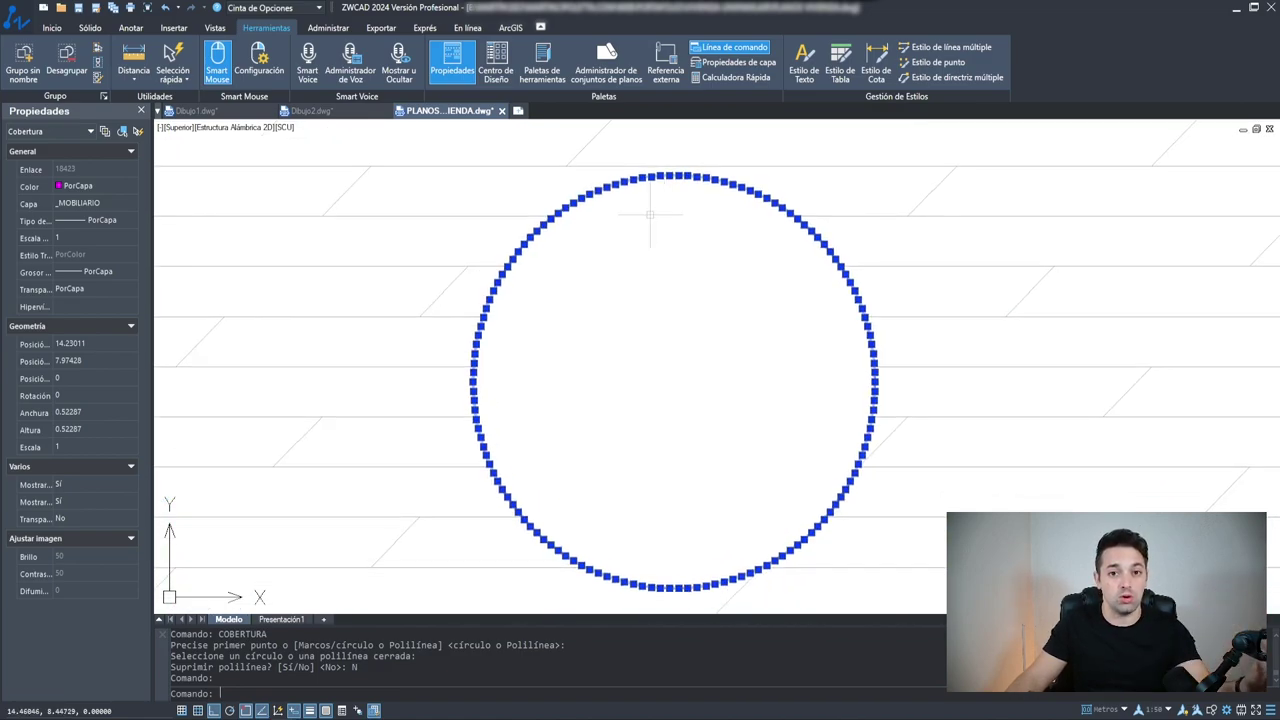
scroll(706, 220, down, 1)
scroll(639, 296, up, 1)
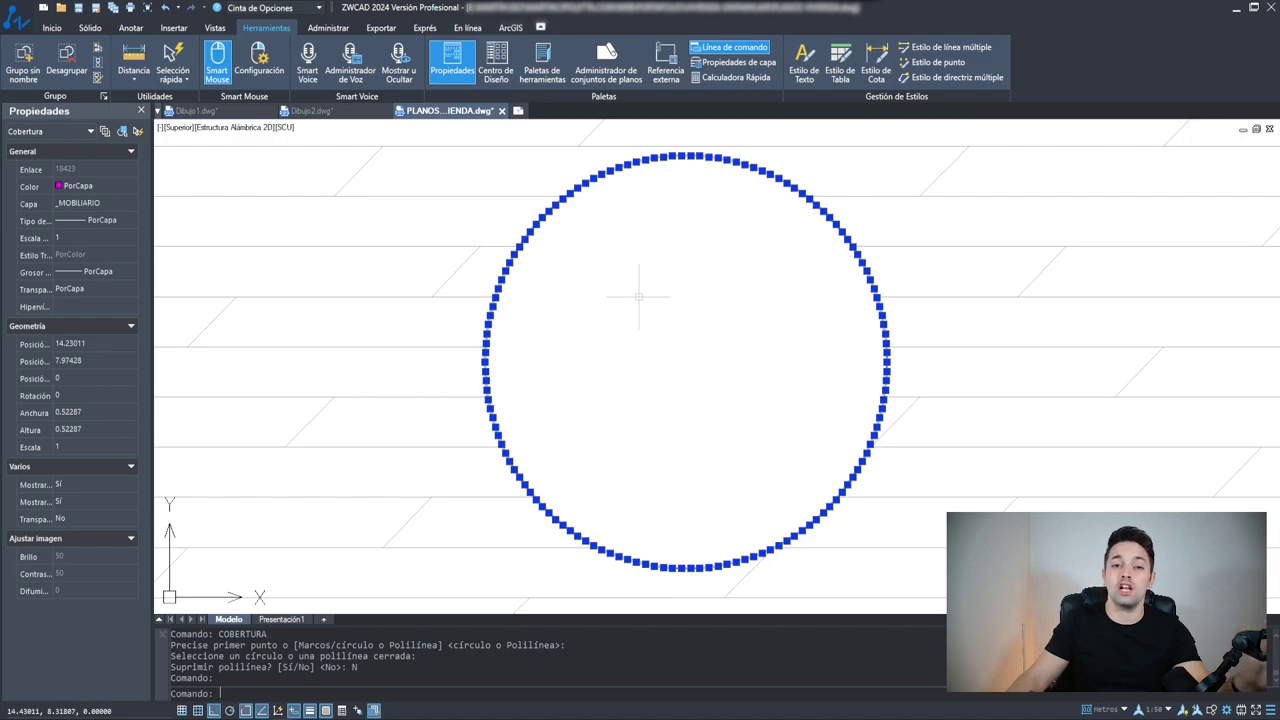
Reorder the objects with OB, choosing the deTrás (T) option and picking the hatch pattern
text(ob)
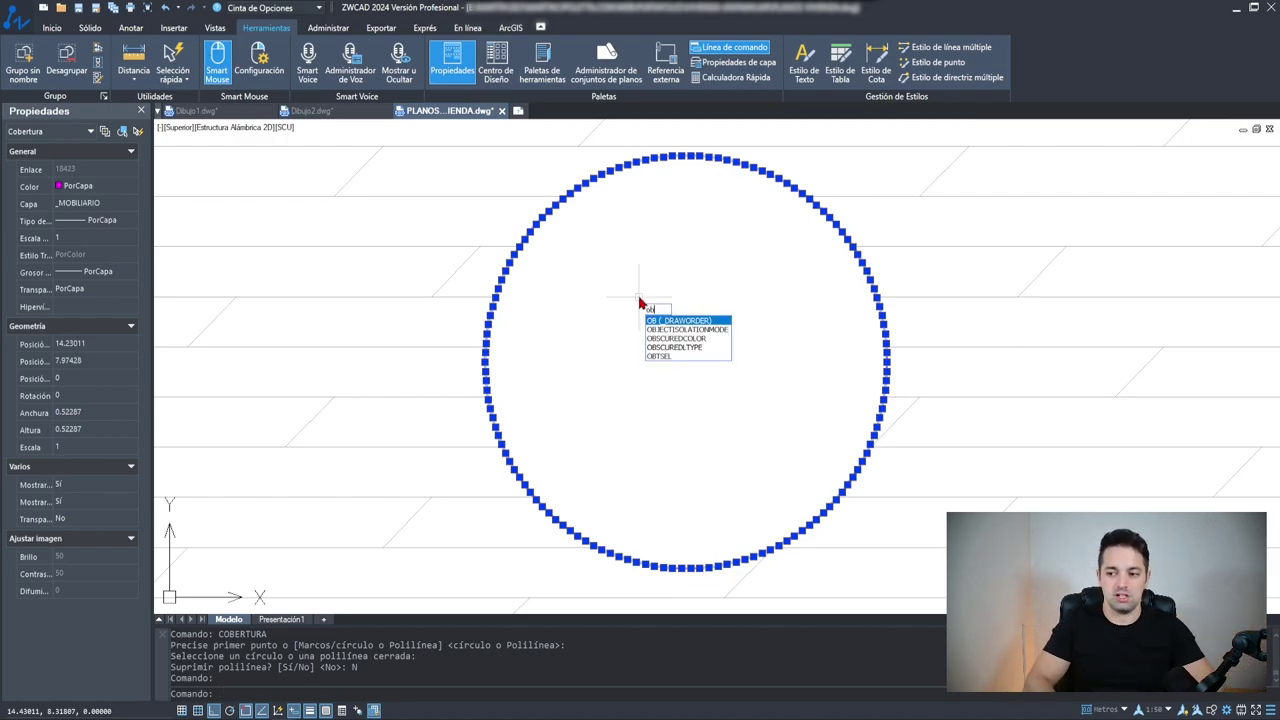
key(Return)
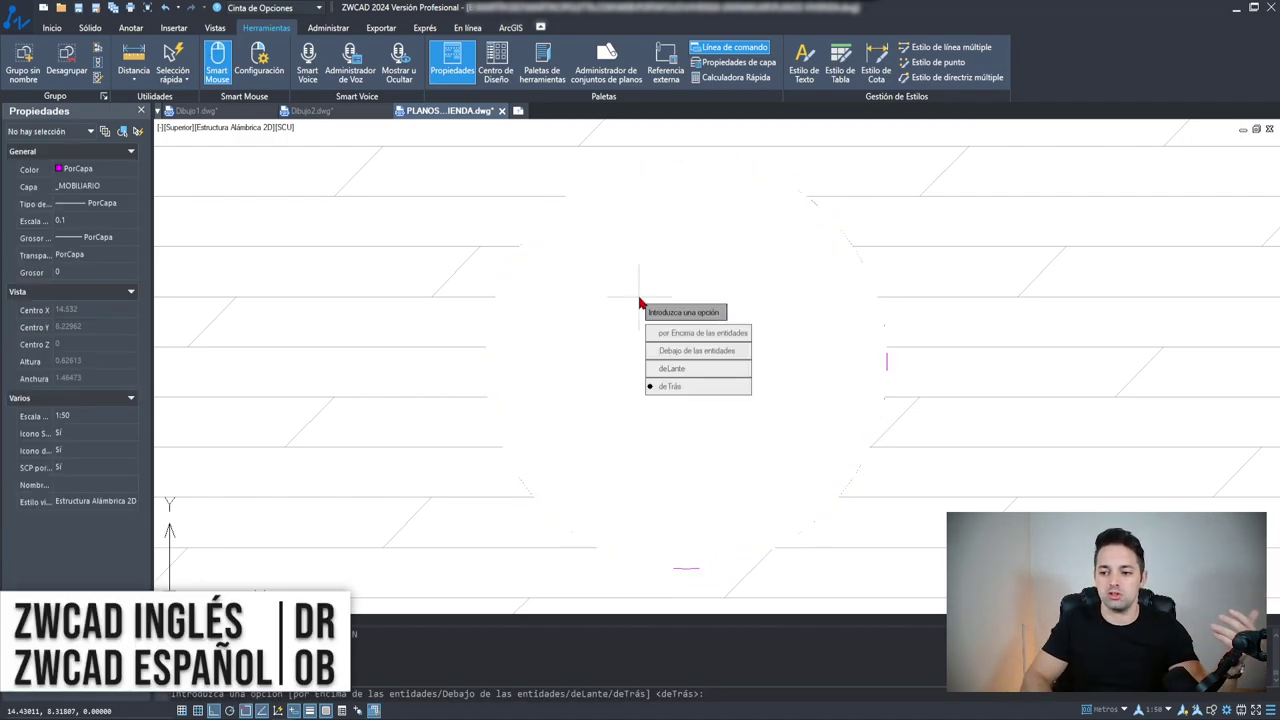
text(t)
key(Return)
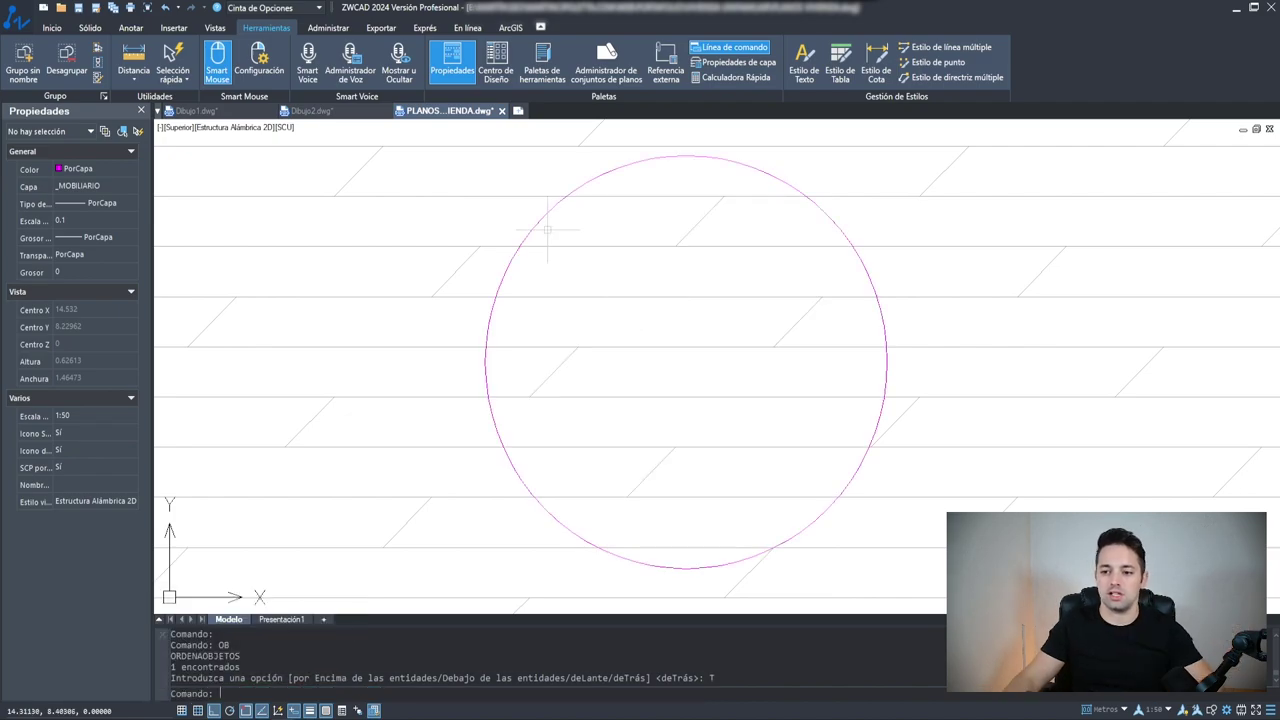
click(543, 229)
click(417, 297)
key(Escape)
Clear the selection and start a selection window around the circle
scroll(430, 308, down, 2)
right_click(429, 309)
key(Escape)
scroll(489, 251, down, 3)
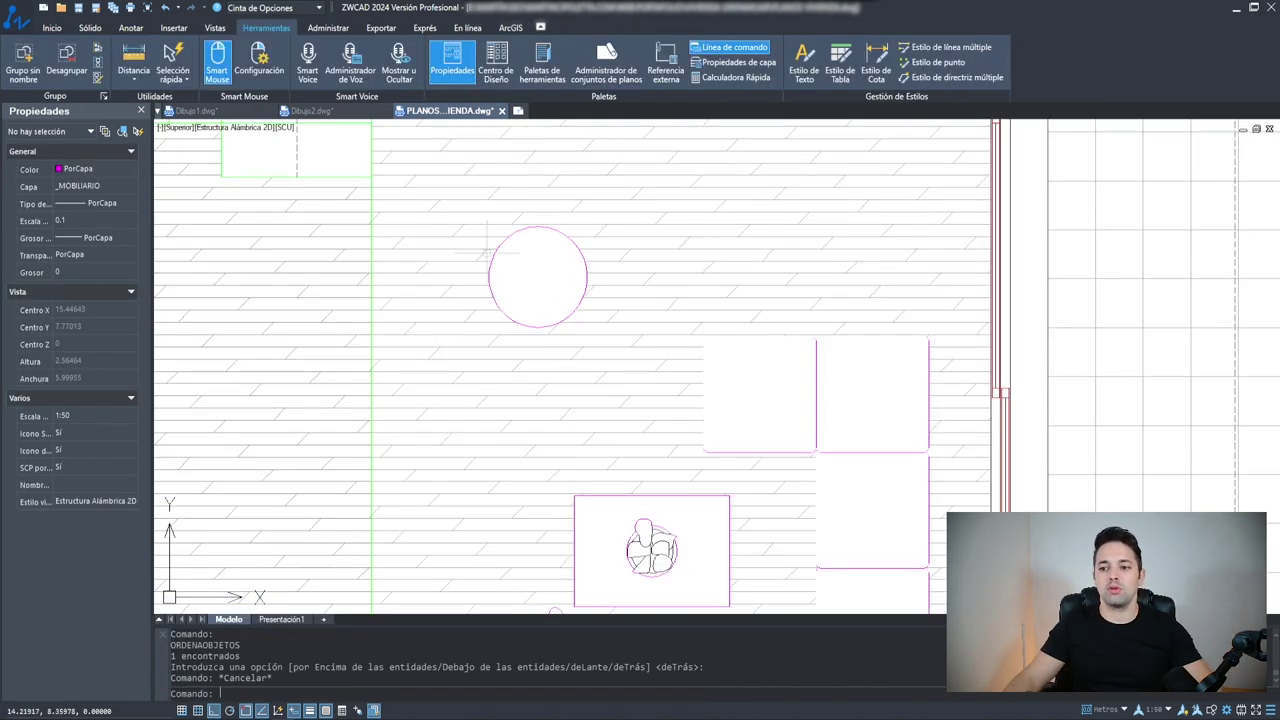
scroll(566, 227, up, 5)
click(566, 227)
click(534, 256)
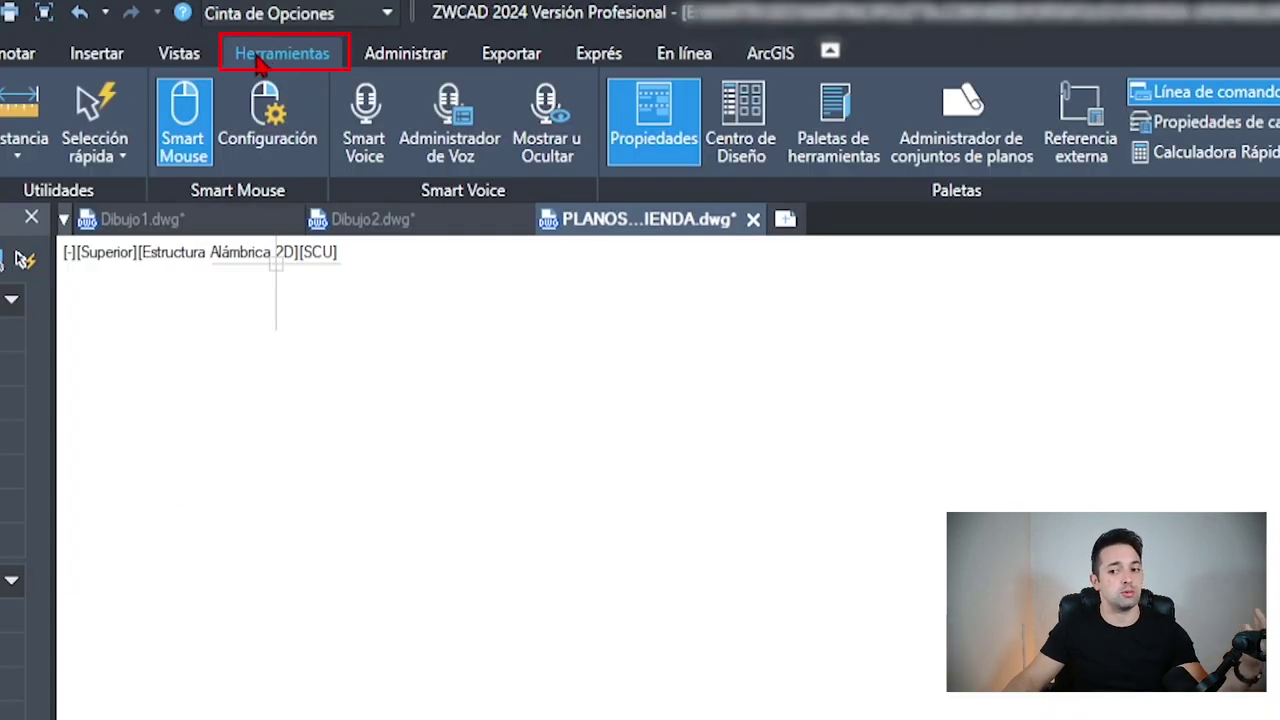
click(286, 122)
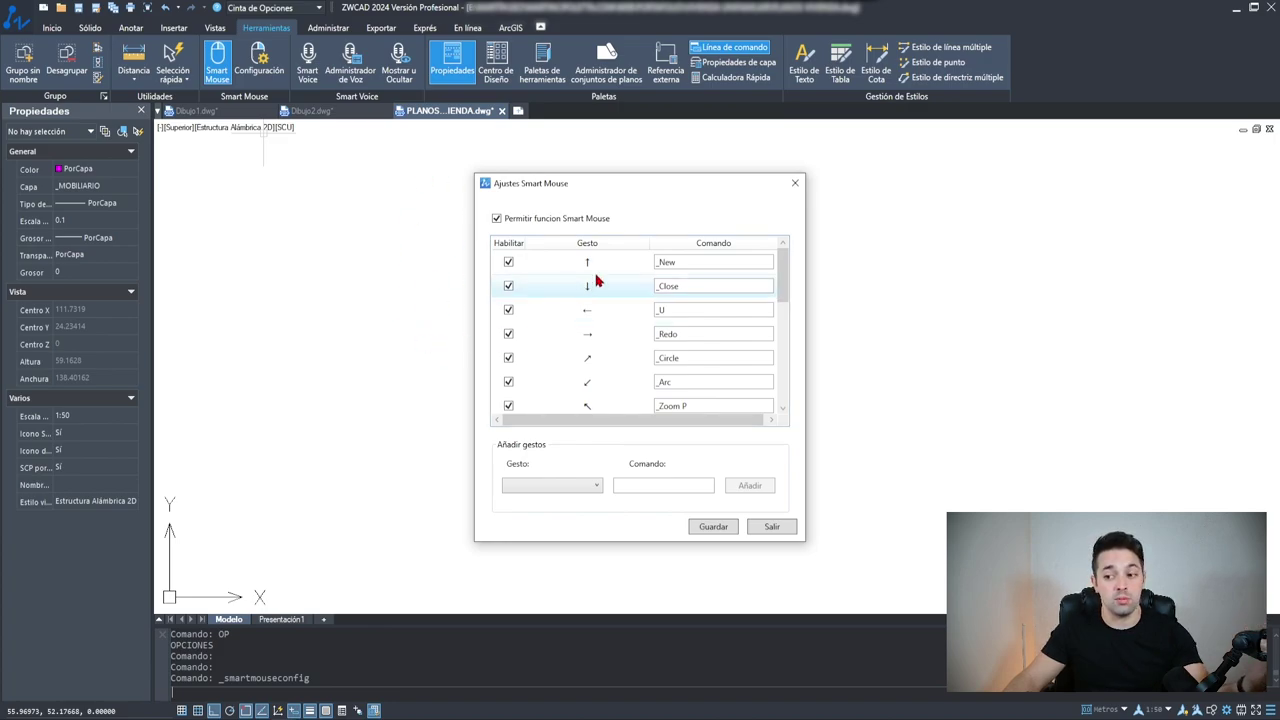
scroll(606, 345, down, 3)
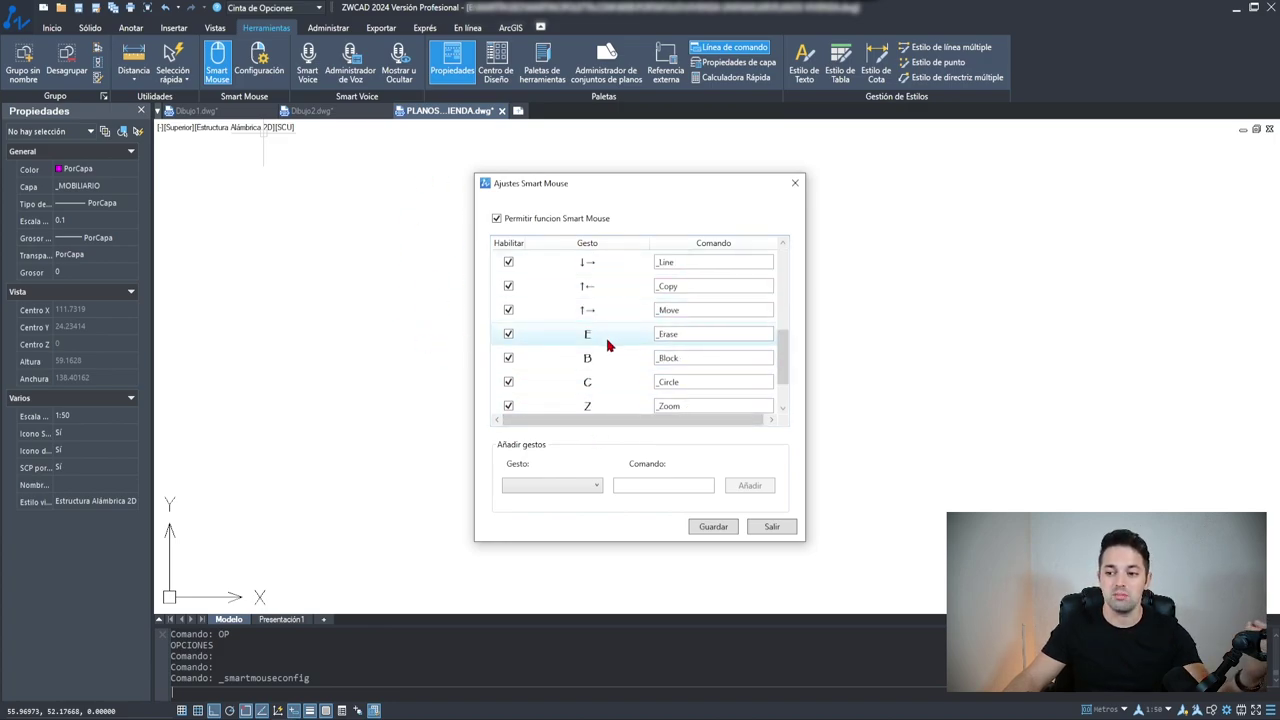
scroll(606, 345, down, 1)
scroll(607, 349, up, 4)
scroll(607, 336, down, 3)
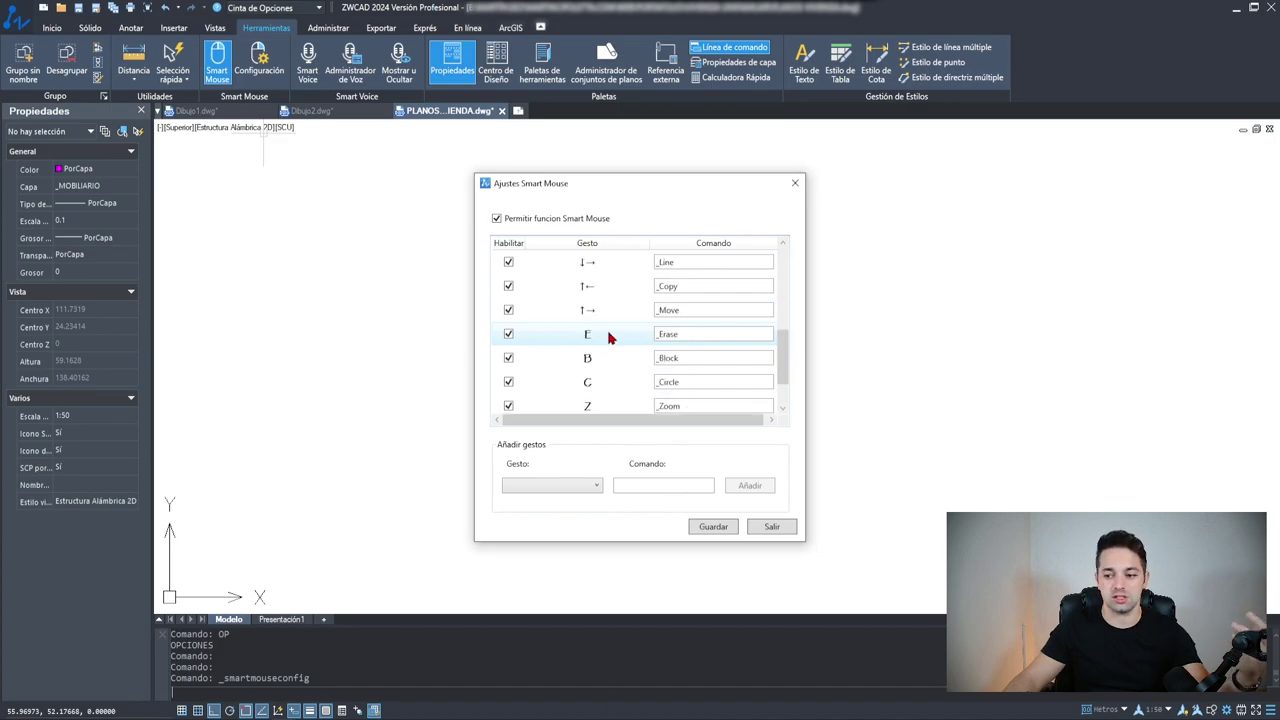
click(577, 487)
click(568, 486)
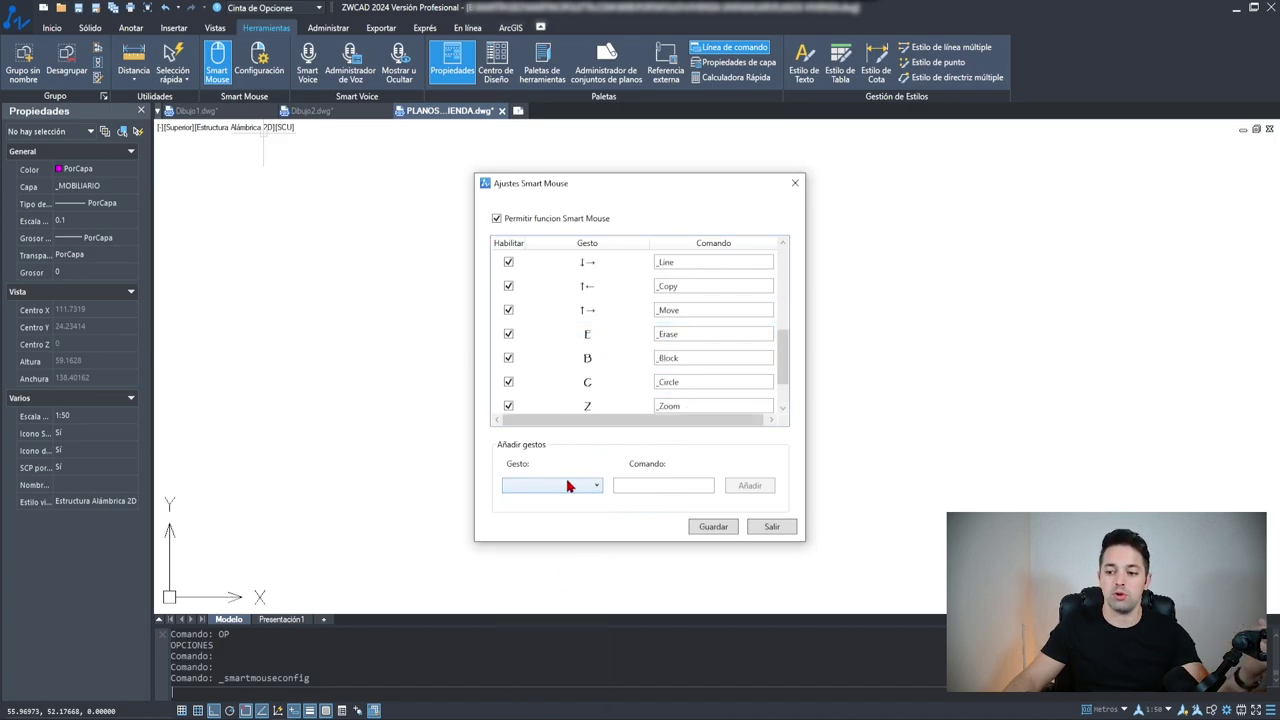
click(687, 261)
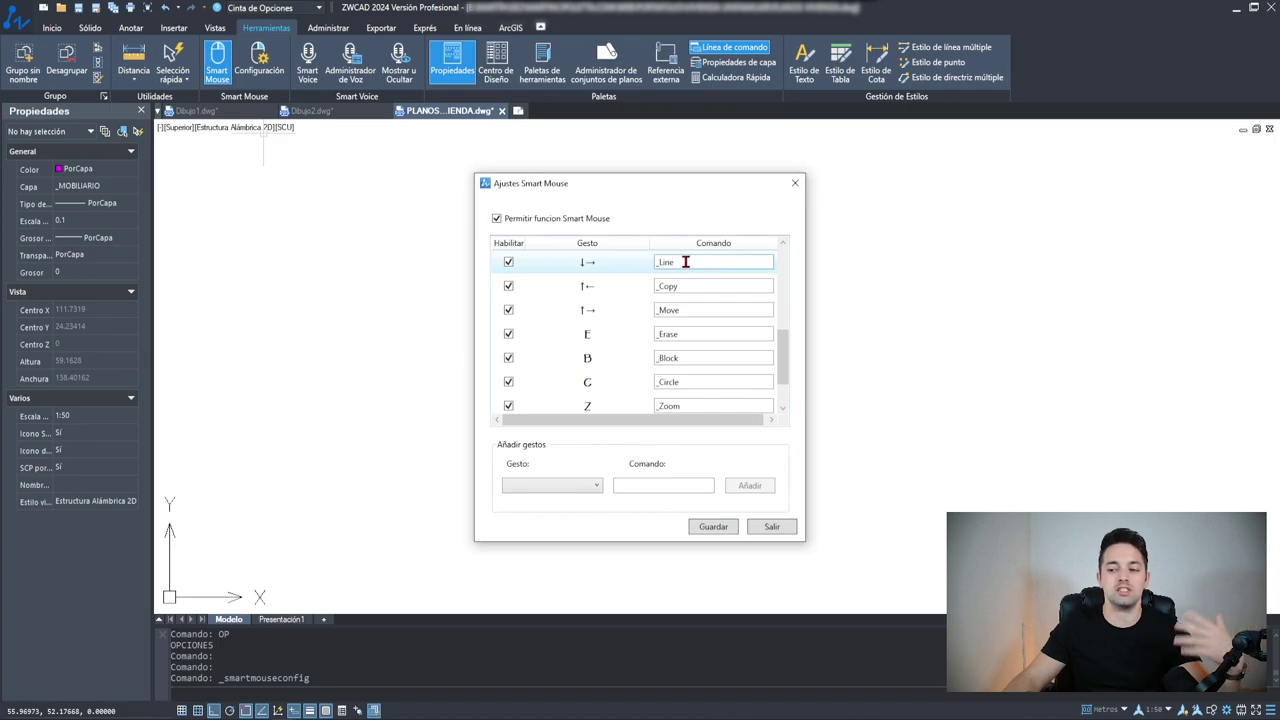
scroll(686, 262, up, 3)
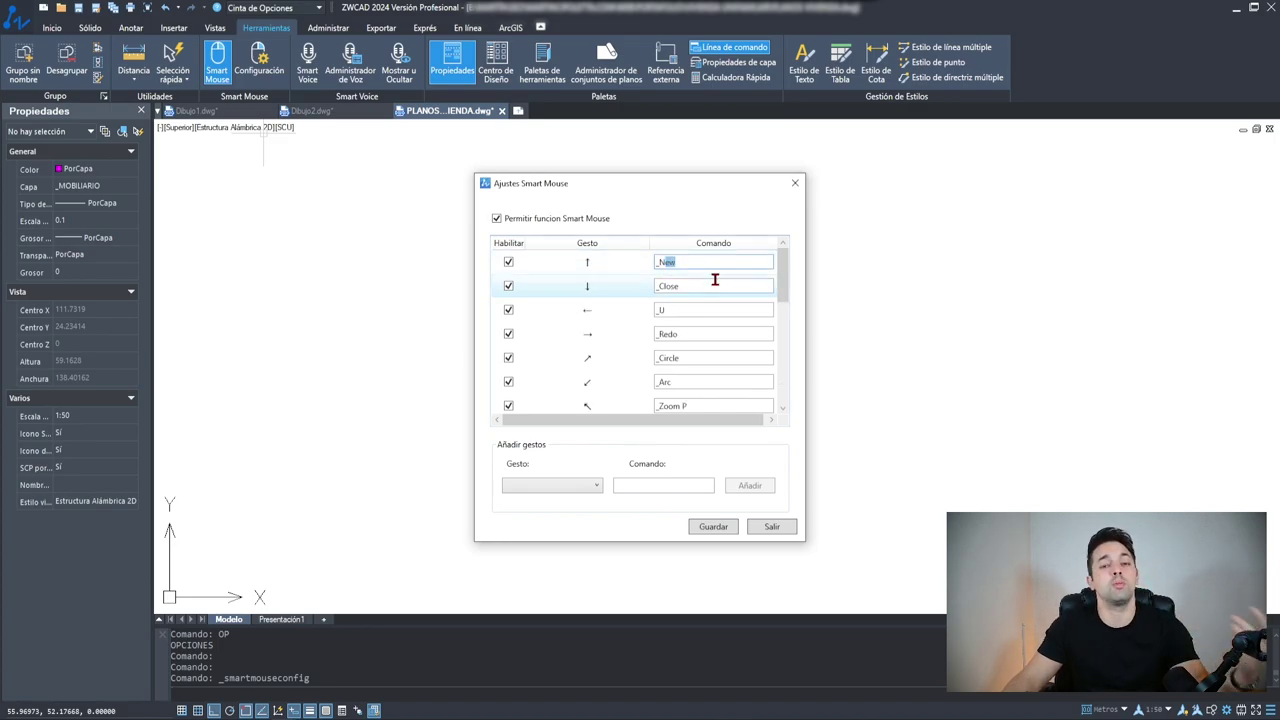
double_click(662, 360)
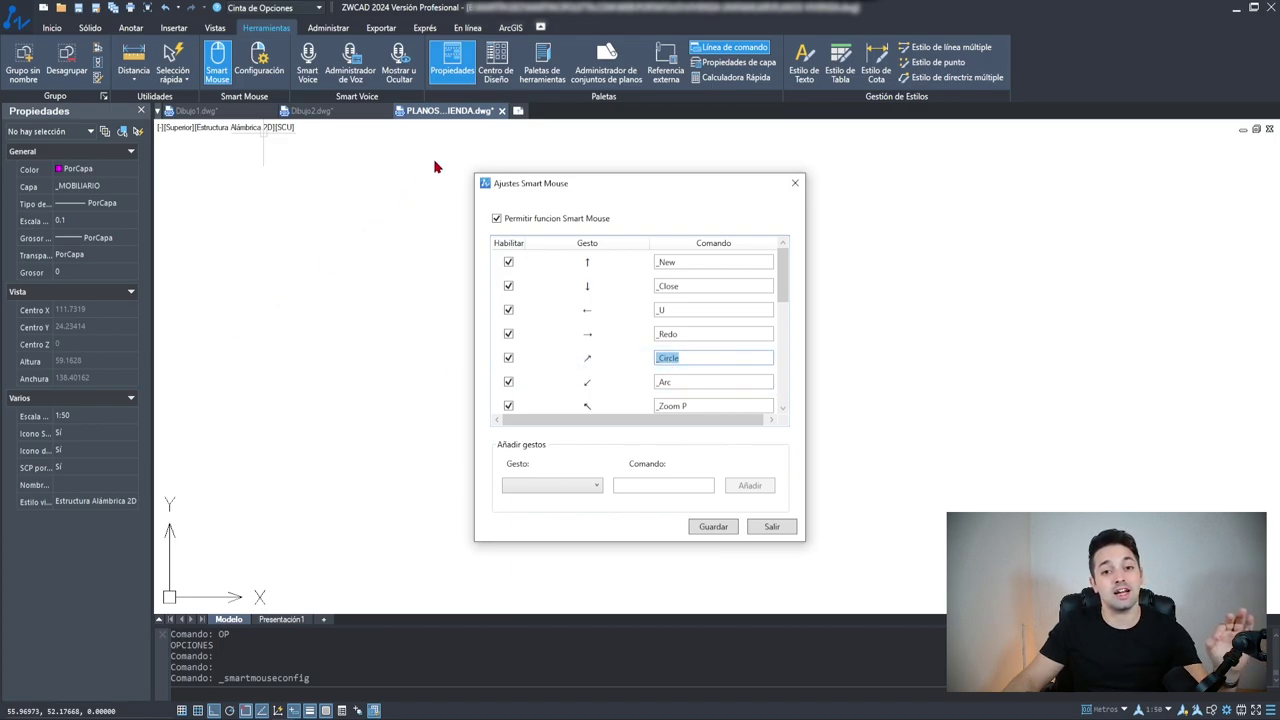
click(766, 527)
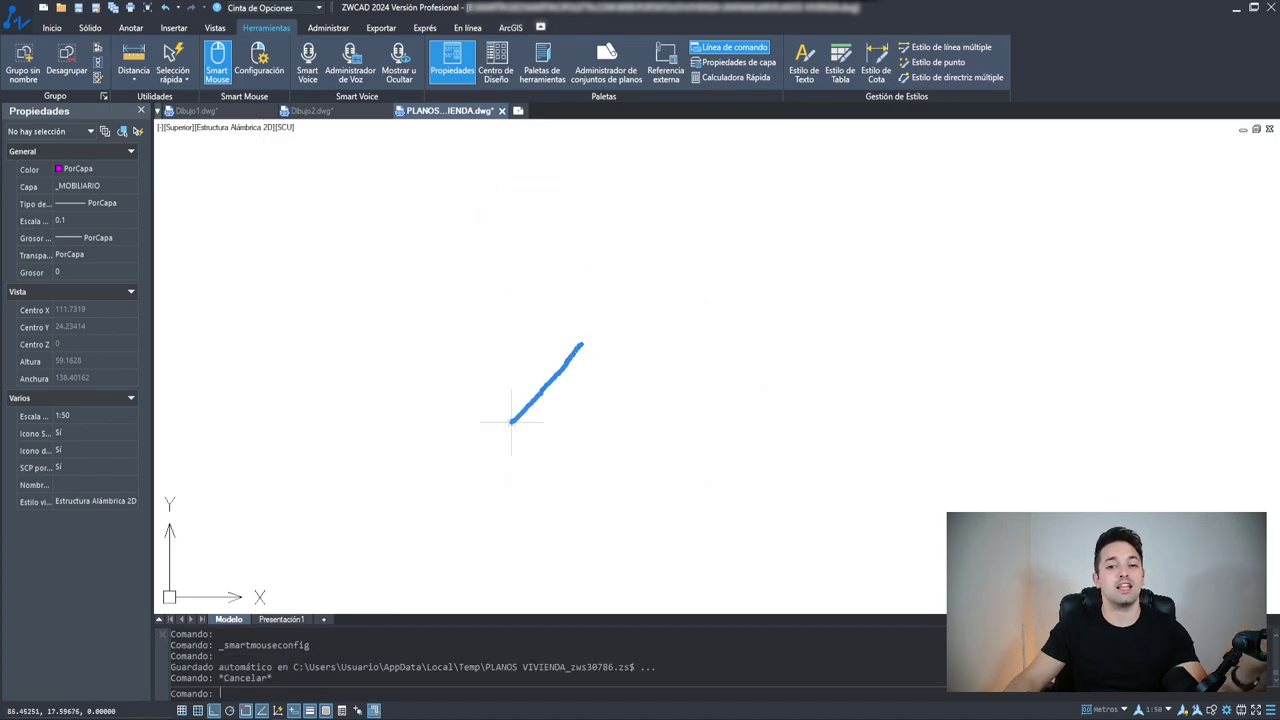
Draw two concentric circles using the diagonal Smart Mouse circle gesture
right_drag(511, 421, 511, 422)
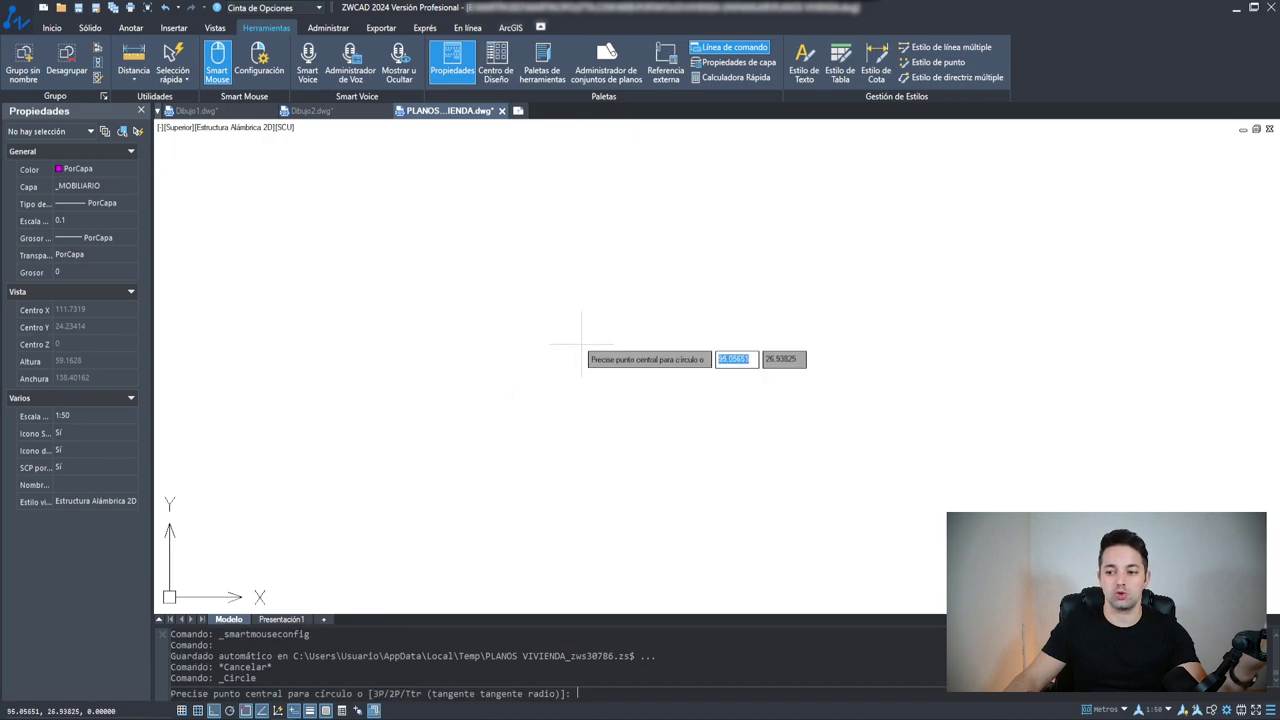
click(454, 308)
click(639, 300)
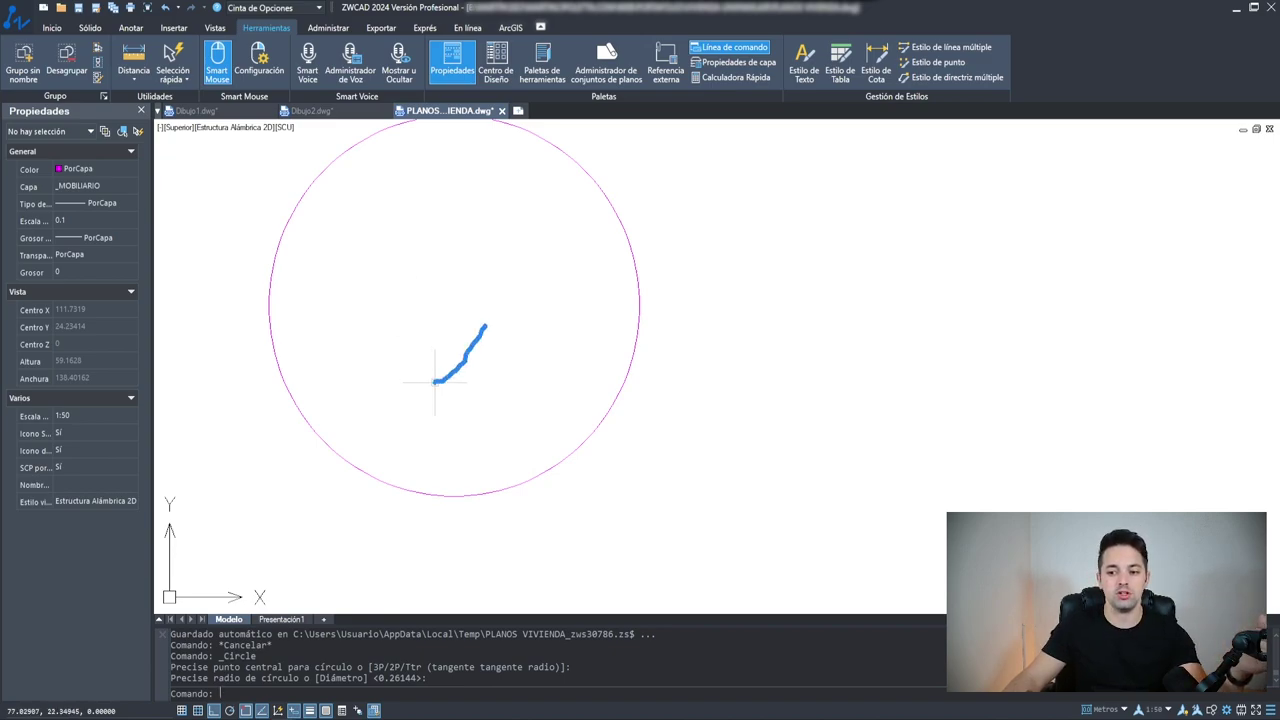
right_drag(435, 381, 436, 382)
click(456, 322)
click(395, 240)
Review the Smart Mouse gesture settings and close them
click(260, 58)
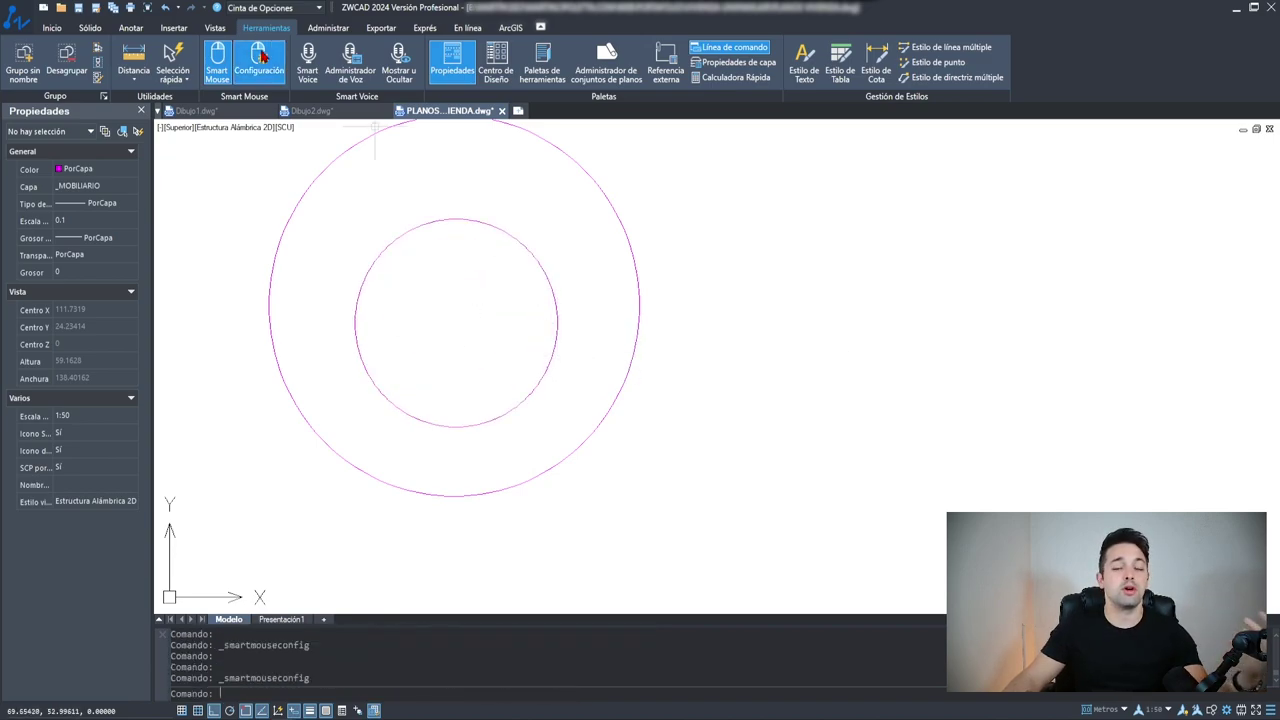
scroll(700, 340, down, 3)
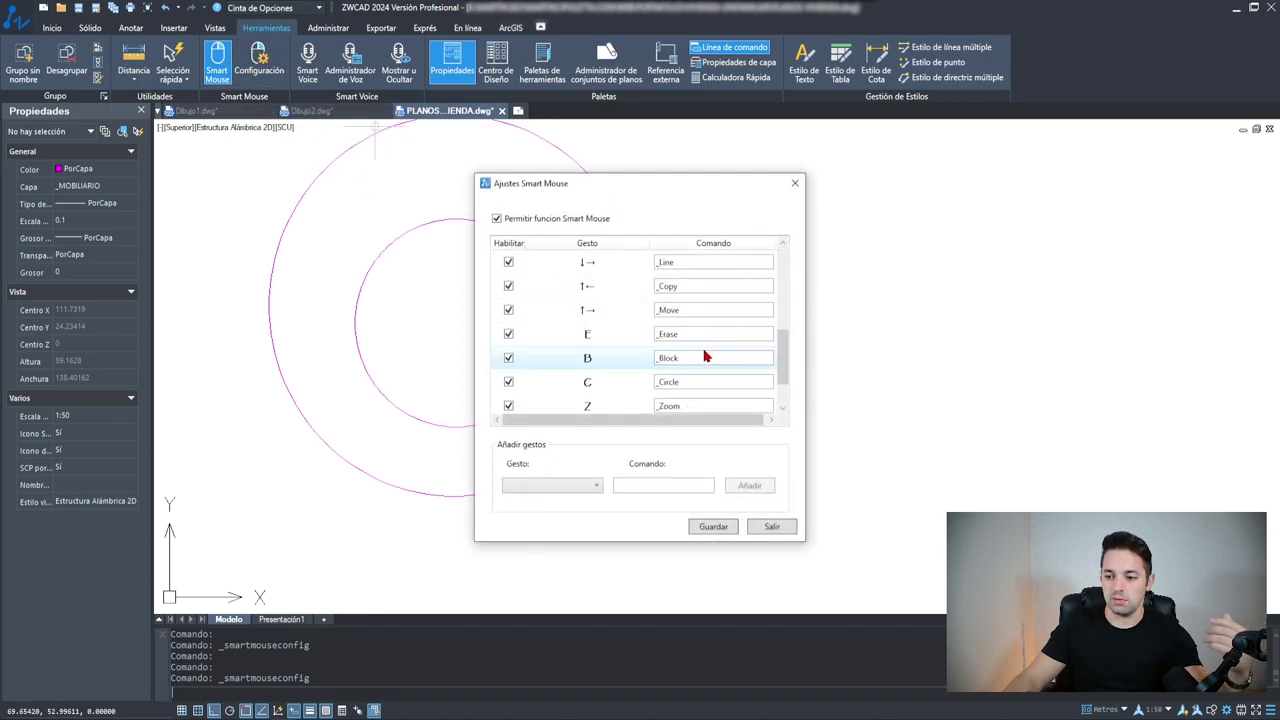
drag(783, 362, 783, 330)
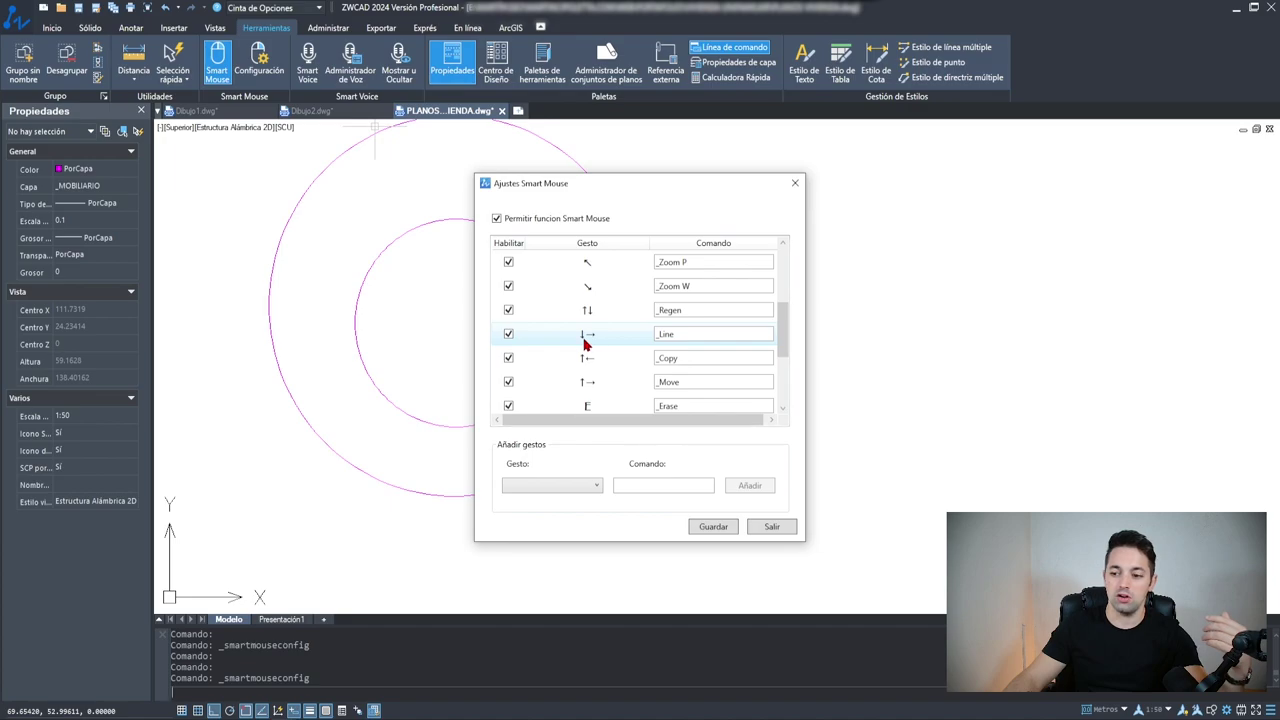
click(713, 526)
Draw a three-segment line beside the circles using the Smart Mouse line gesture
right_drag(732, 254, 732, 188)
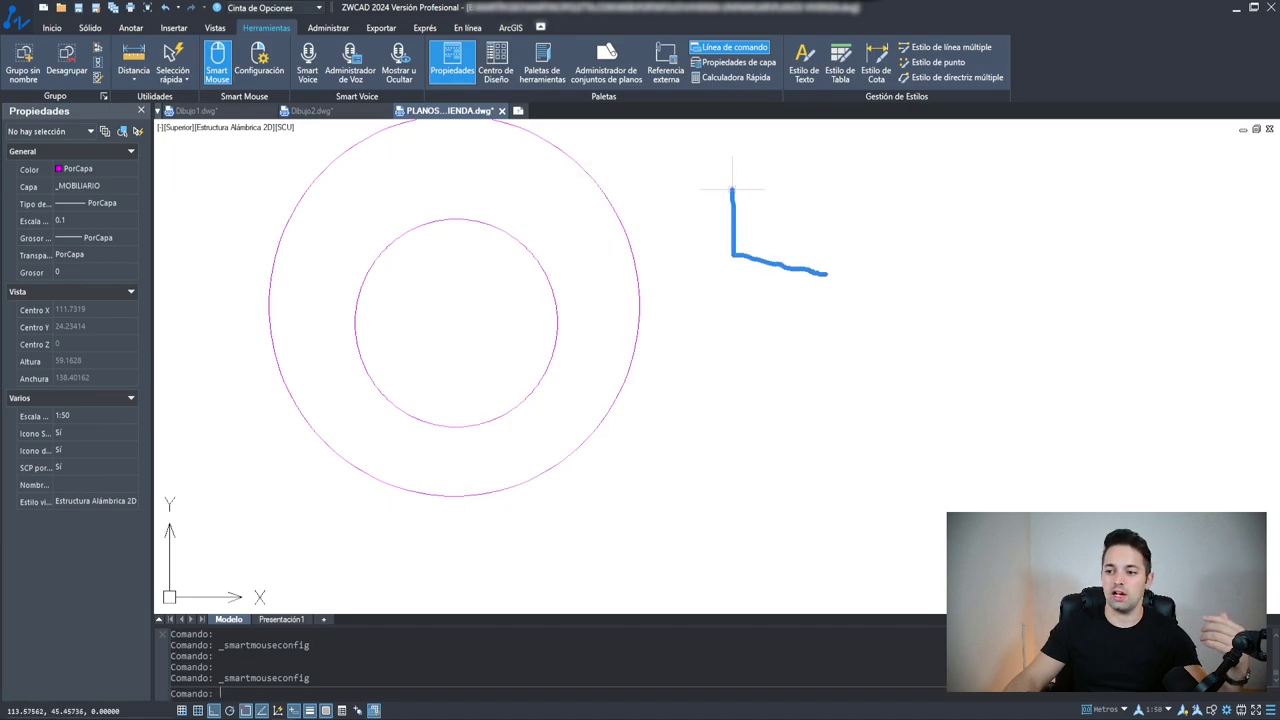
click(686, 316)
click(805, 316)
click(805, 245)
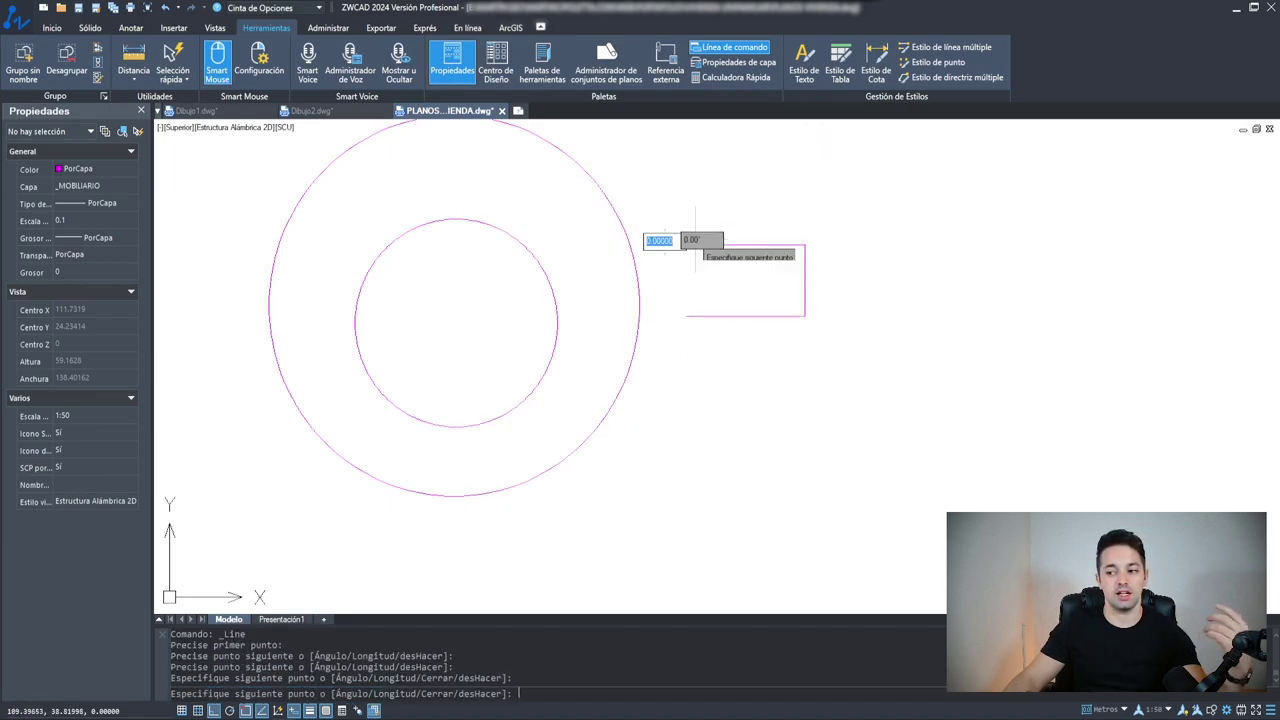
click(698, 244)
right_drag(698, 244, 698, 175)
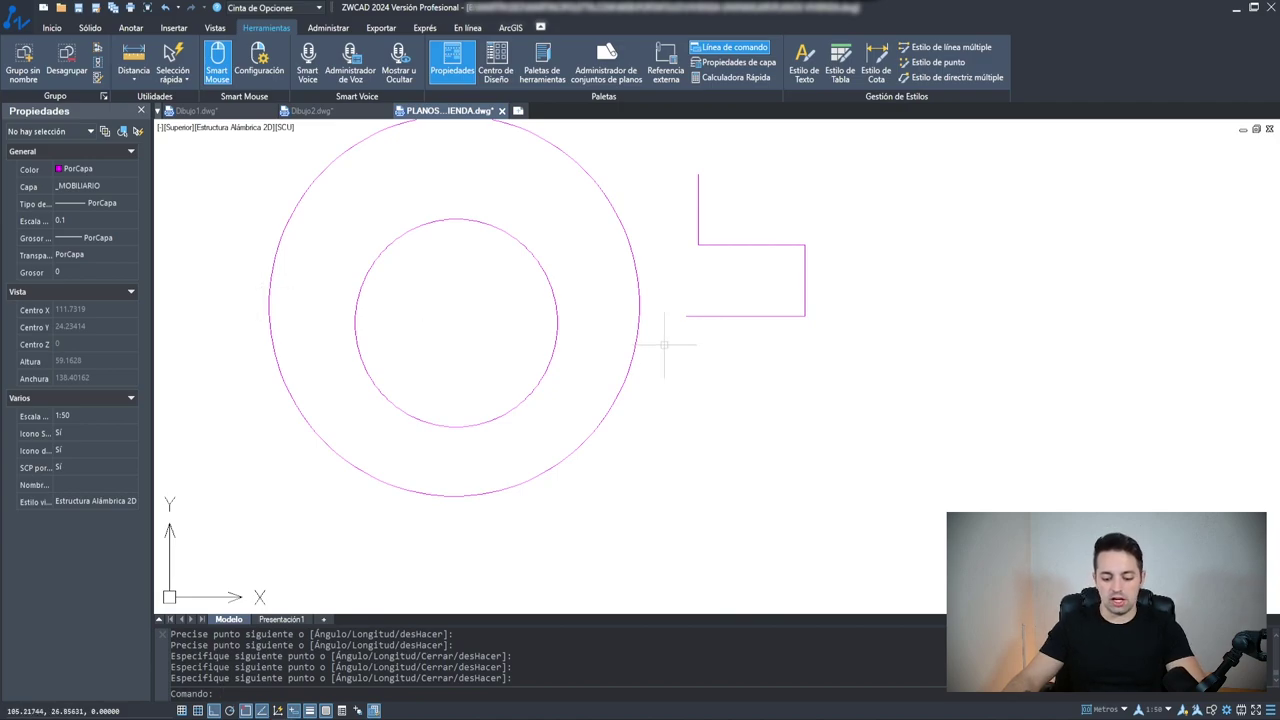
Add a vertical line with L and a horizontal line below it via gesture
text(L)
key(Return)
click(674, 260)
click(674, 352)
key(Escape)
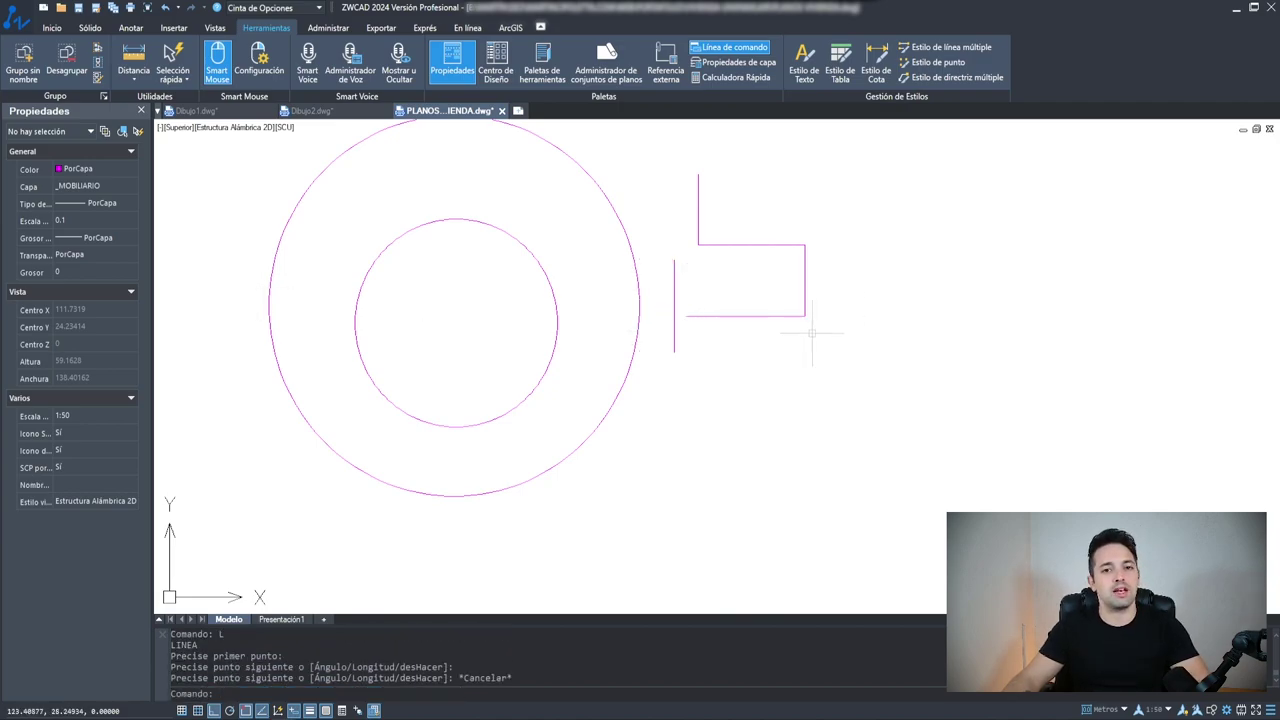
right_drag(762, 372, 714, 390)
click(712, 389)
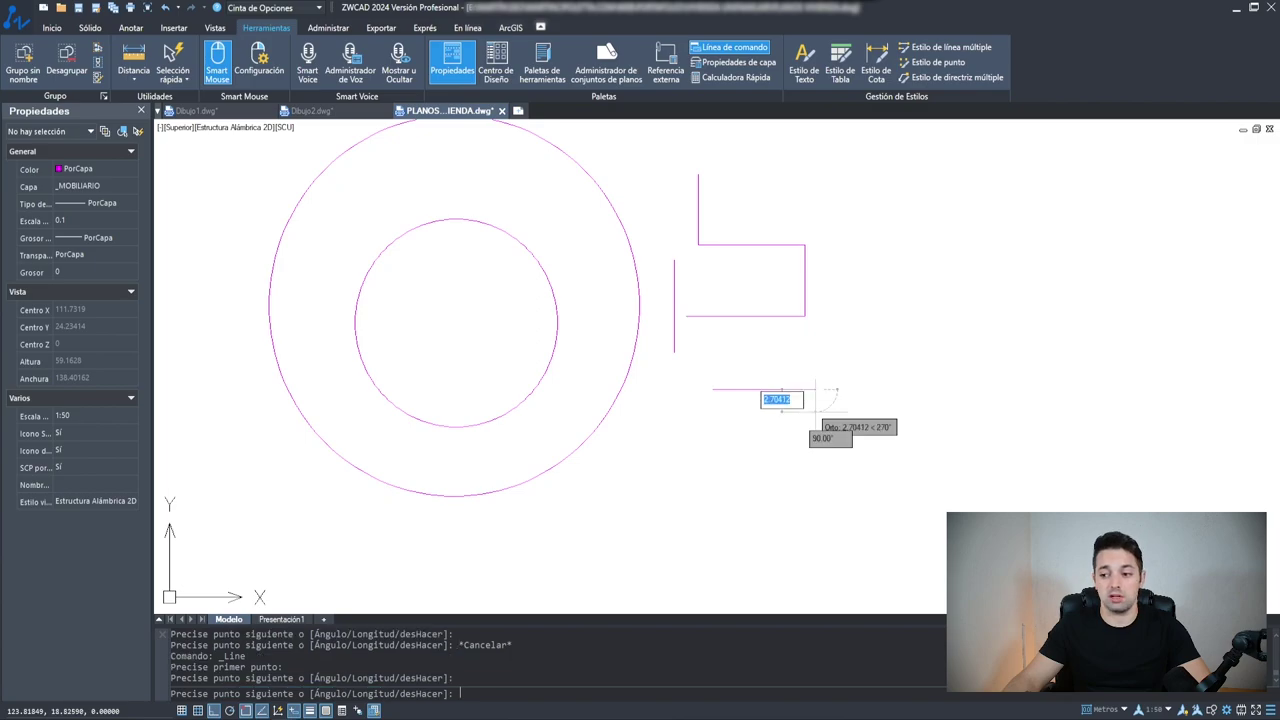
click(816, 389)
key(Escape)
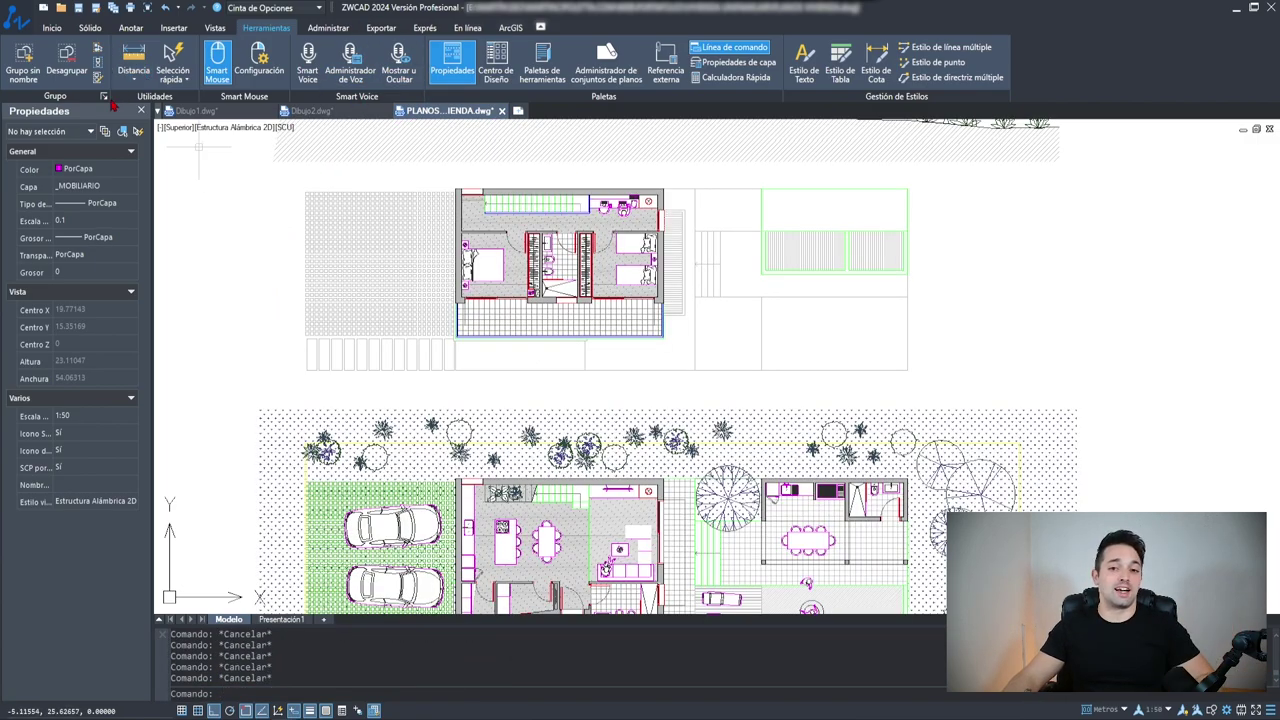
Close the Properties palette and launch SMARTSEL from the Express tab to open Smart Select
key(ctrl+1)
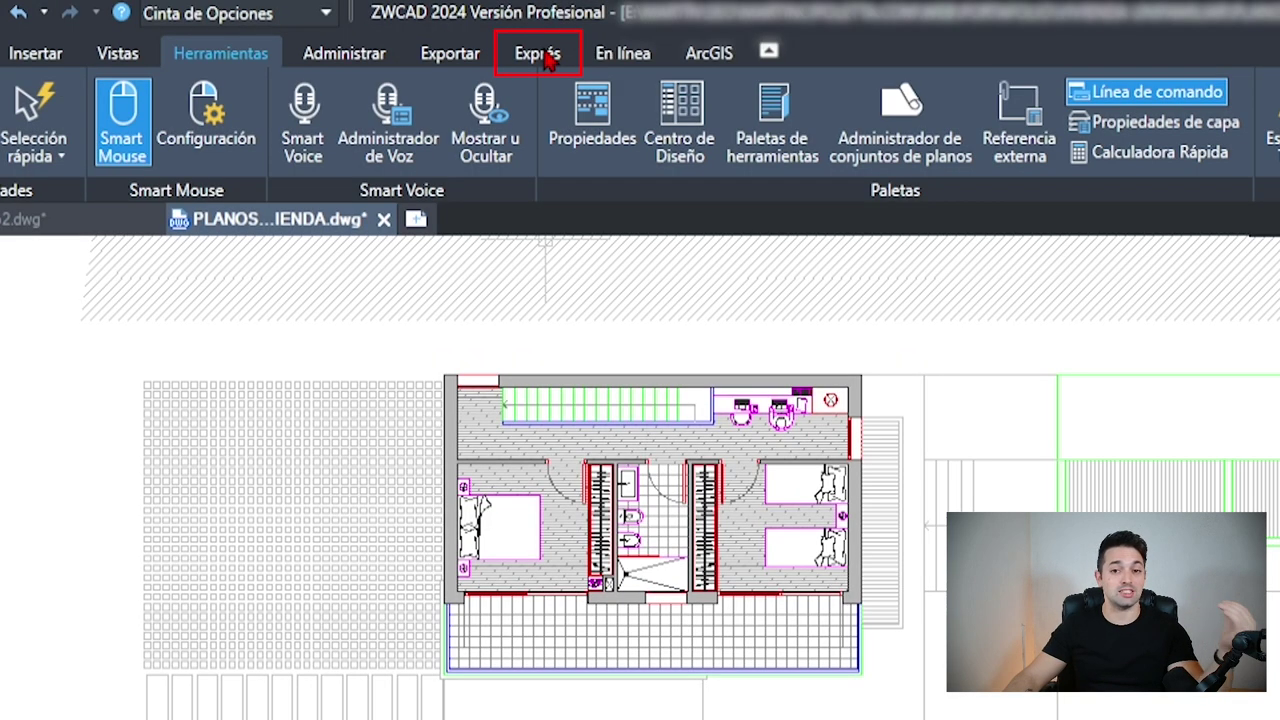
click(546, 56)
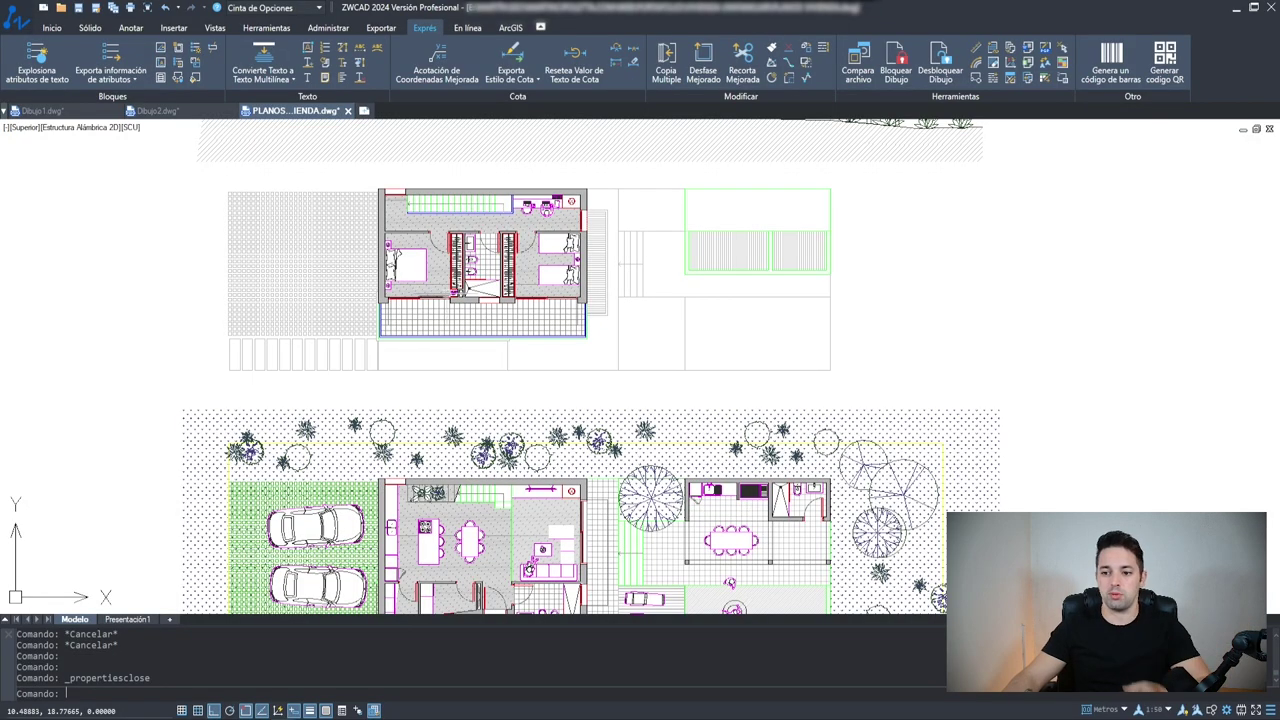
text(smartsel)
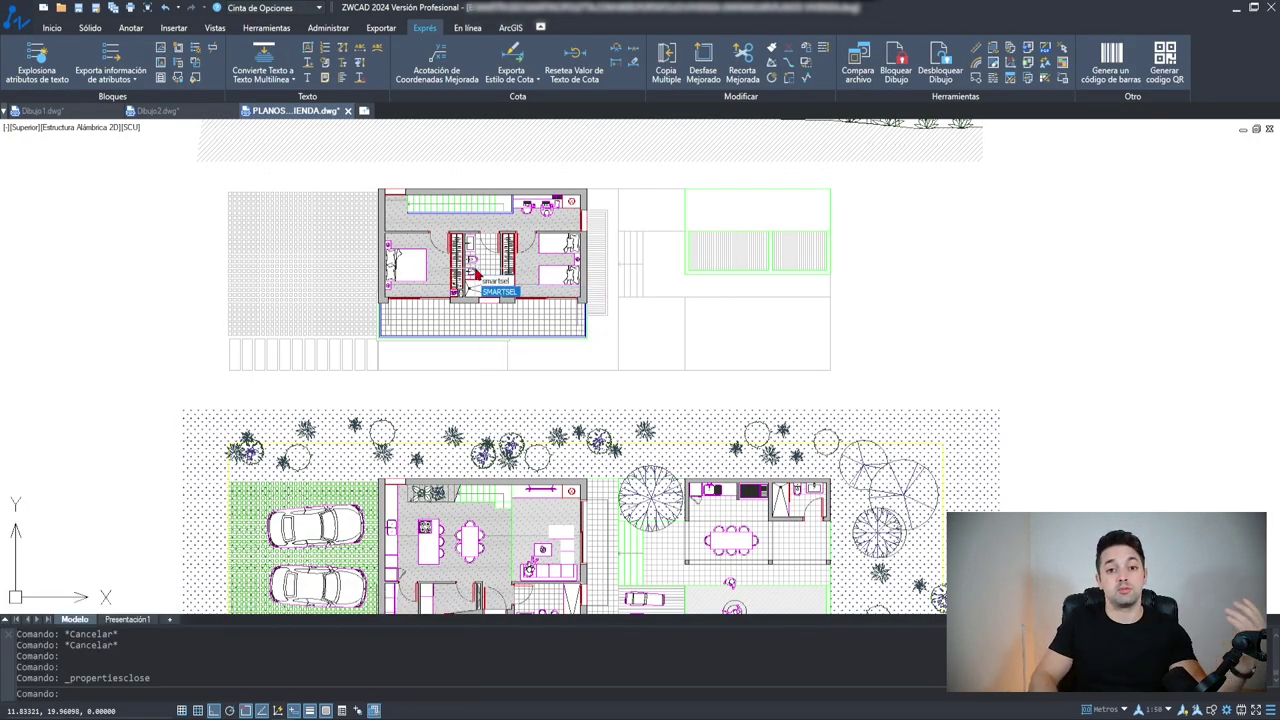
key(Return)
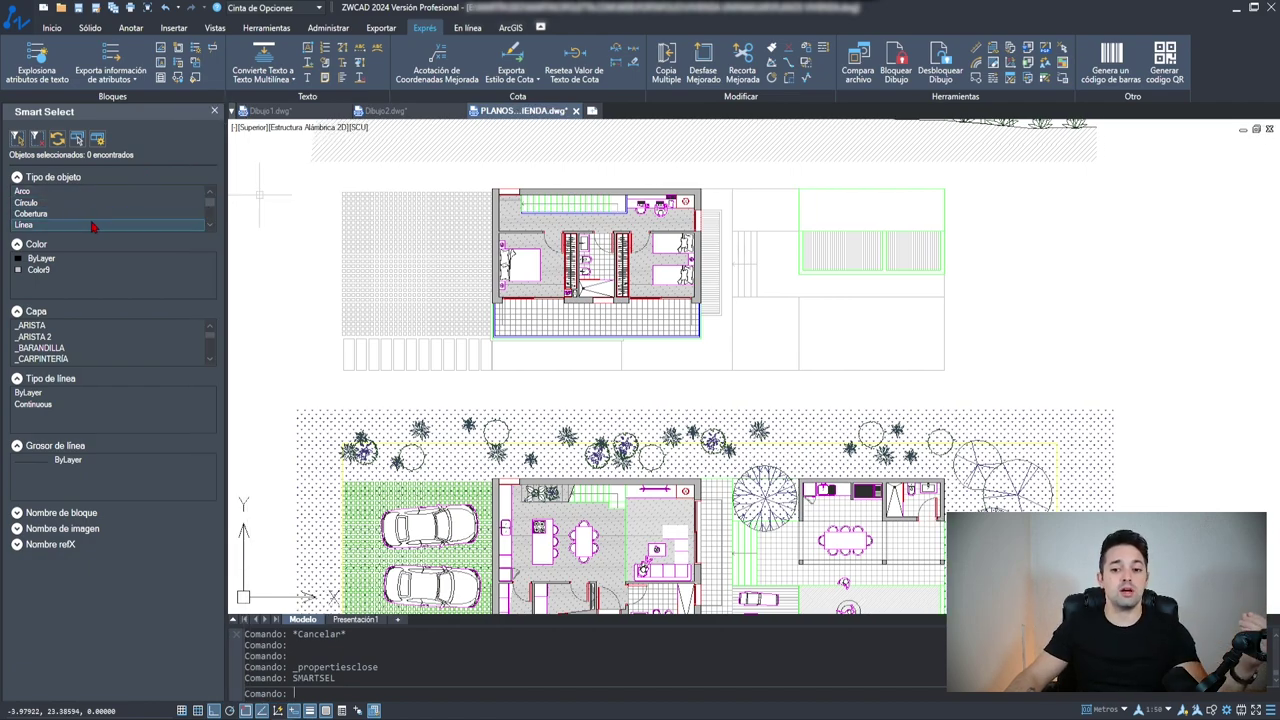
Filter Smart Select by Color ByLayer and layer _ARISTA to select its 141 objects
click(83, 229)
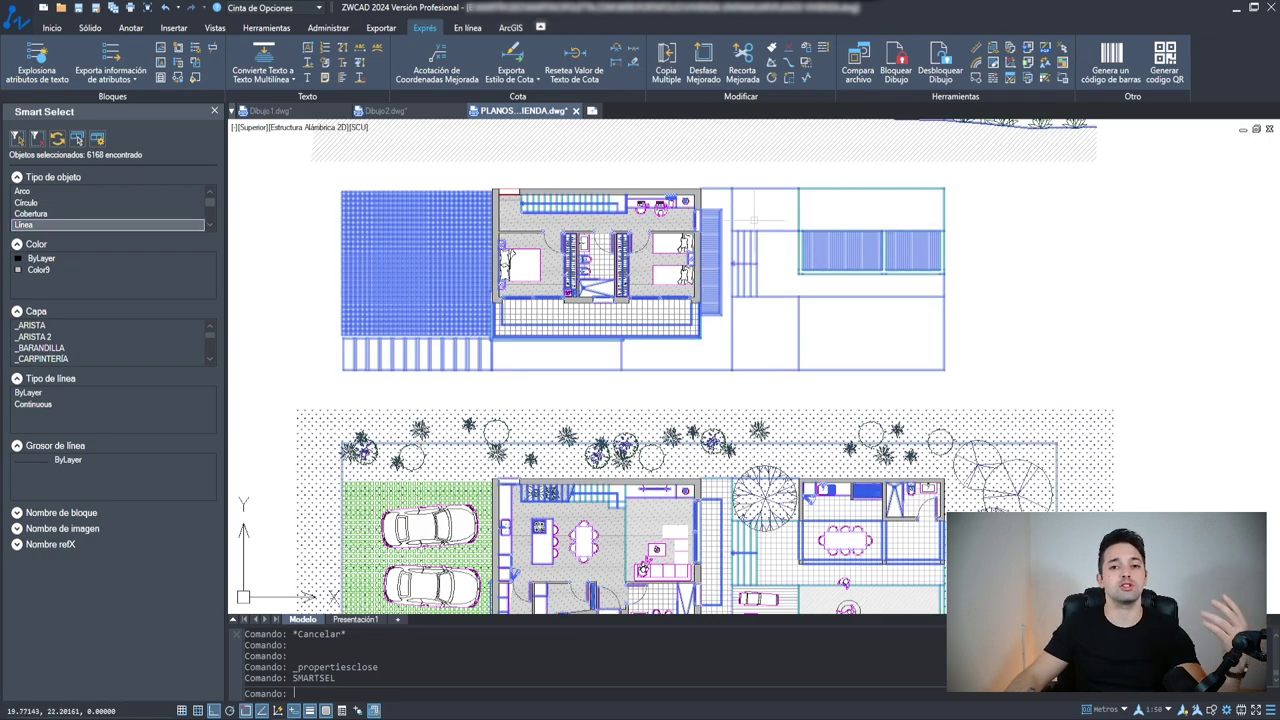
scroll(626, 473, down, 2)
scroll(626, 473, down, 1)
scroll(626, 473, down, 1)
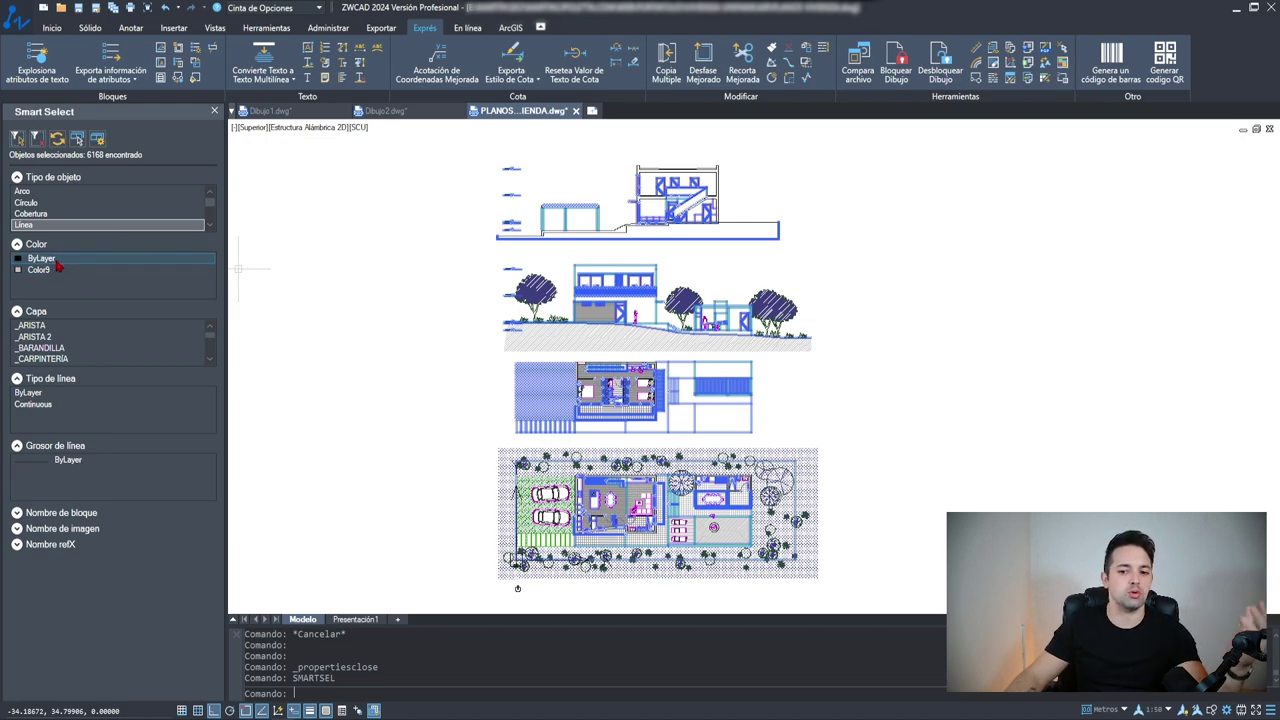
click(56, 260)
scroll(92, 349, down, 3)
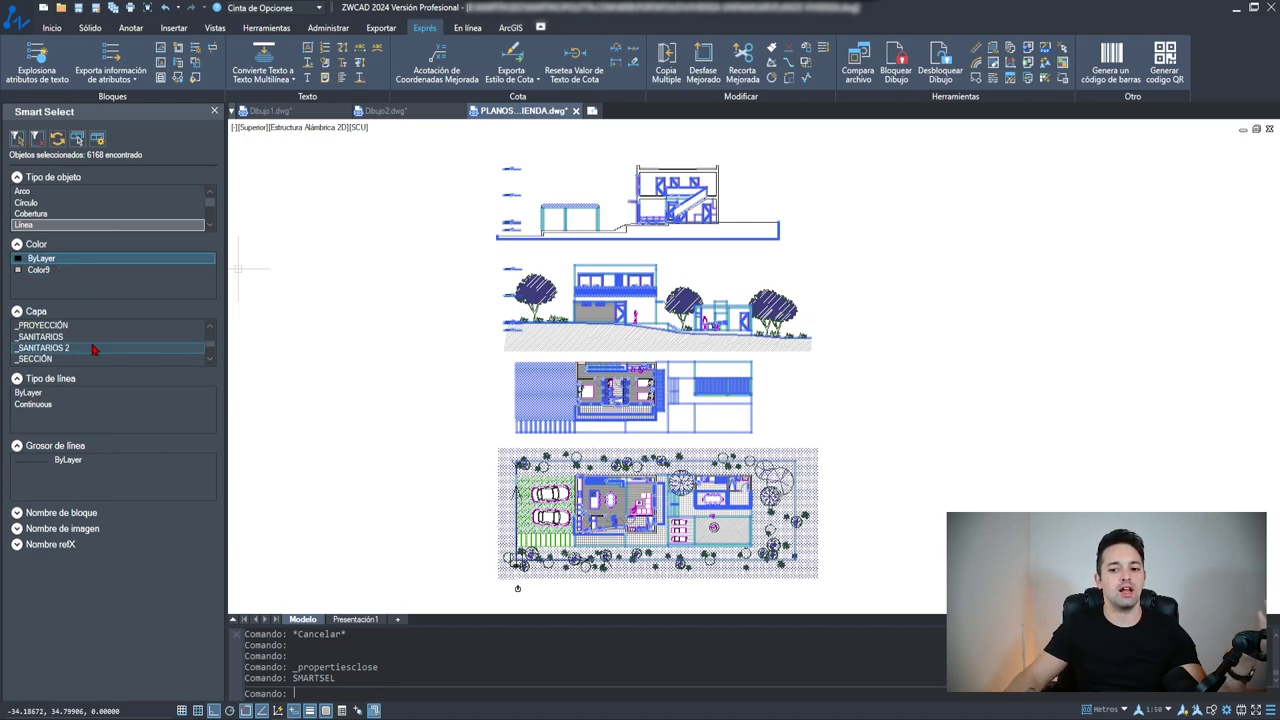
scroll(89, 349, up, 5)
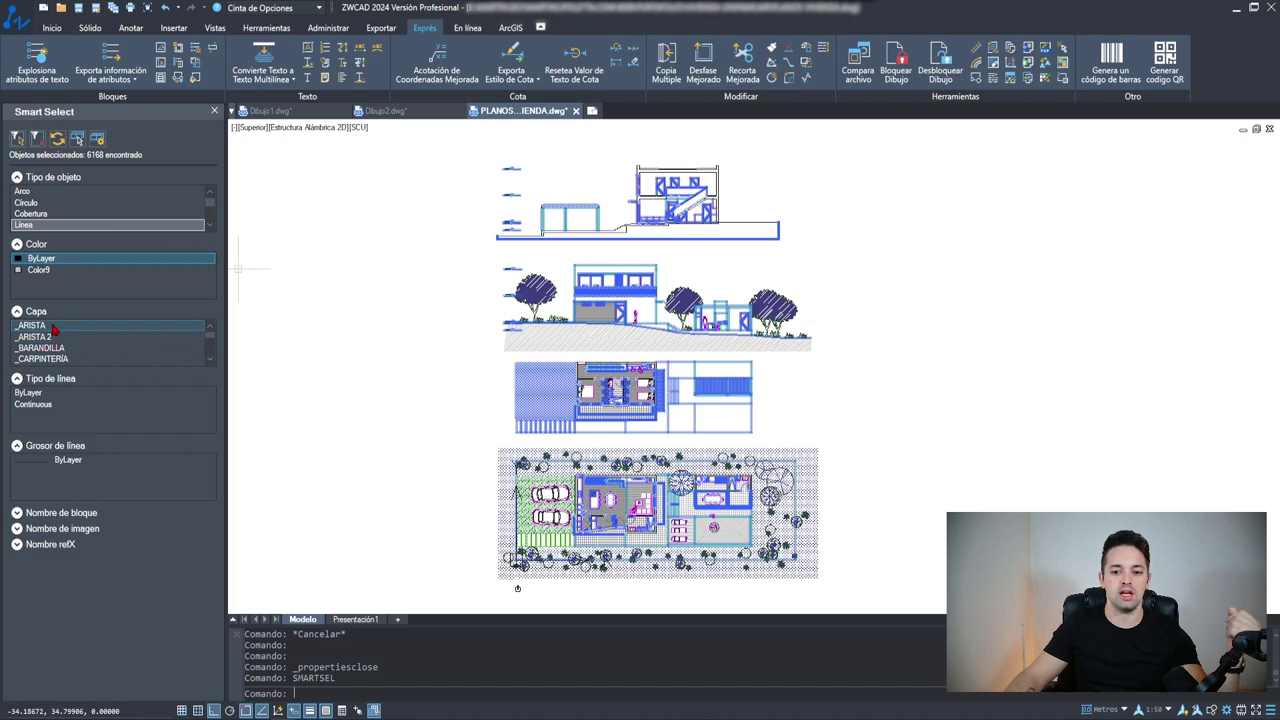
click(31, 325)
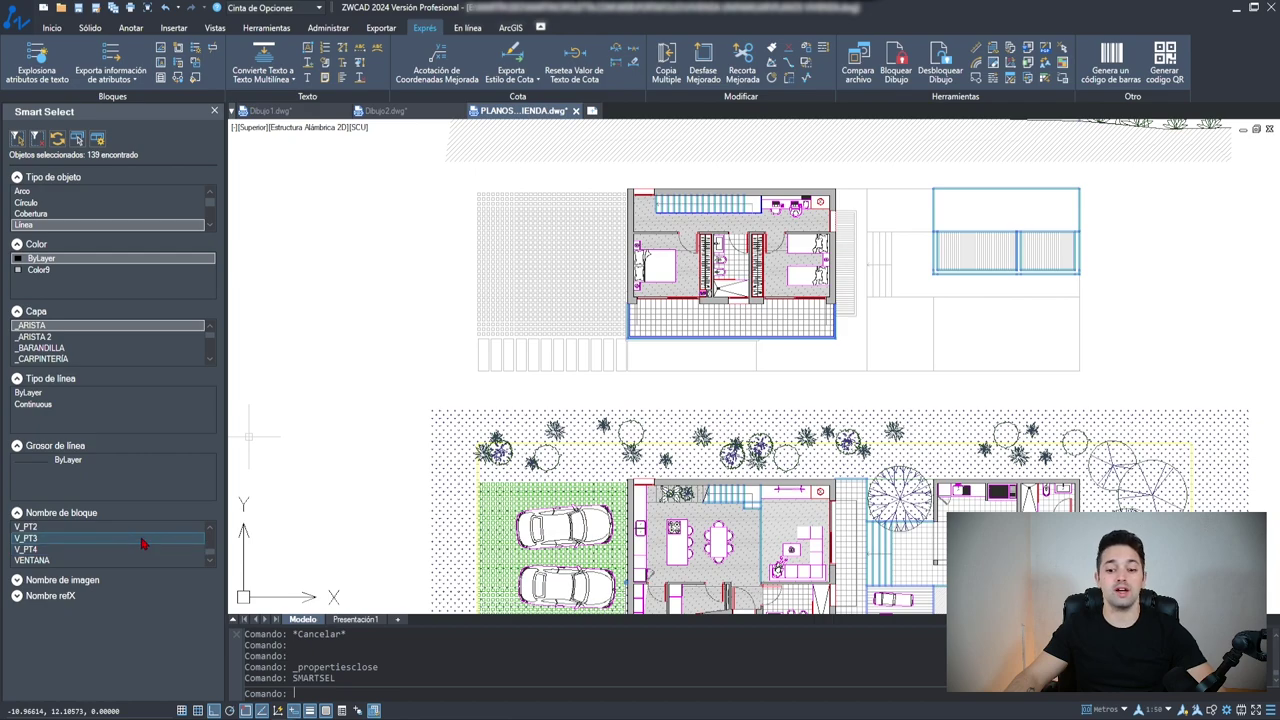
click(90, 325)
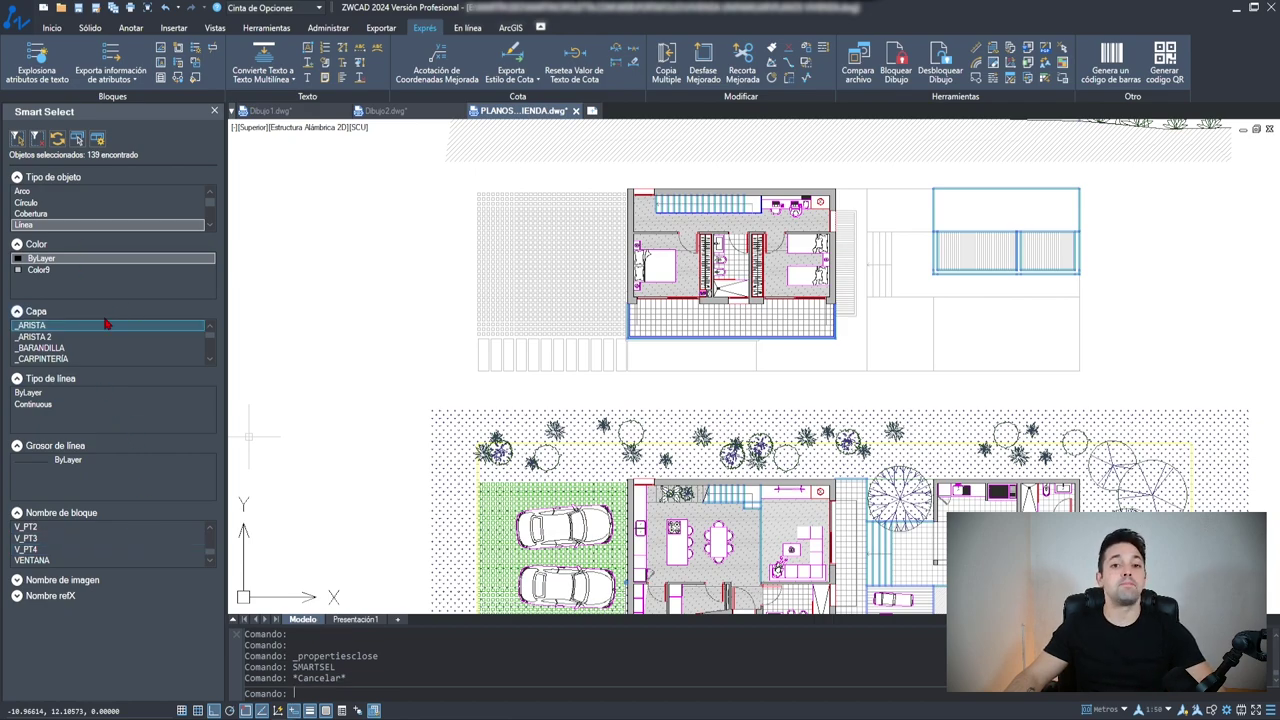
click(62, 330)
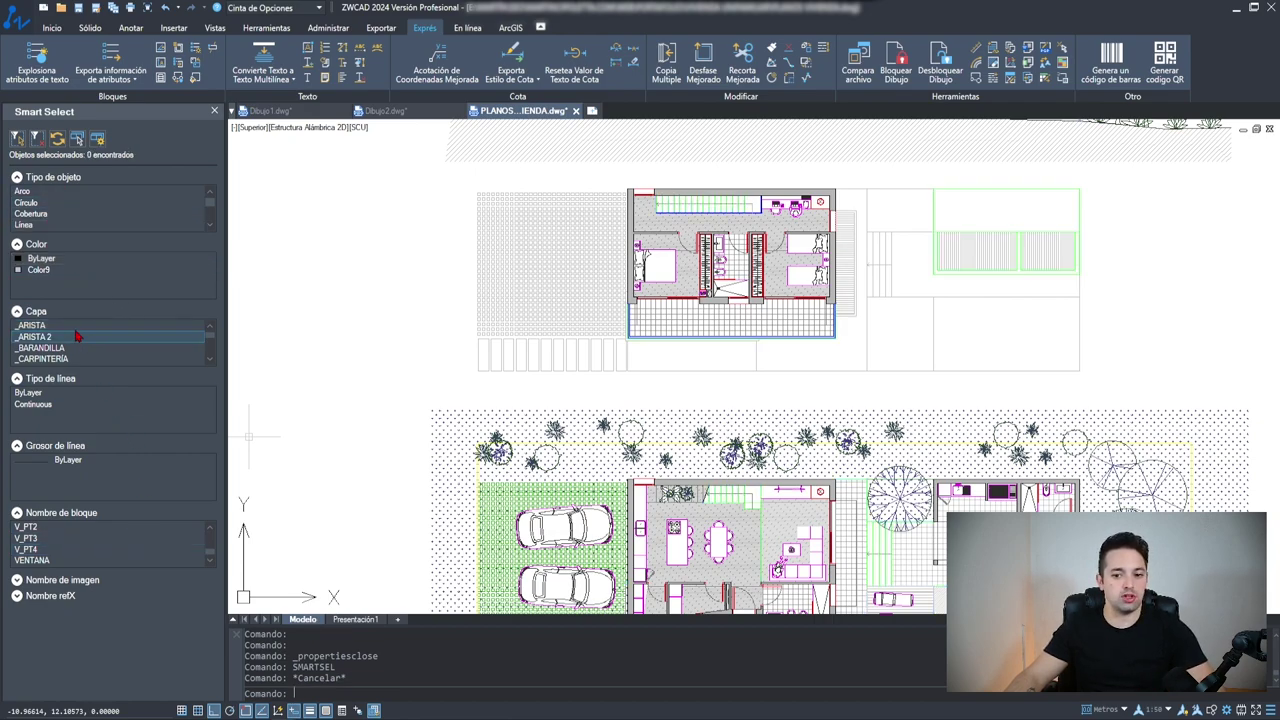
click(62, 330)
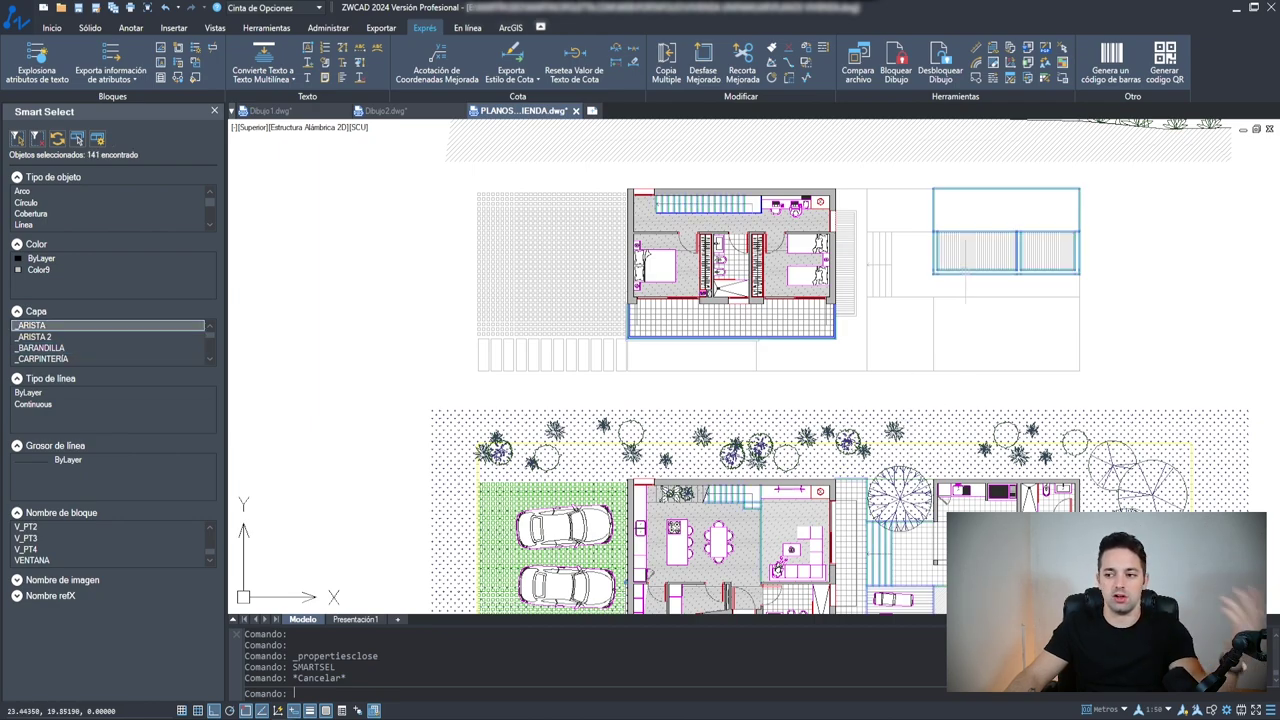
Review the selection across the plans, section and elevation, then close the Smart Select panel
middle_drag(1025, 303, 885, 195)
scroll(698, 254, down, 4)
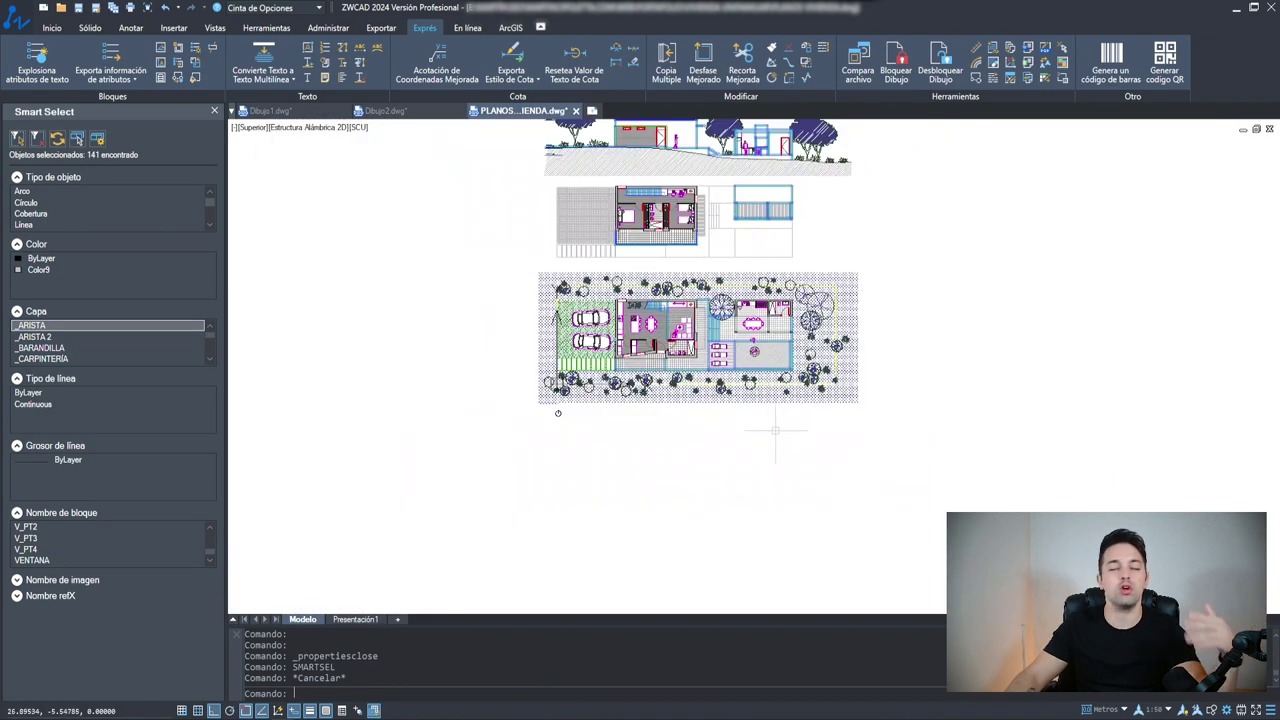
middle_drag(505, 363, 489, 523)
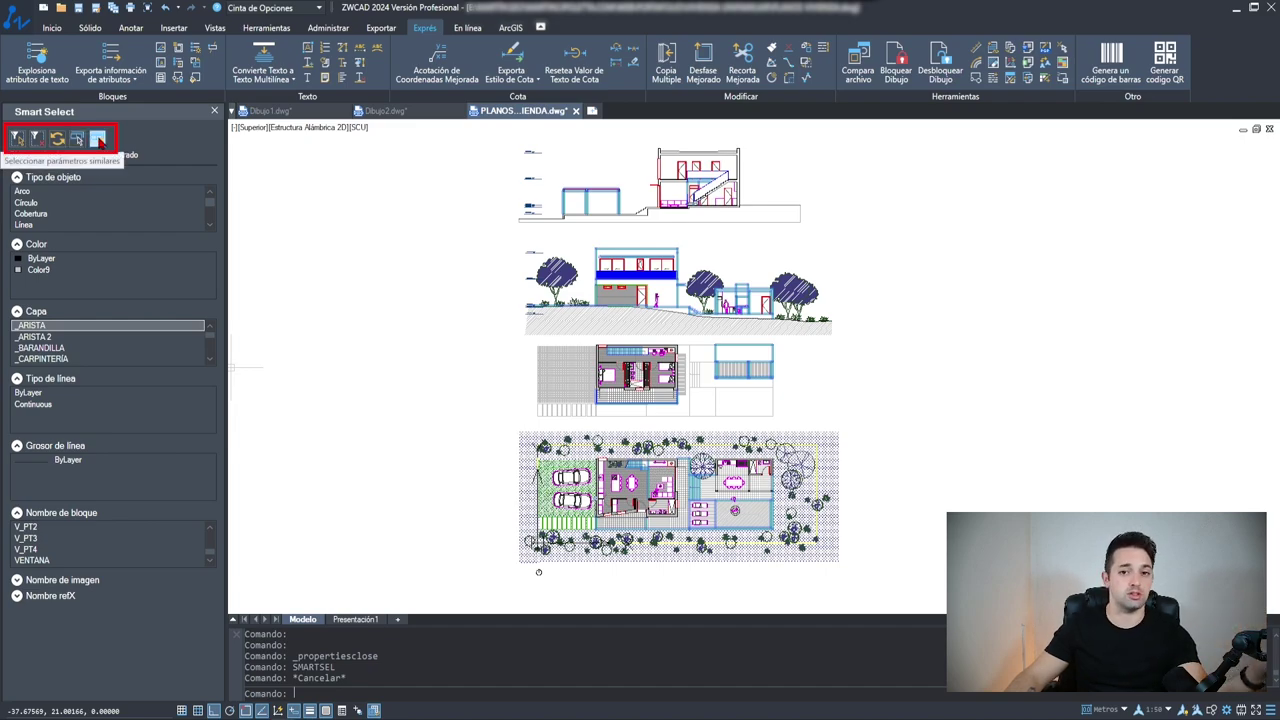
click(214, 112)
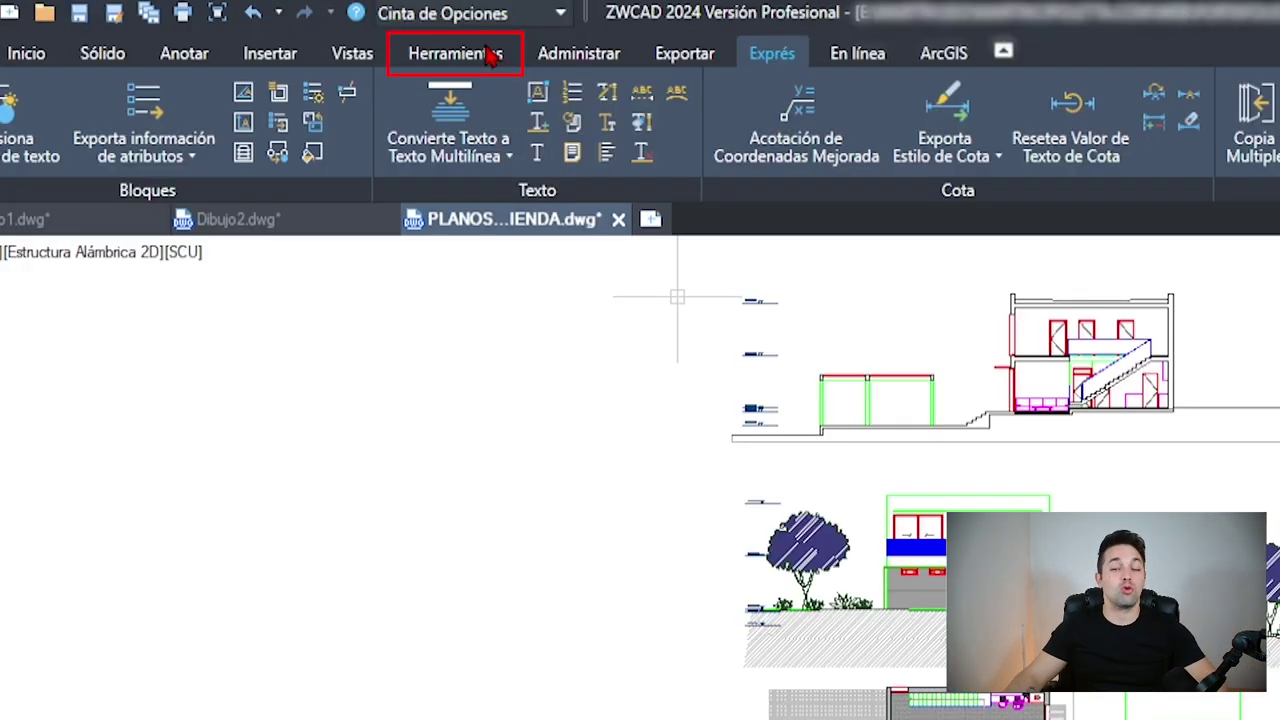
Insert a 6.5-second Smart Voice note on the study desk of the upper floor plan
click(284, 27)
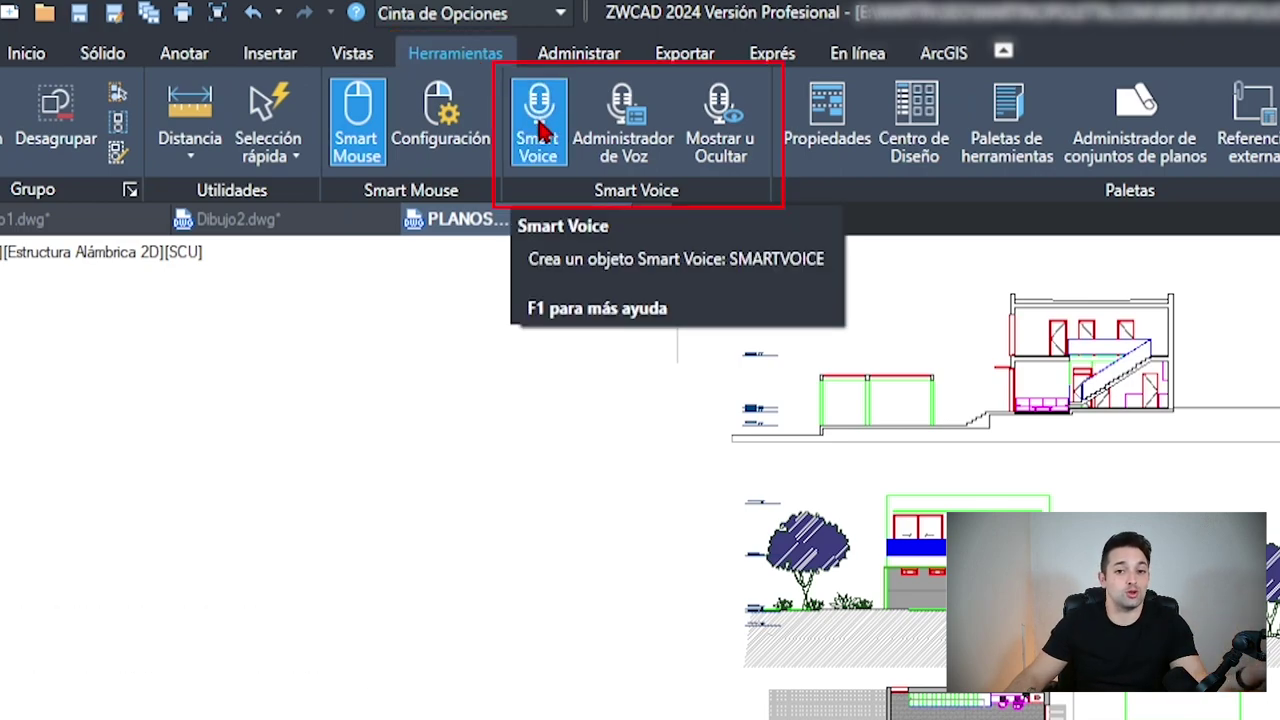
click(540, 130)
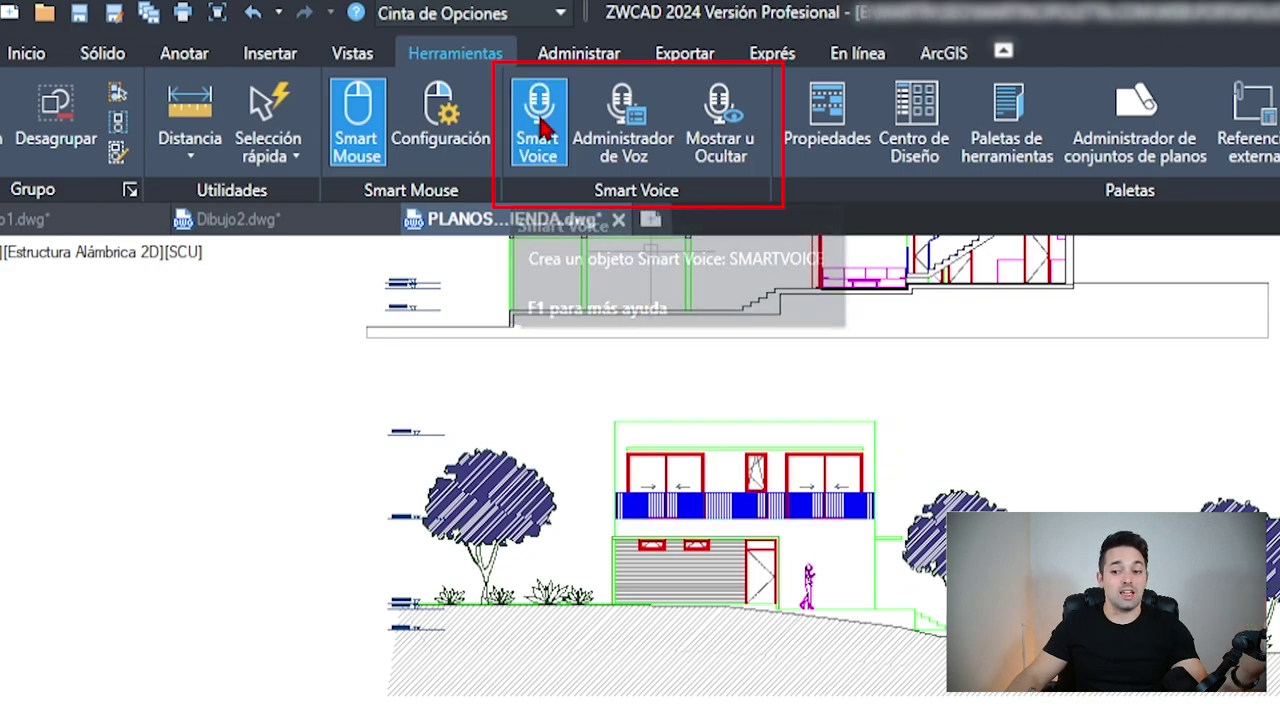
scroll(420, 425, up, 5)
scroll(490, 525, up, 3)
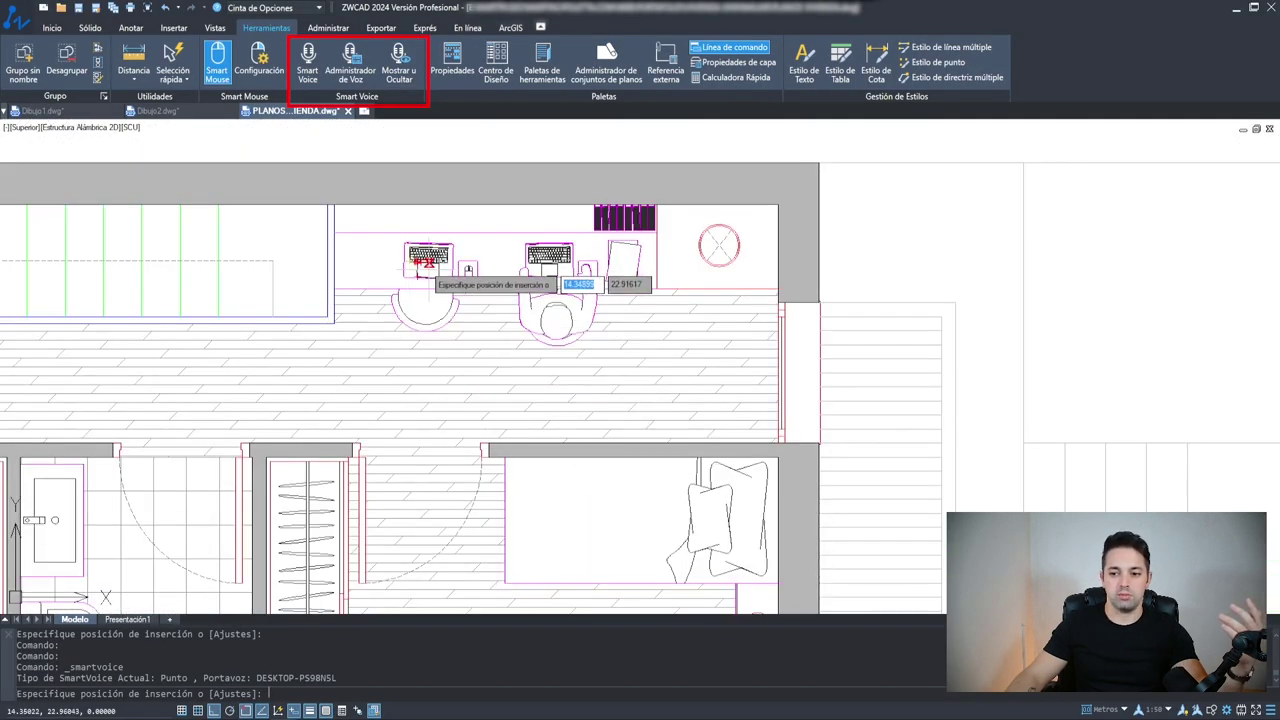
click(442, 246)
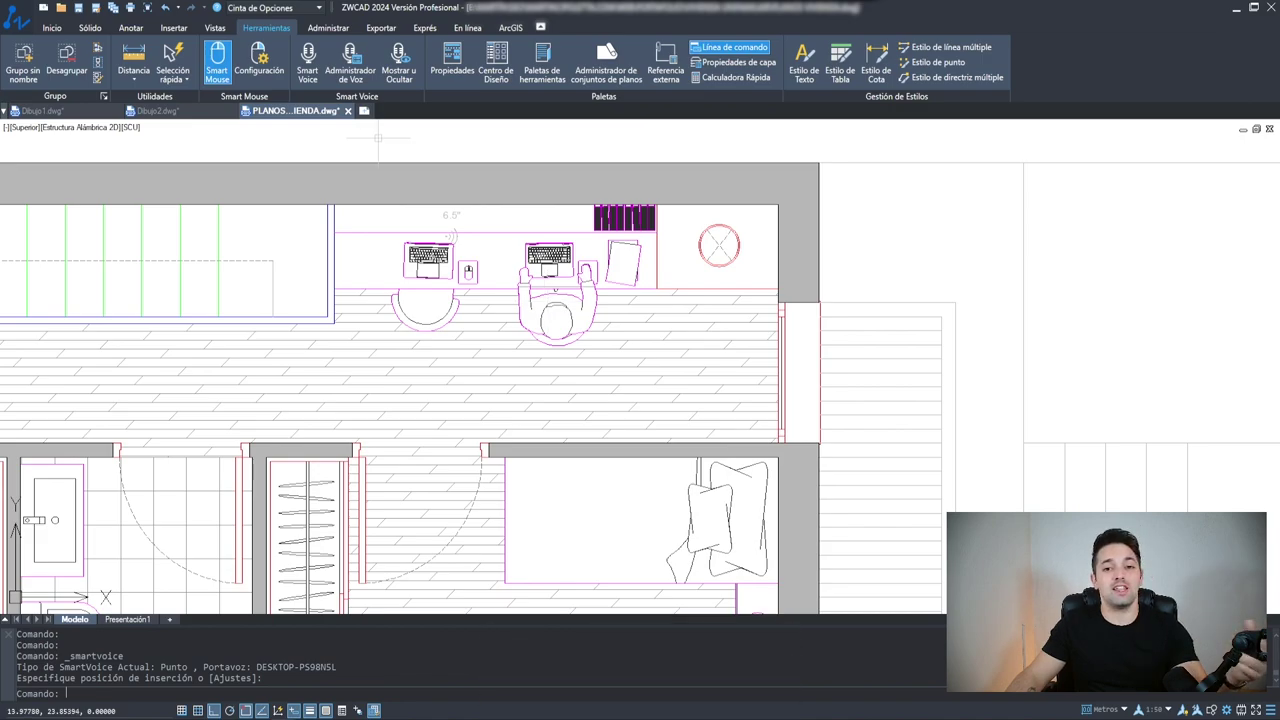
Zoom out to show all four drawings in view
scroll(455, 294, down, 5)
middle_drag(400, 300, 458, 410)
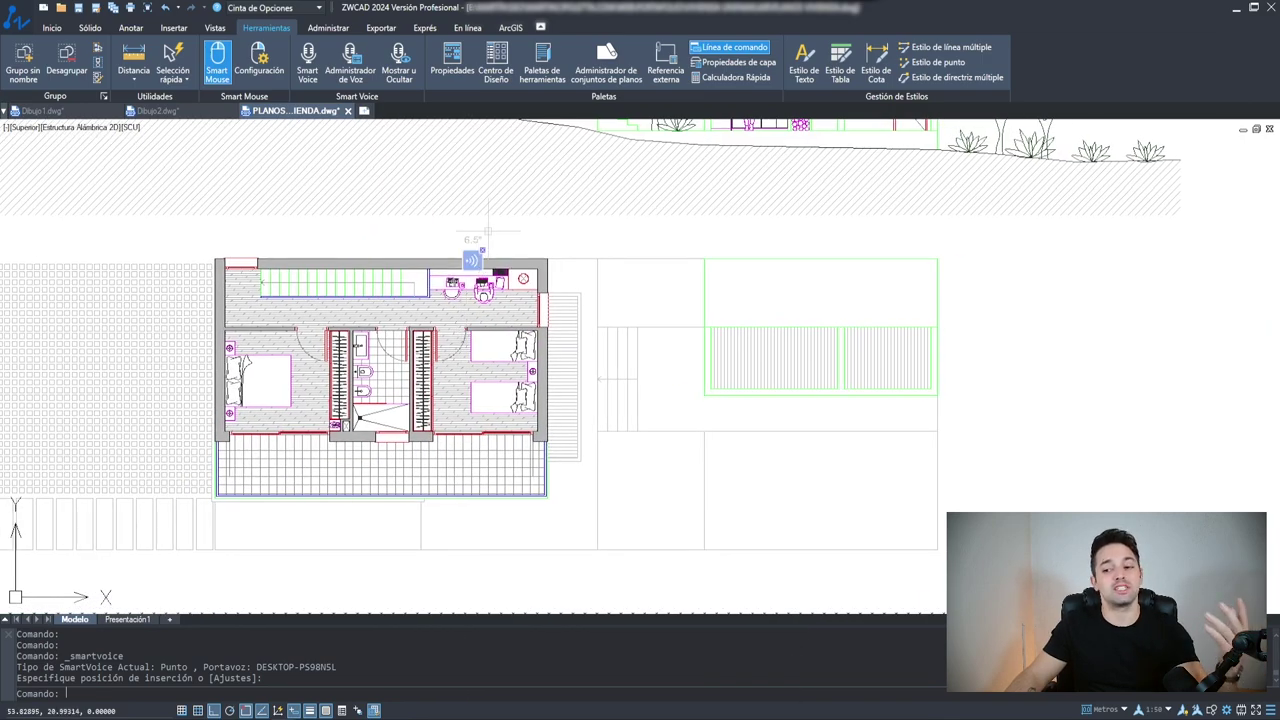
scroll(488, 233, down, 4)
scroll(790, 247, down, 2)
middle_drag(790, 247, 408, 286)
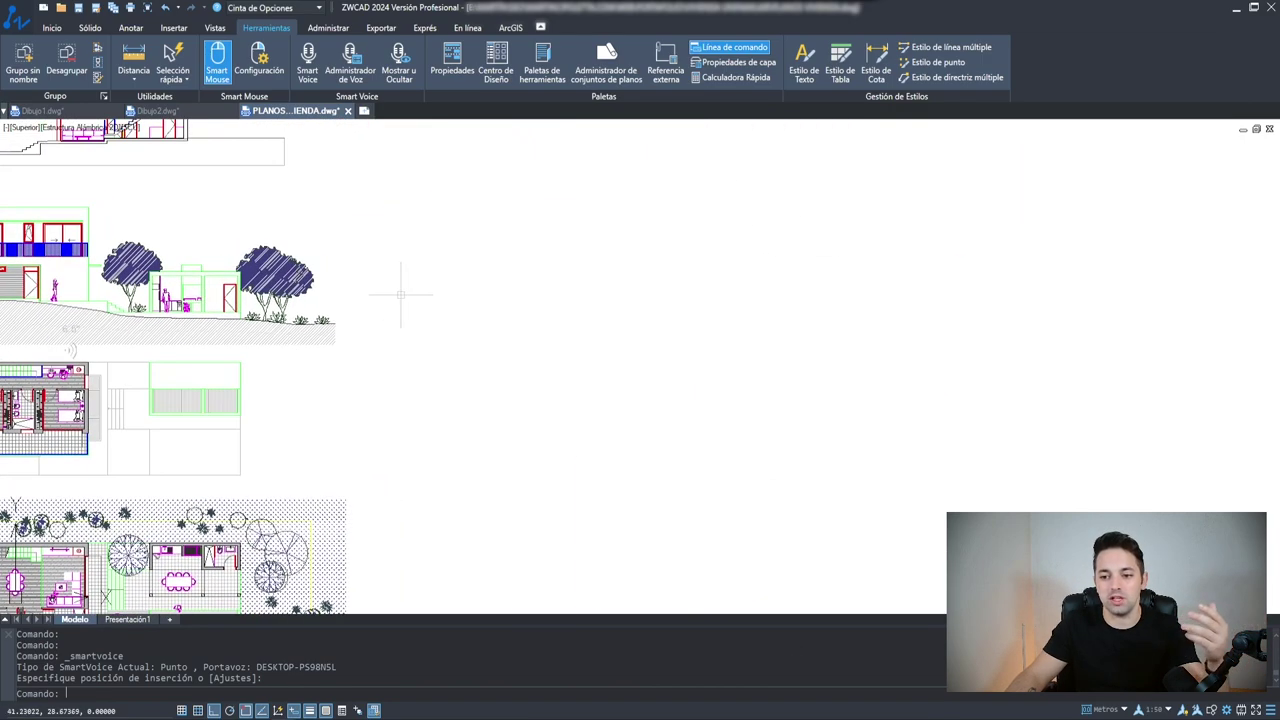
scroll(517, 277, down, 3)
middle_drag(517, 277, 567, 292)
middle_drag(436, 212, 468, 218)
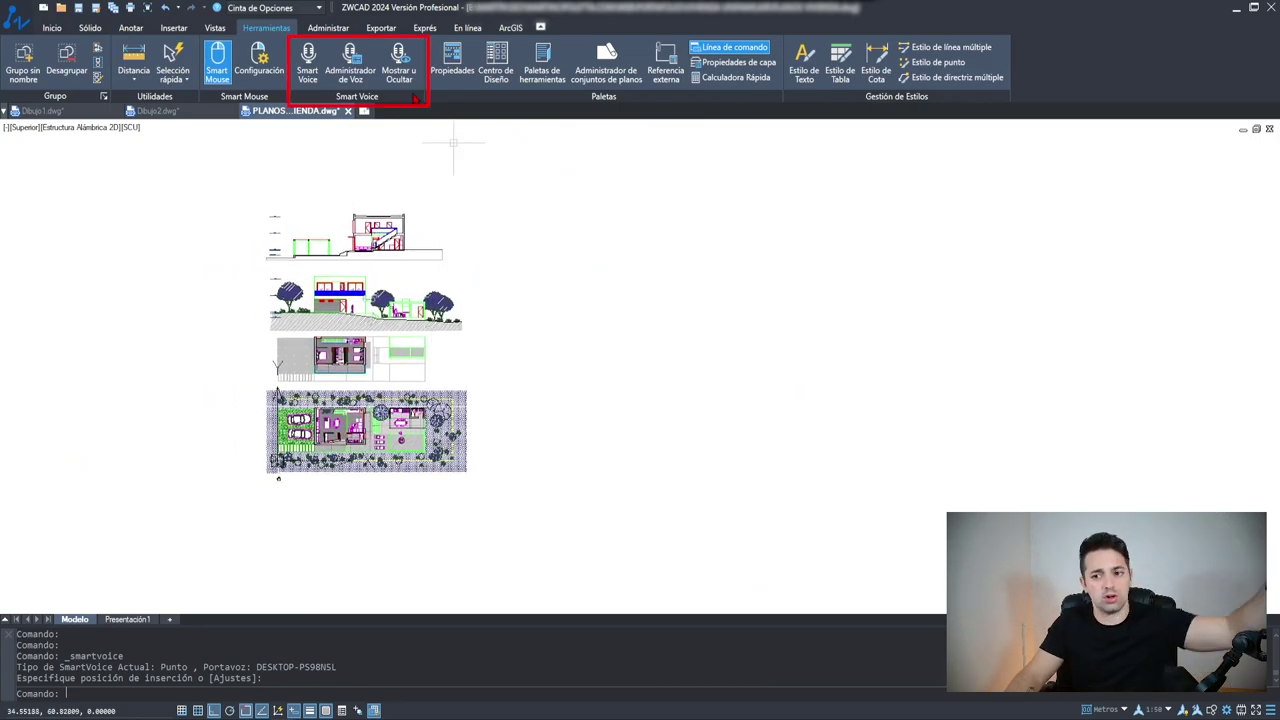
click(344, 70)
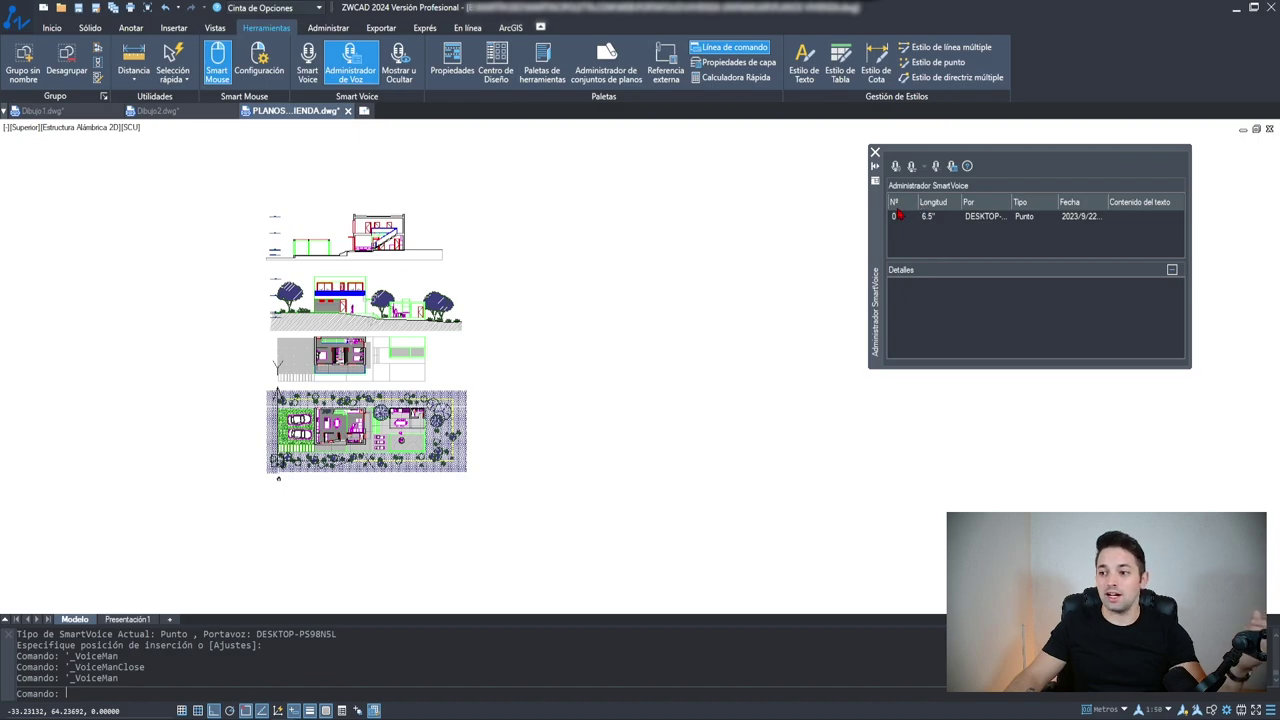
click(898, 216)
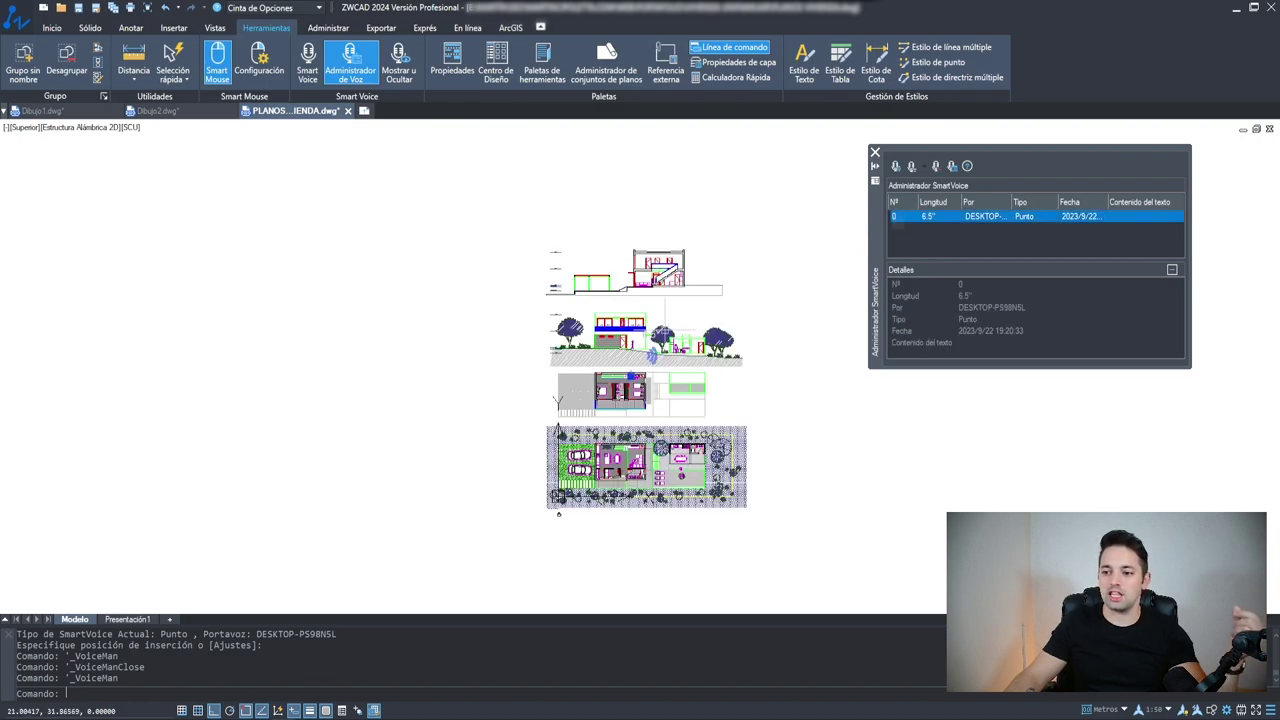
scroll(840, 320, up, 5)
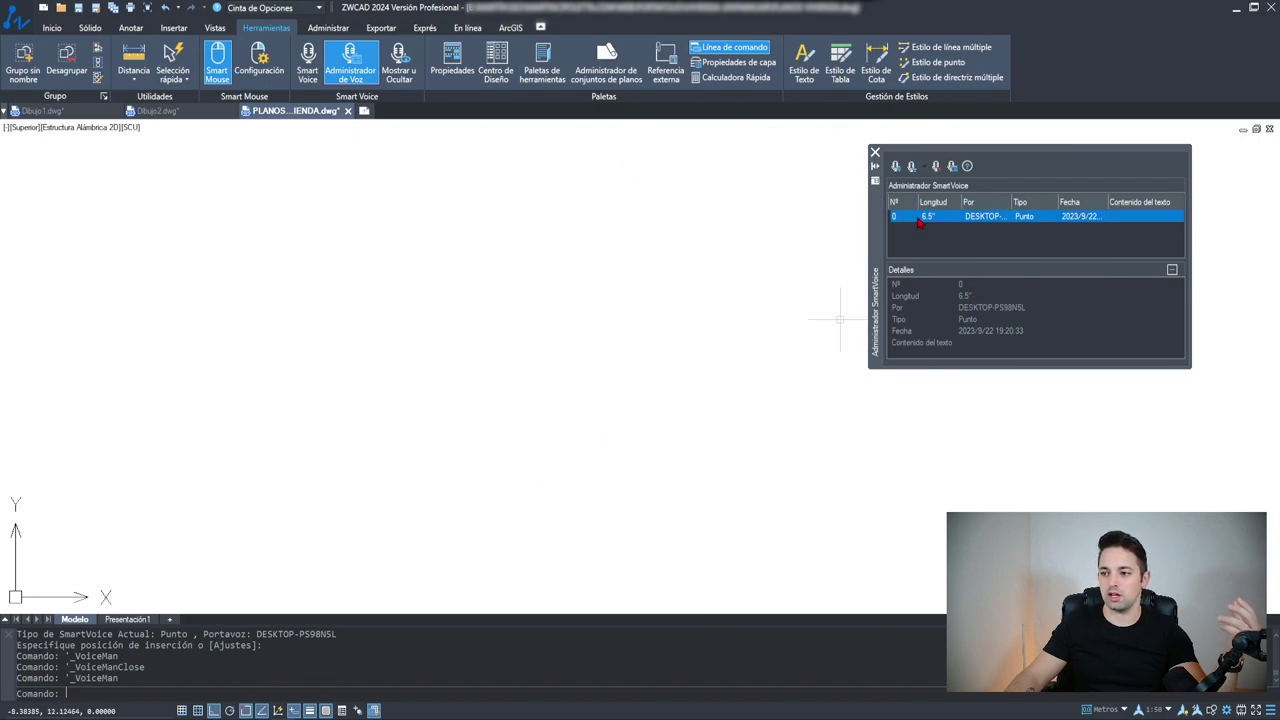
double_click(906, 218)
double_click(900, 217)
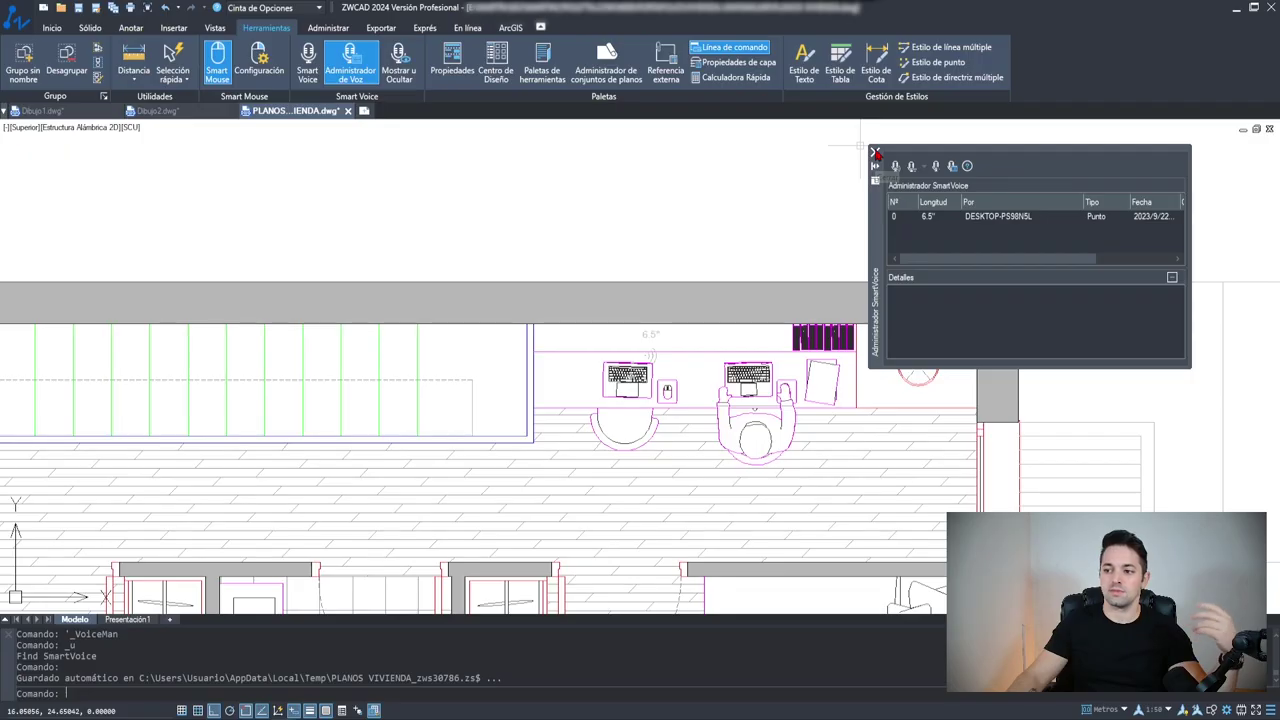
click(350, 62)
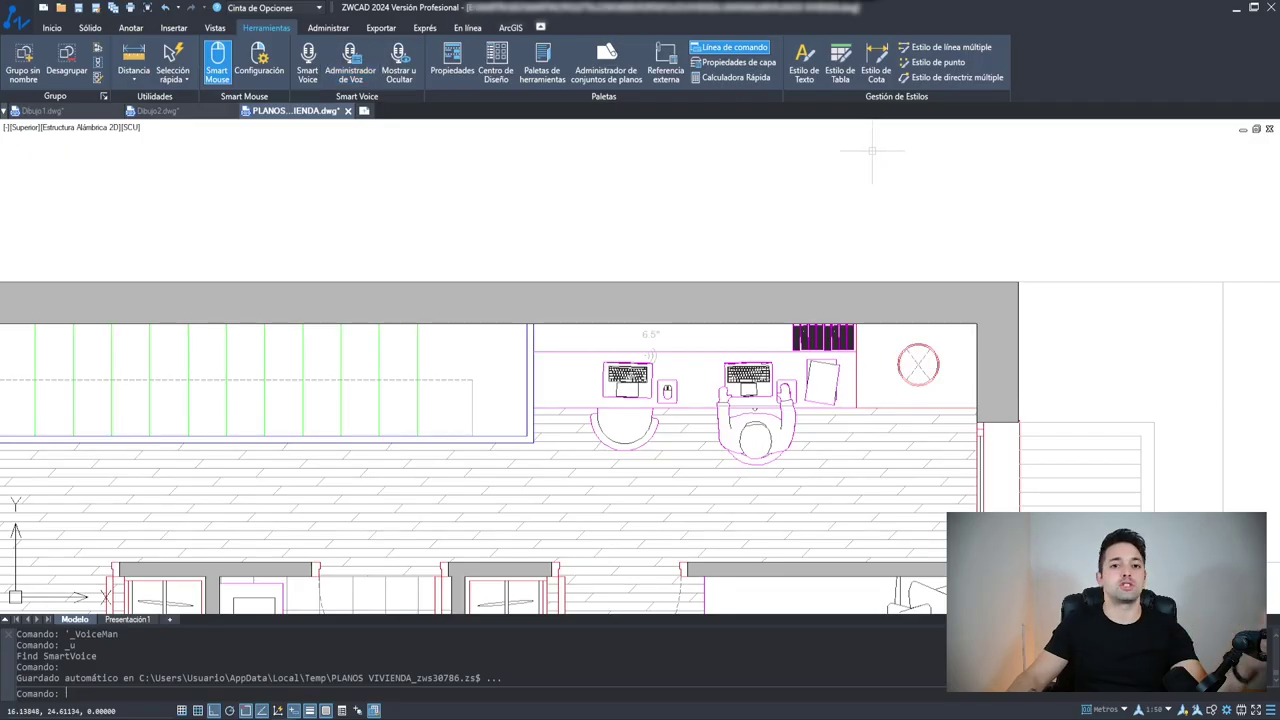
click(400, 65)
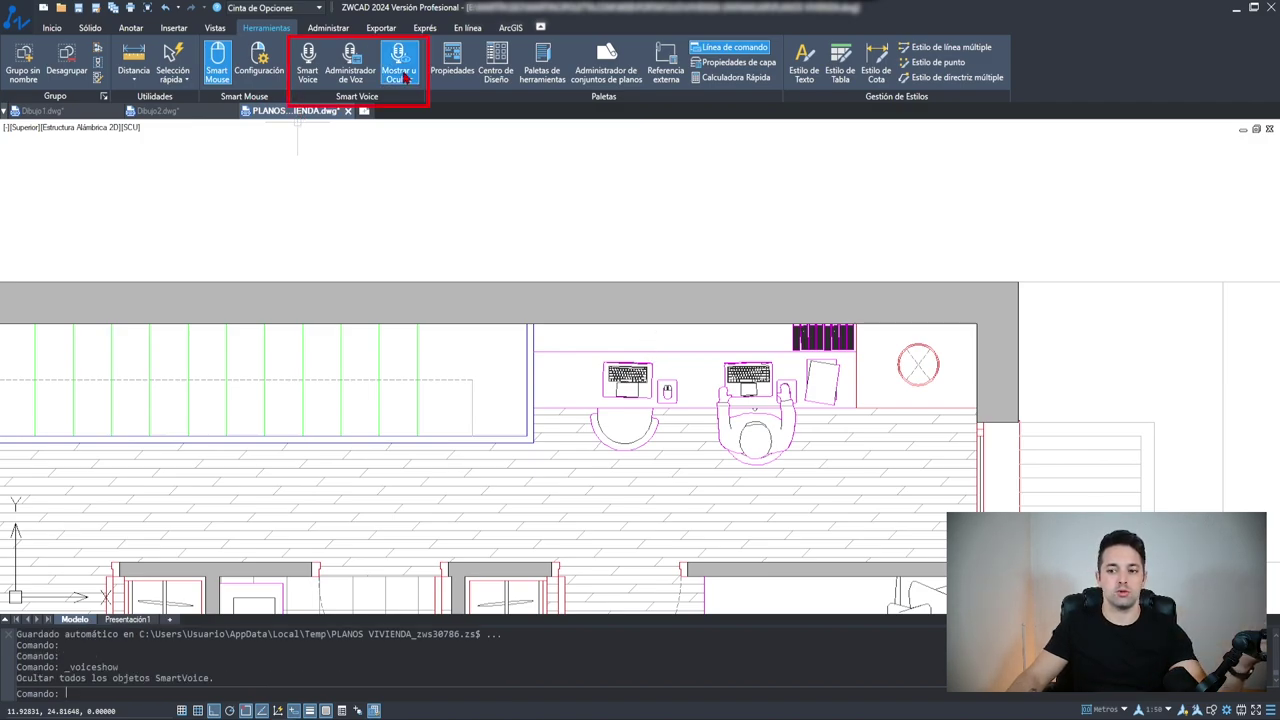
click(400, 65)
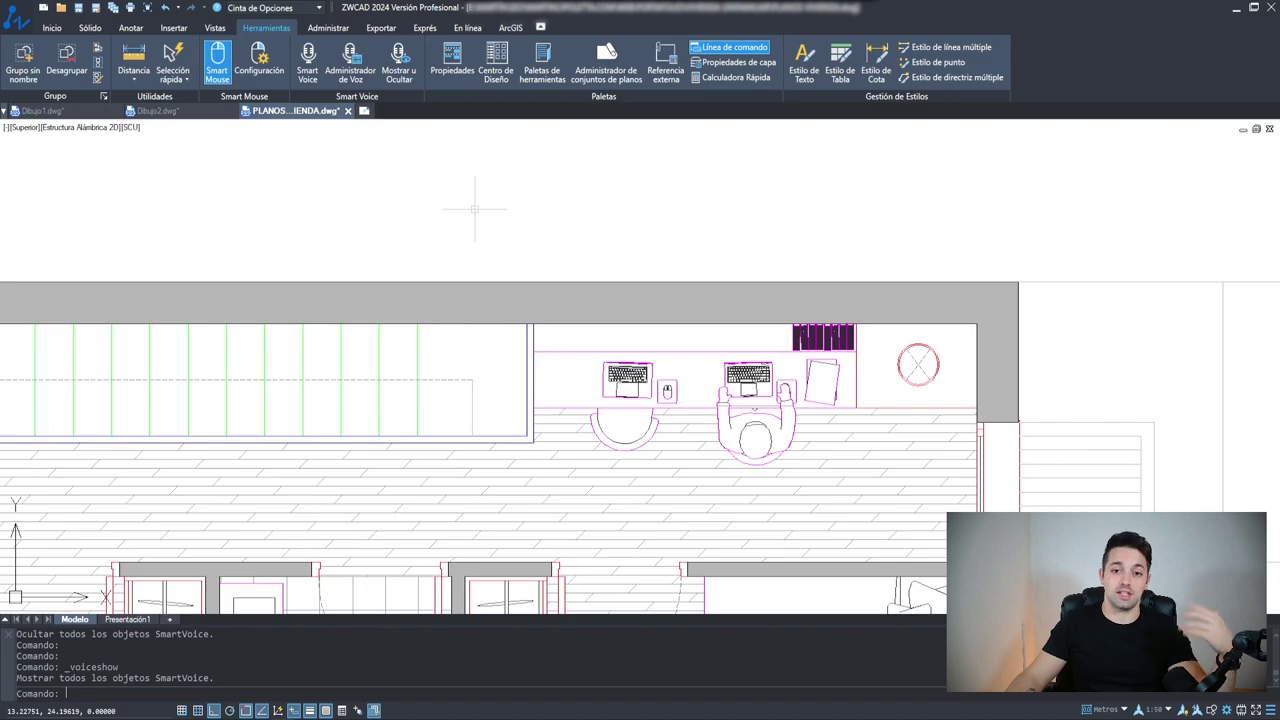
scroll(475, 209, down, 3)
scroll(472, 180, down, 2)
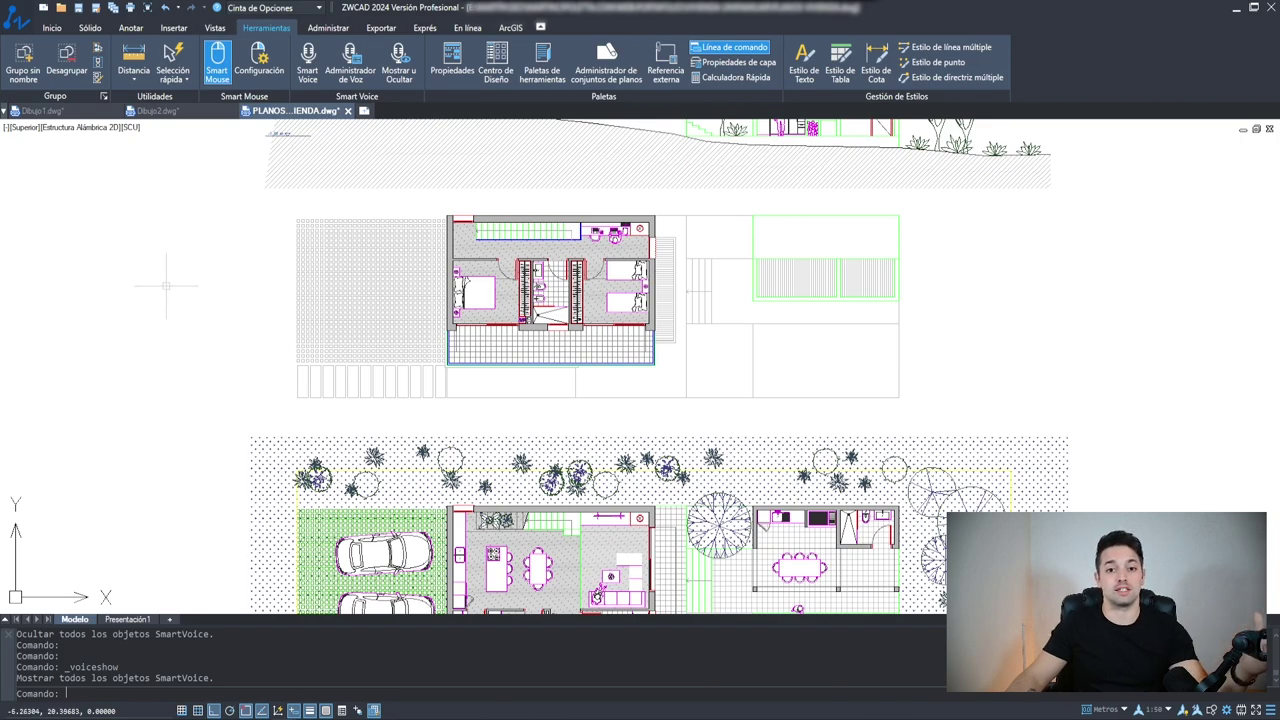
middle_drag(273, 440, 255, 228)
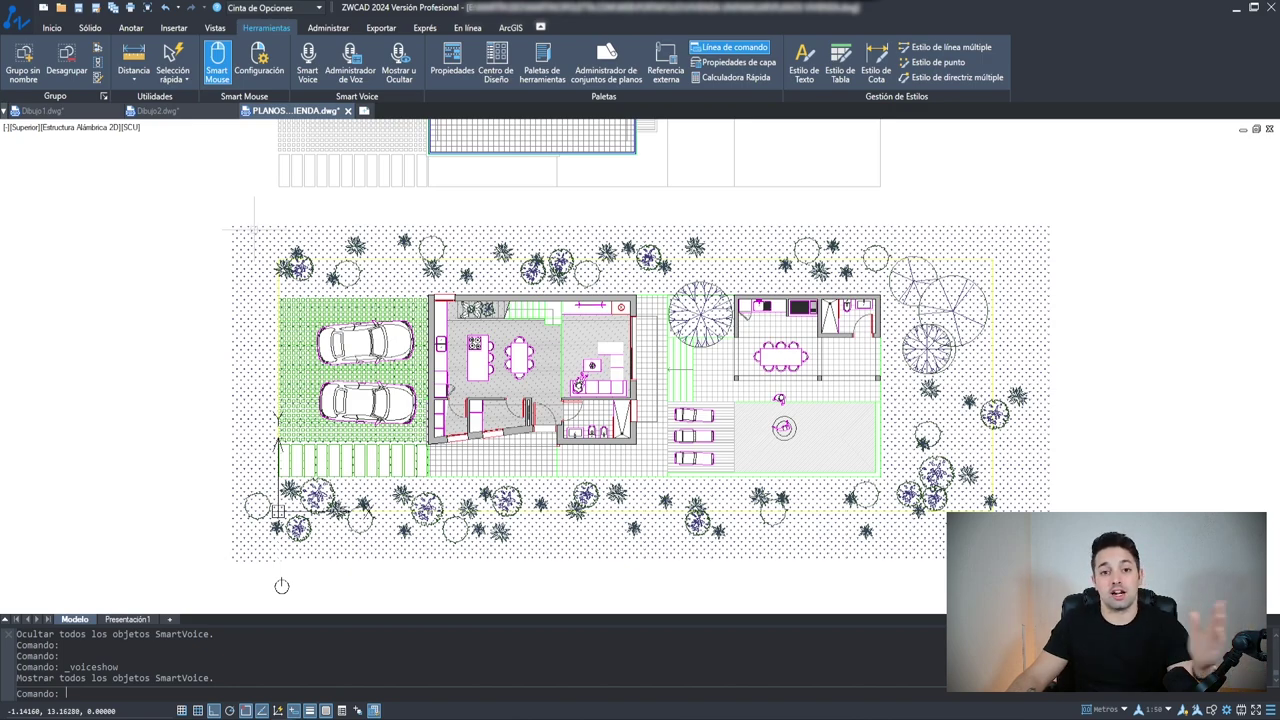
Start enhanced coordinate dimensioning and pick the building's lower-left corner
click(425, 28)
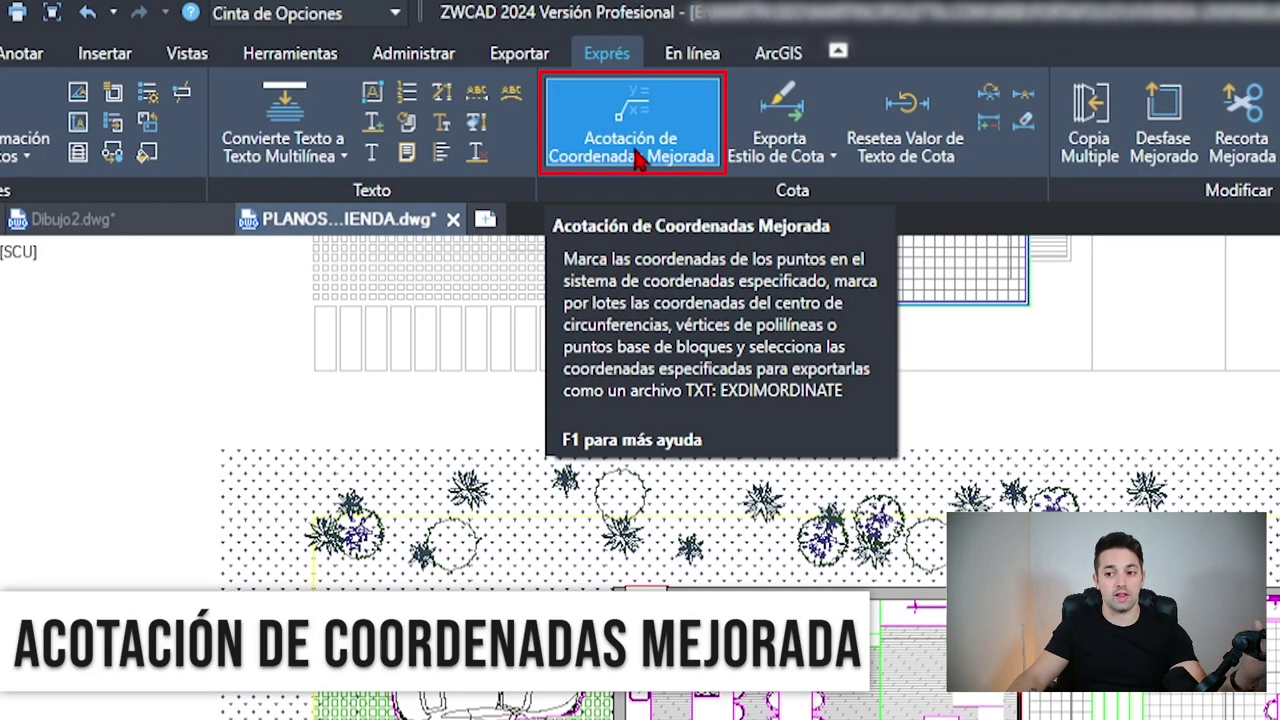
click(636, 160)
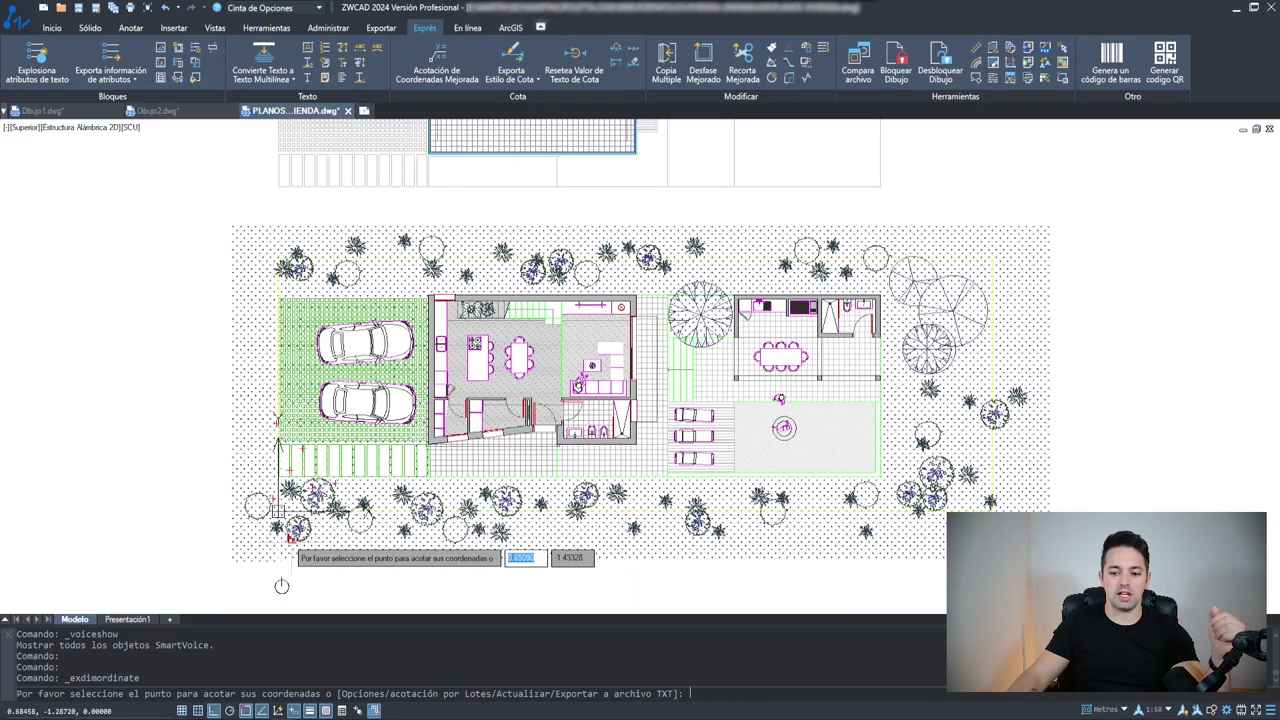
scroll(278, 510, up, 3)
scroll(257, 428, up, 1)
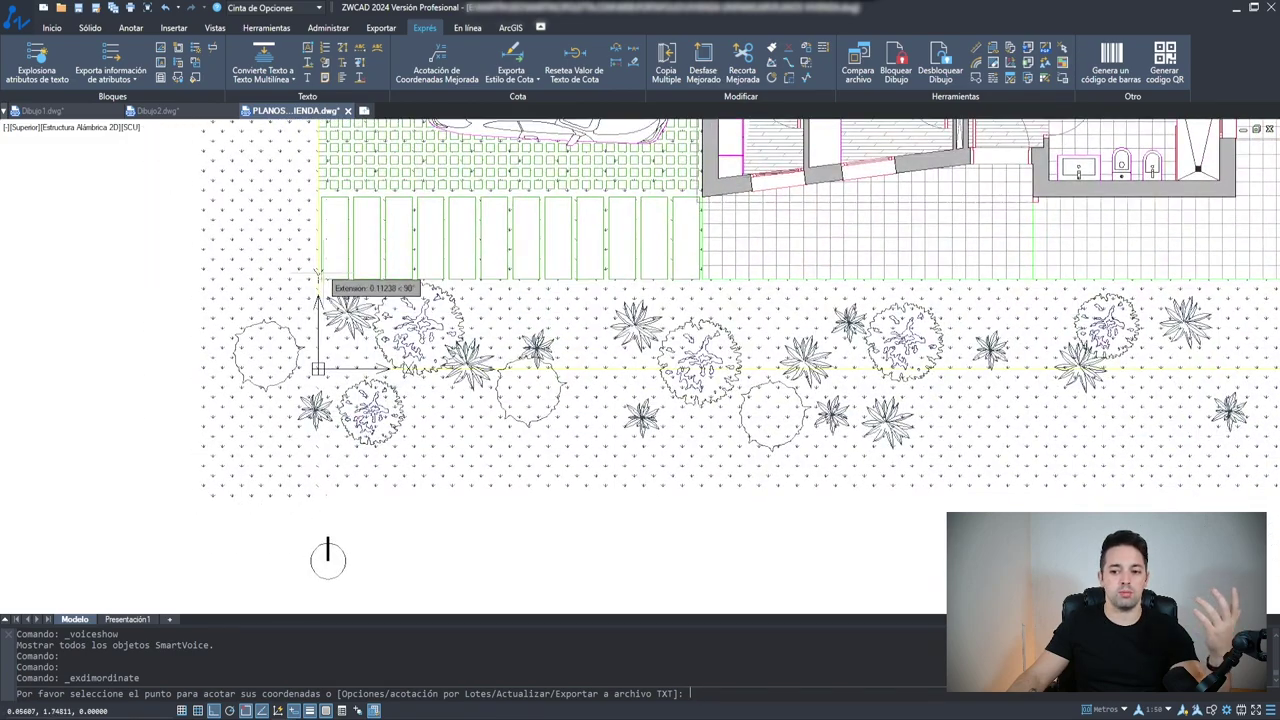
scroll(319, 272, up, 3)
middle_drag(360, 250, 360, 490)
middle_drag(945, 336, 642, 386)
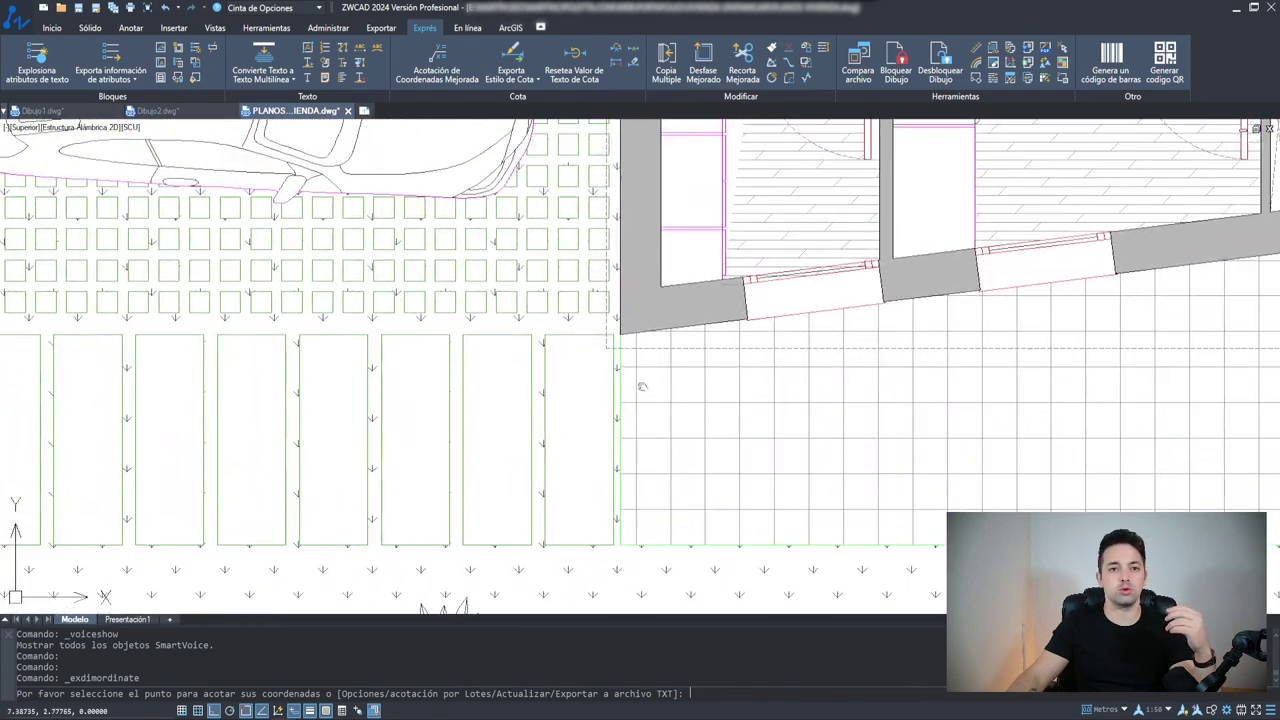
scroll(642, 386, up, 1)
scroll(636, 300, down, 1)
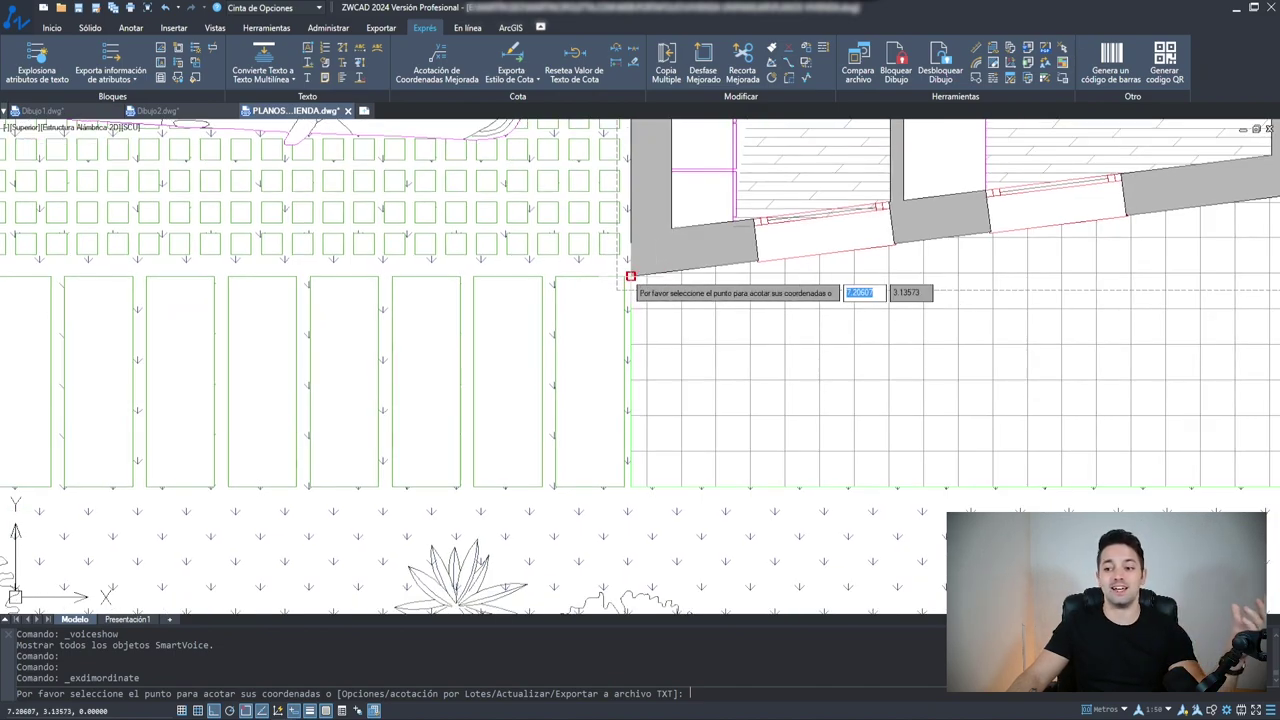
click(630, 276)
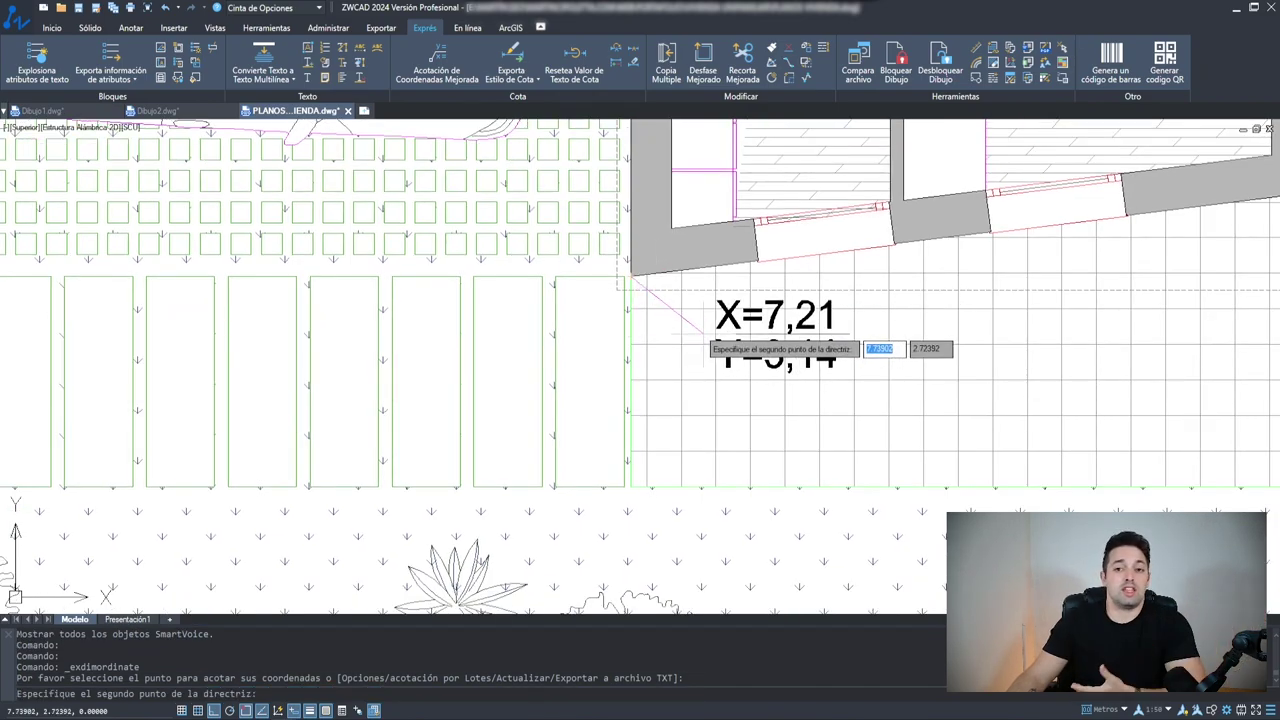
Cancel the pending leader and open the enhanced coordinate dimension settings with O
scroll(700, 335, down, 5)
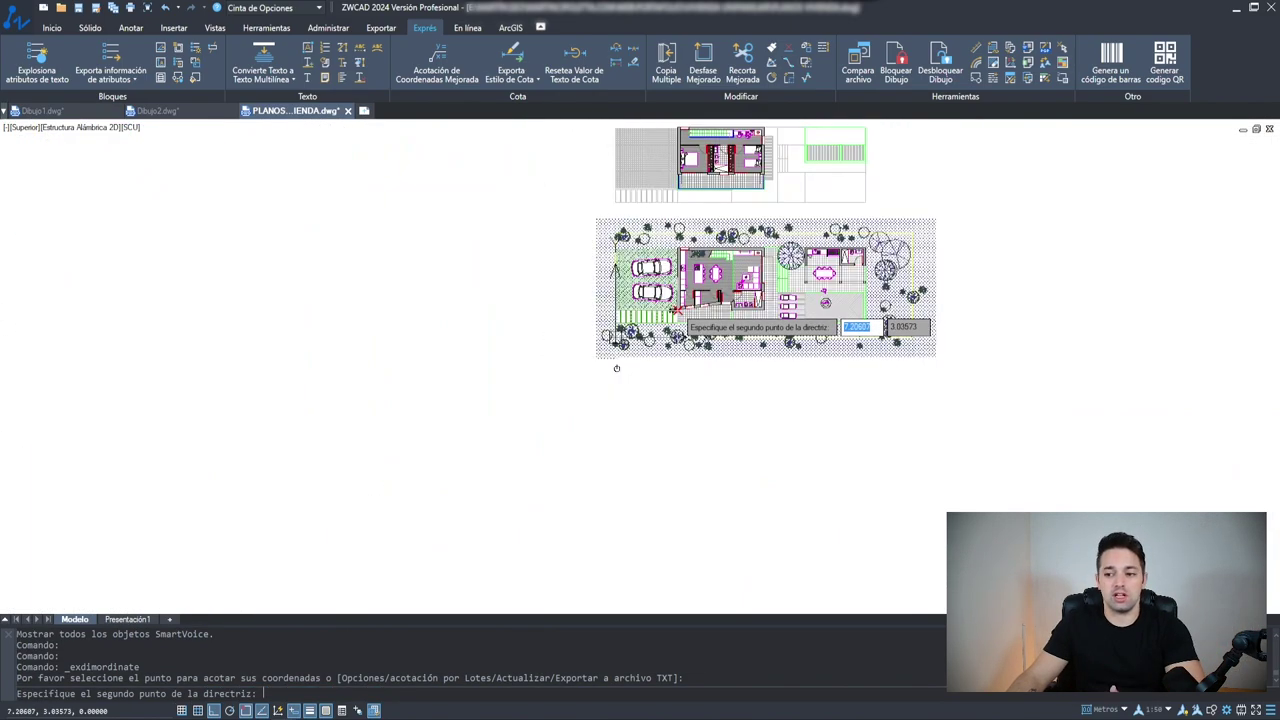
scroll(633, 302, up, 2)
scroll(631, 303, up, 3)
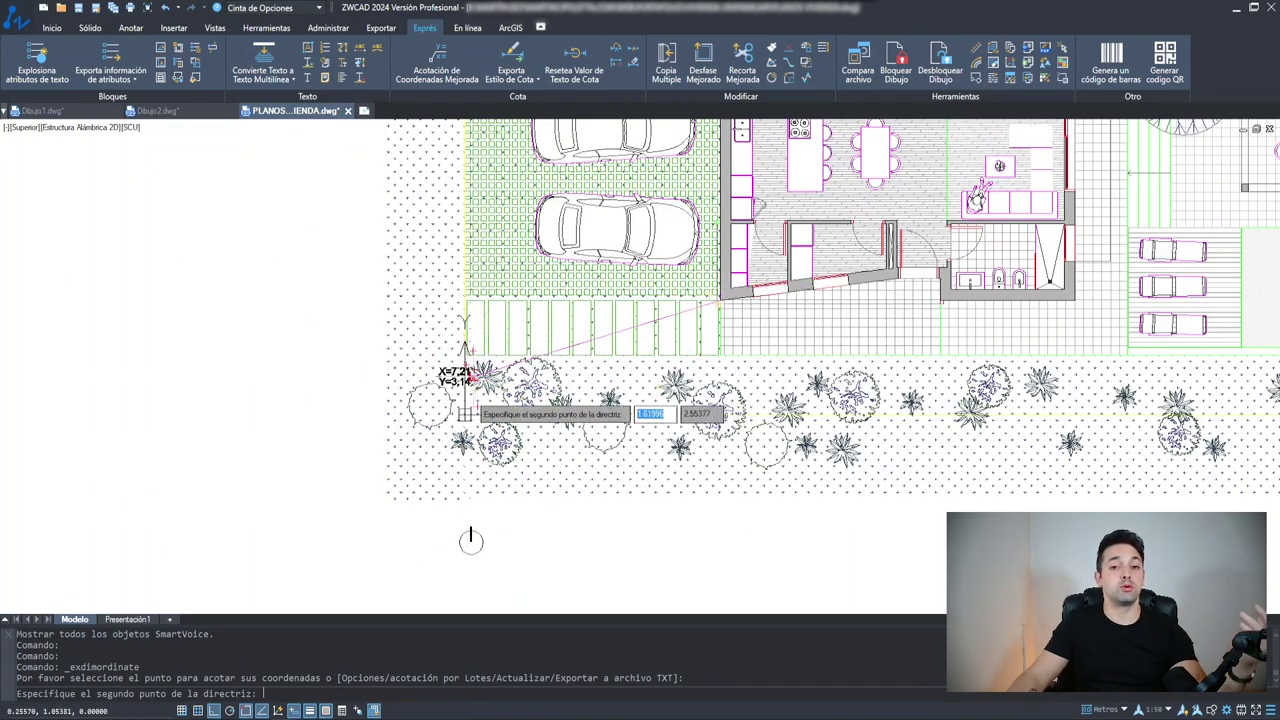
scroll(620, 303, up, 4)
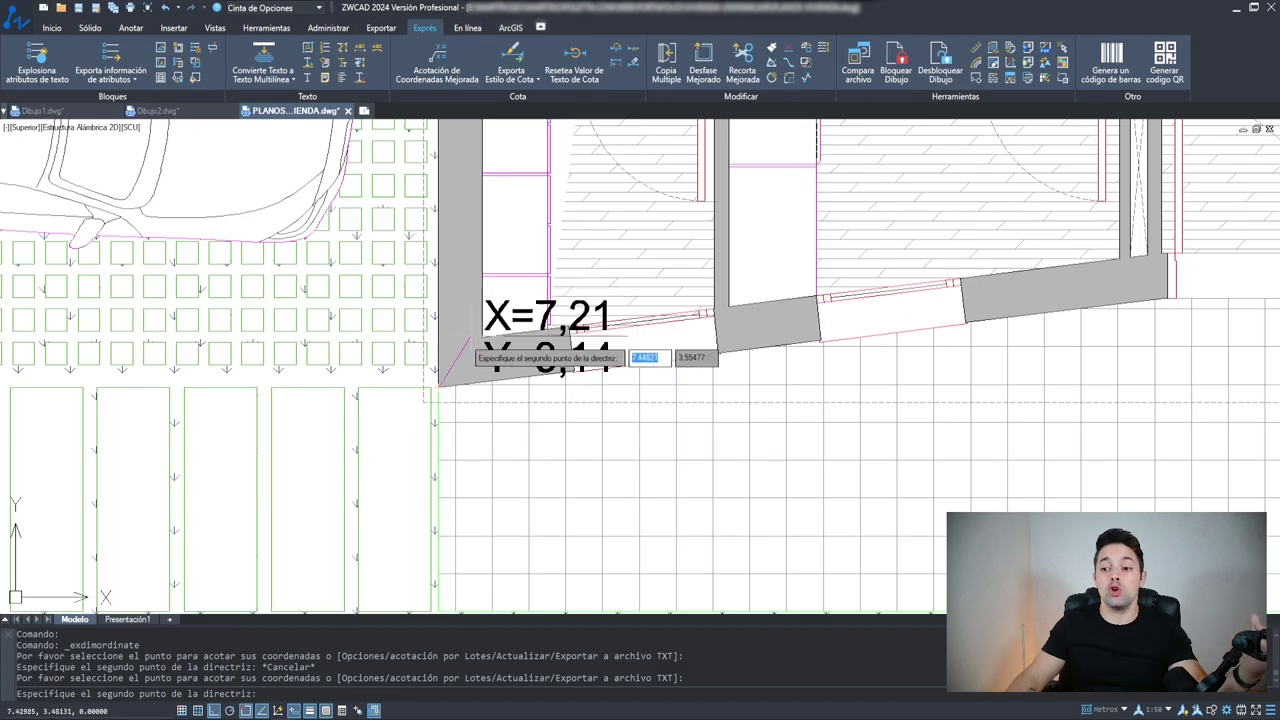
key(Escape)
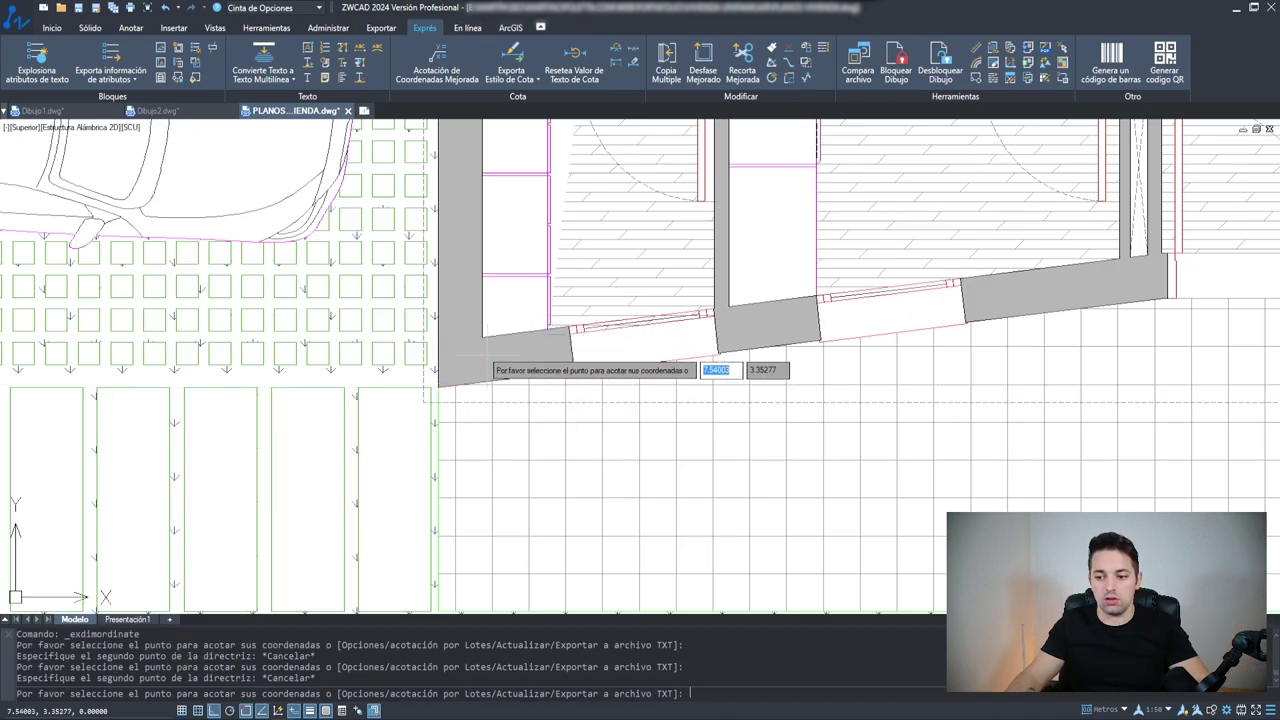
text(0)
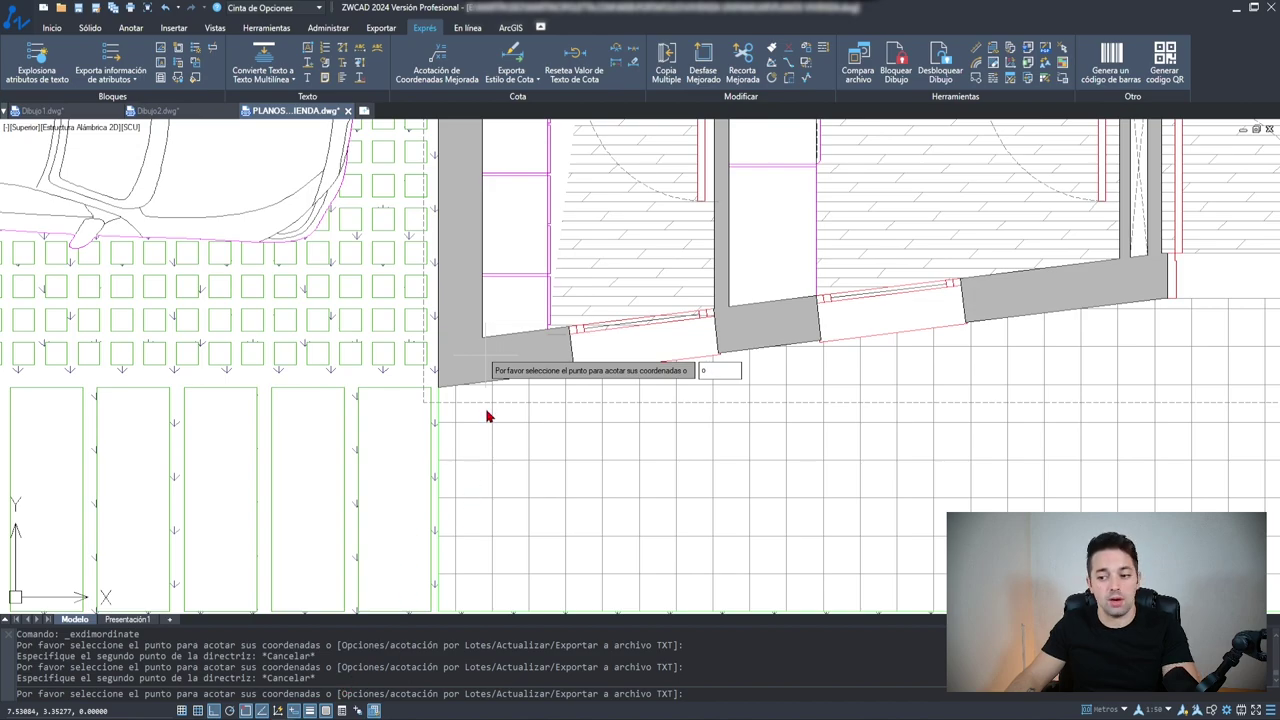
key(Return)
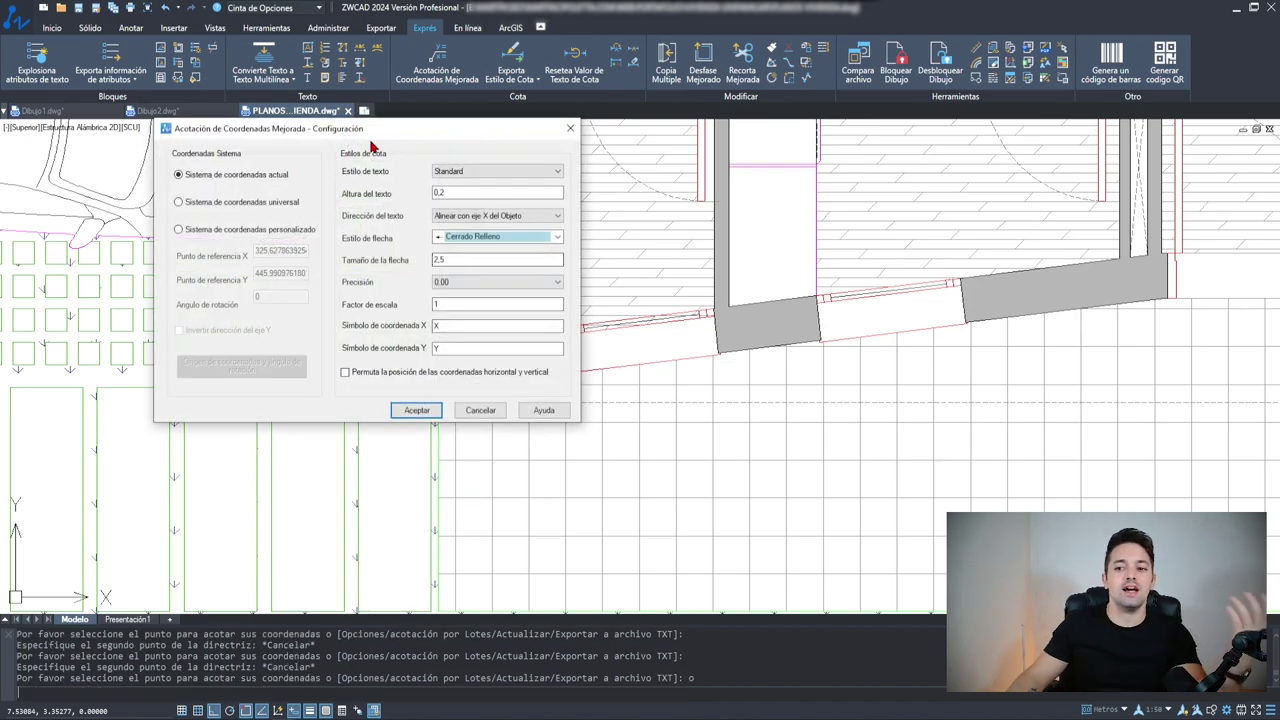
Keep Standard as the label text style in the coordinate dimension settings
drag(370, 141, 556, 167)
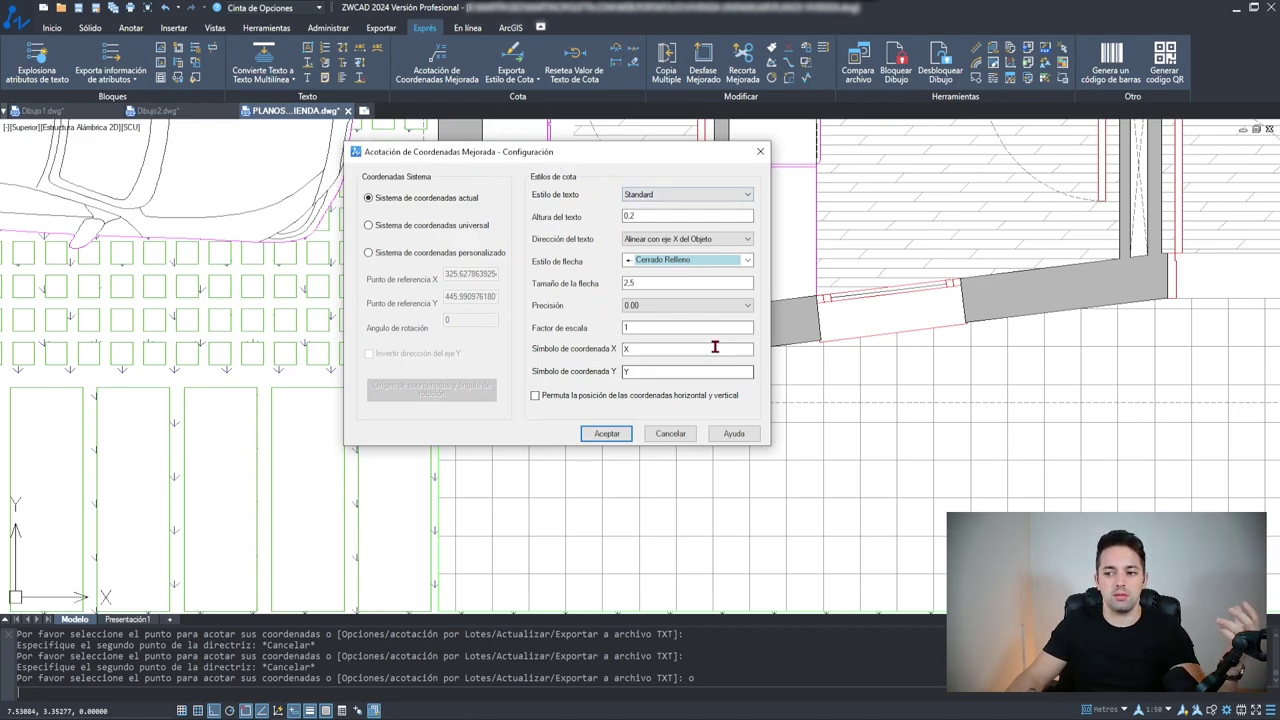
click(695, 195)
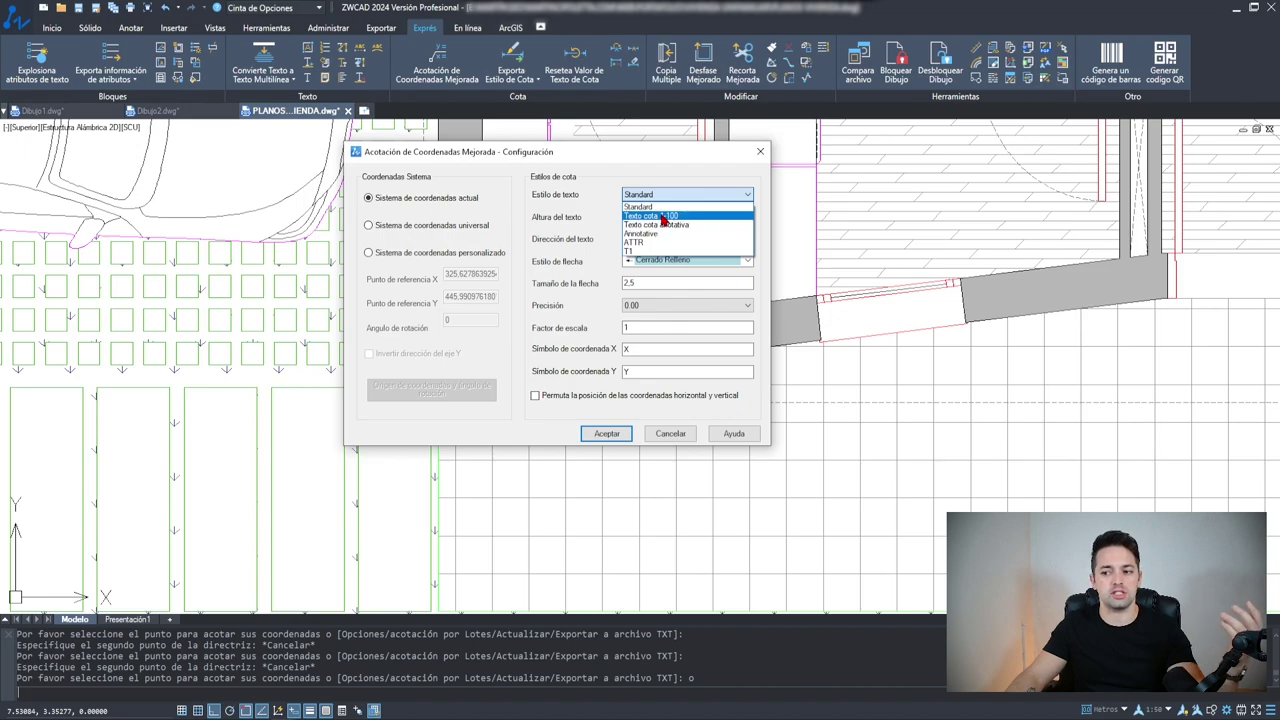
click(663, 205)
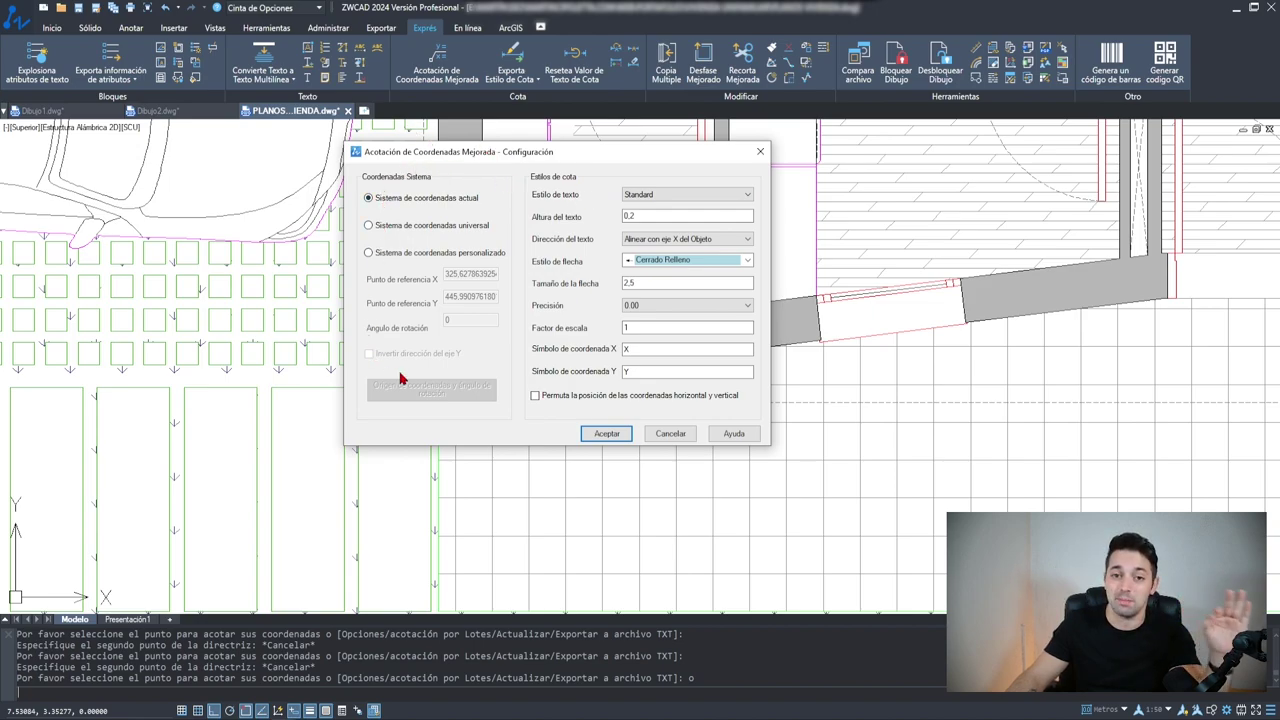
Use a custom coordinate system with origin at the lower-left wall corner, azimuth 0, Y uninverted
click(377, 256)
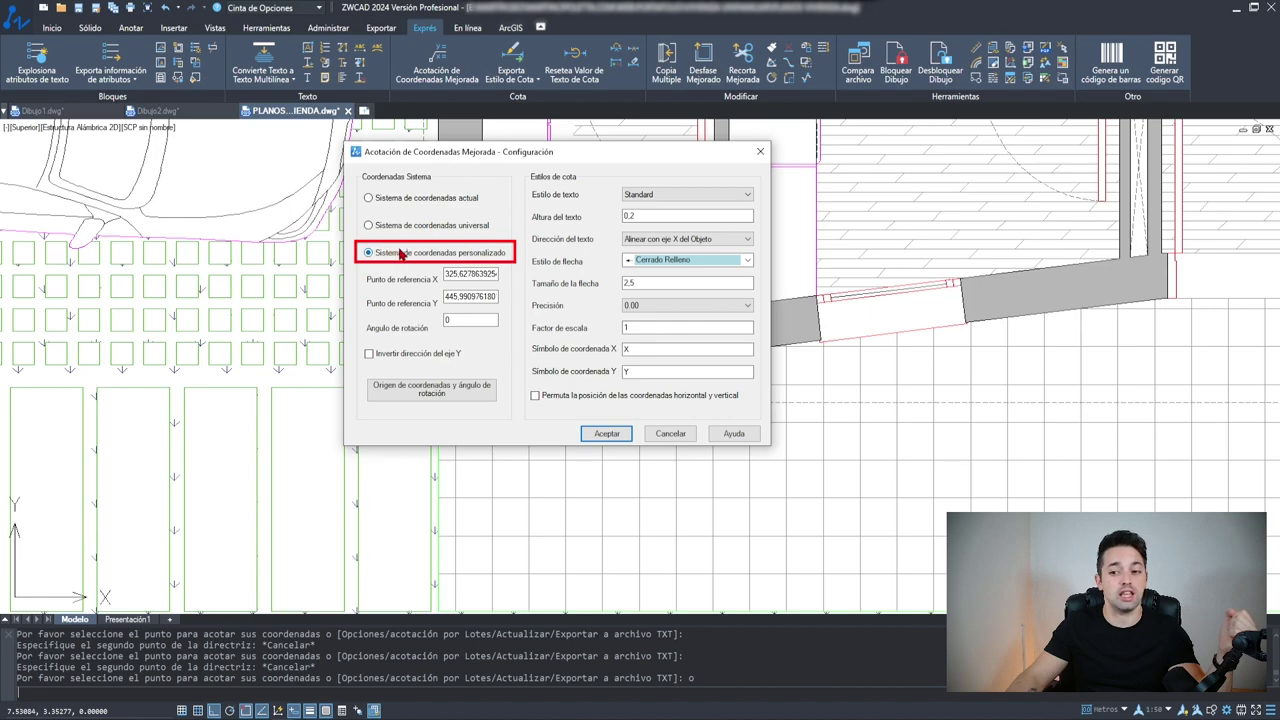
click(408, 394)
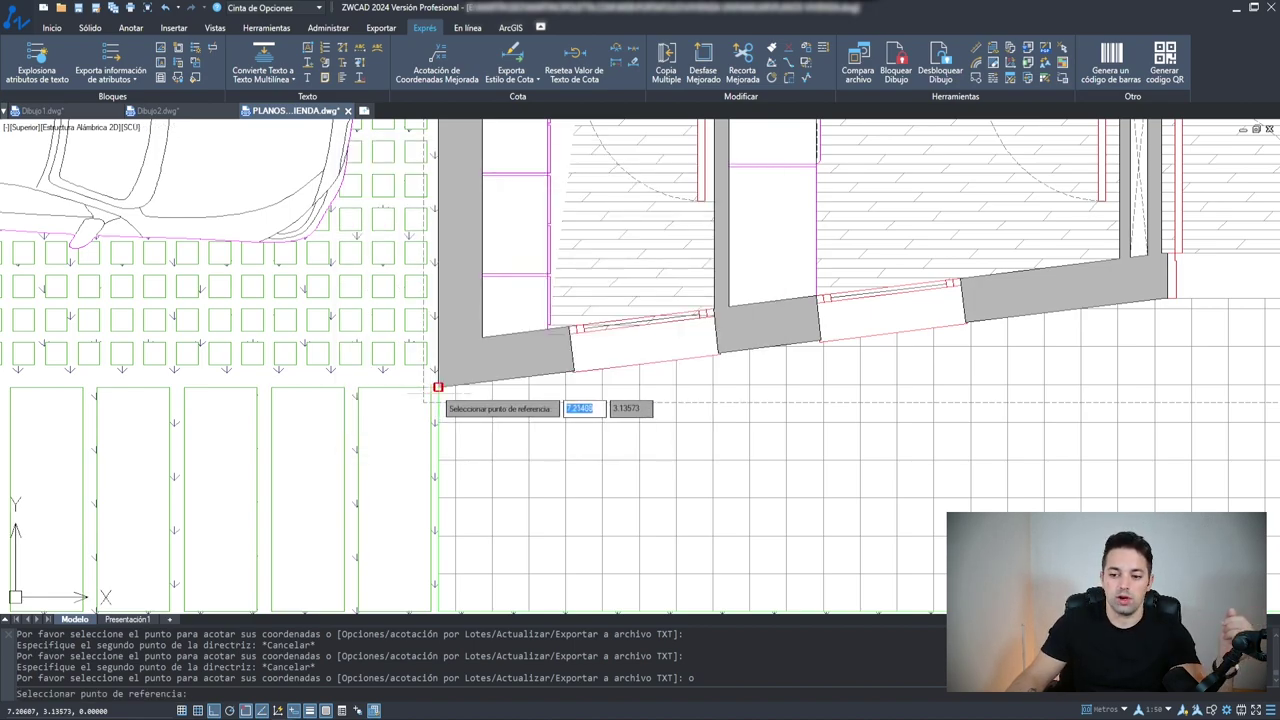
click(437, 387)
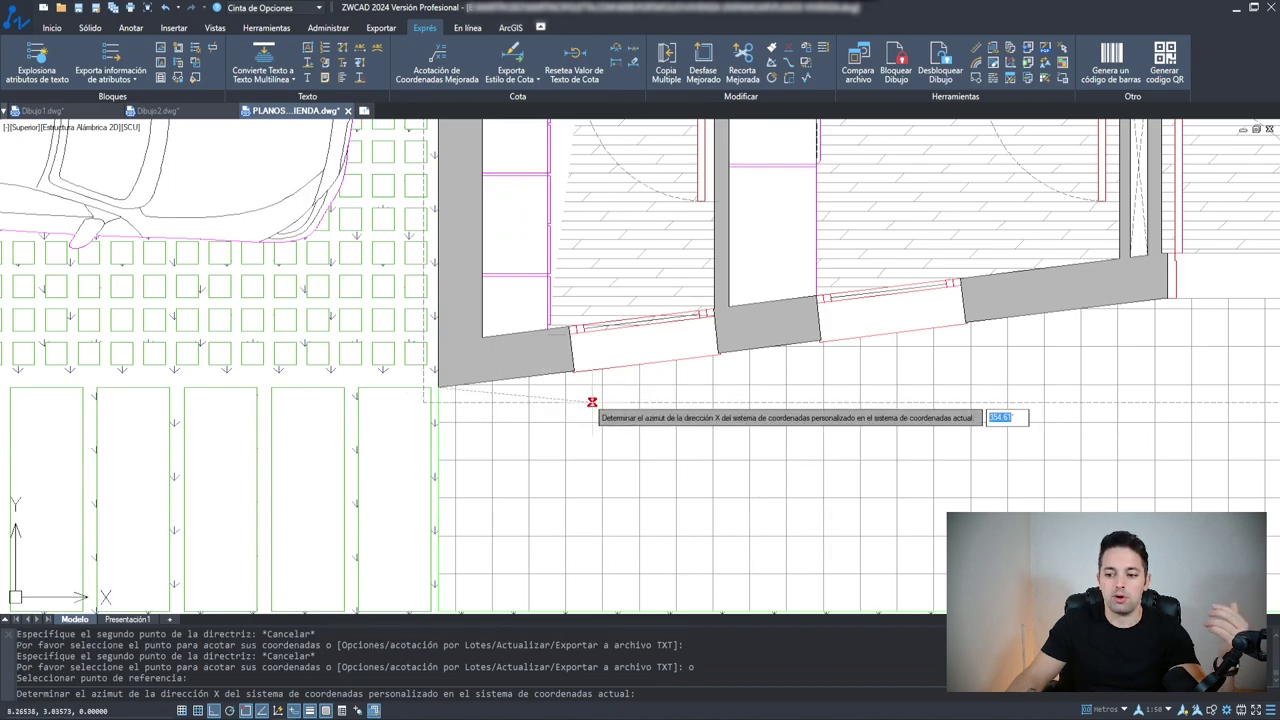
scroll(524, 434, up, 5)
key(Return)
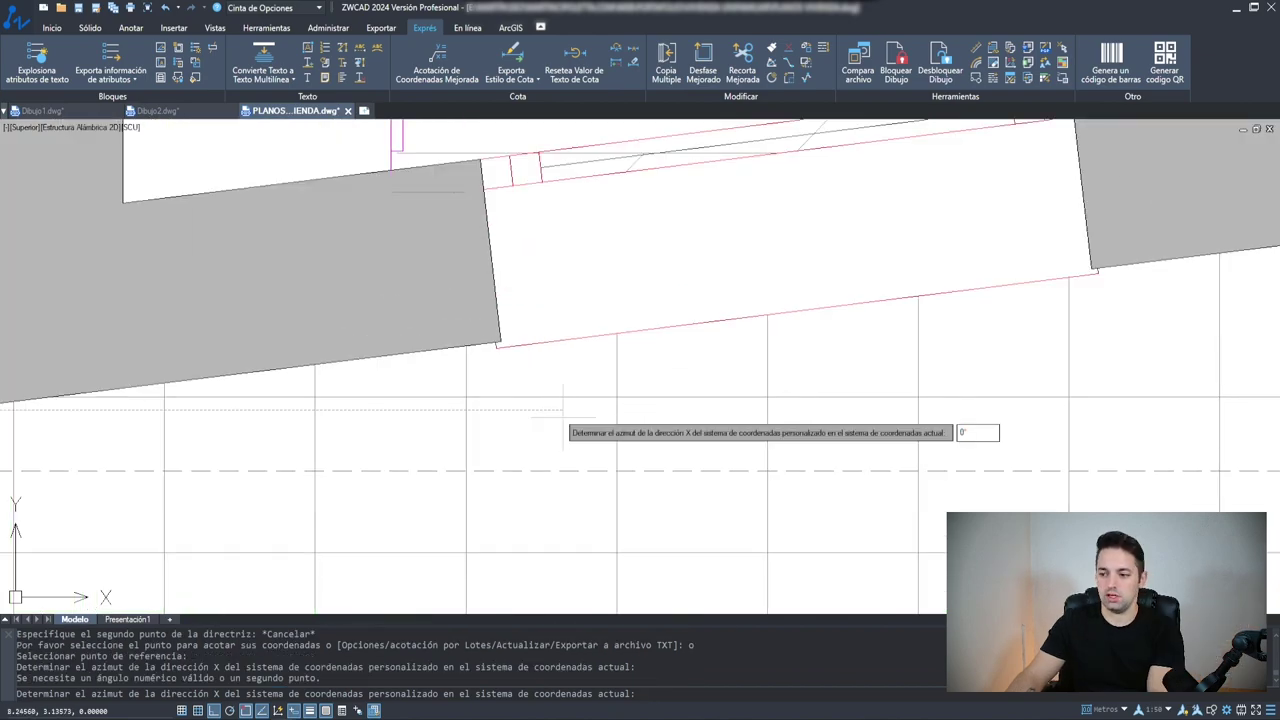
key(Return)
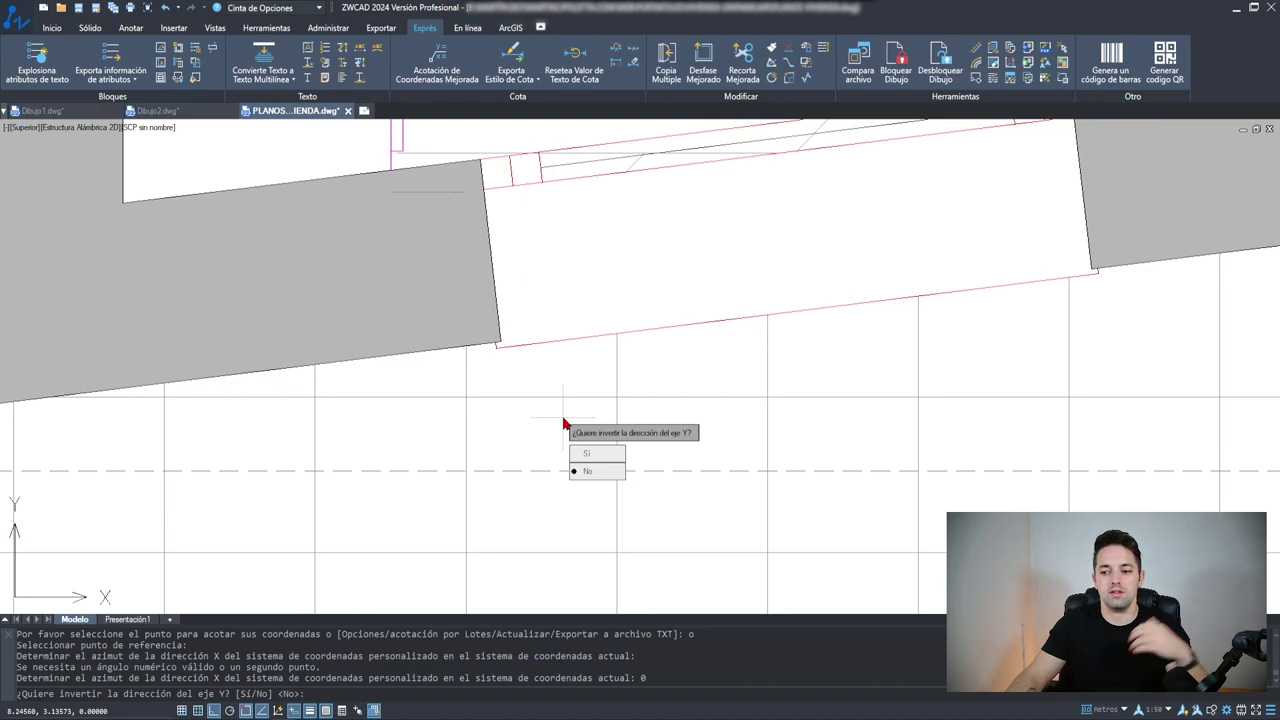
scroll(552, 428, down, 5)
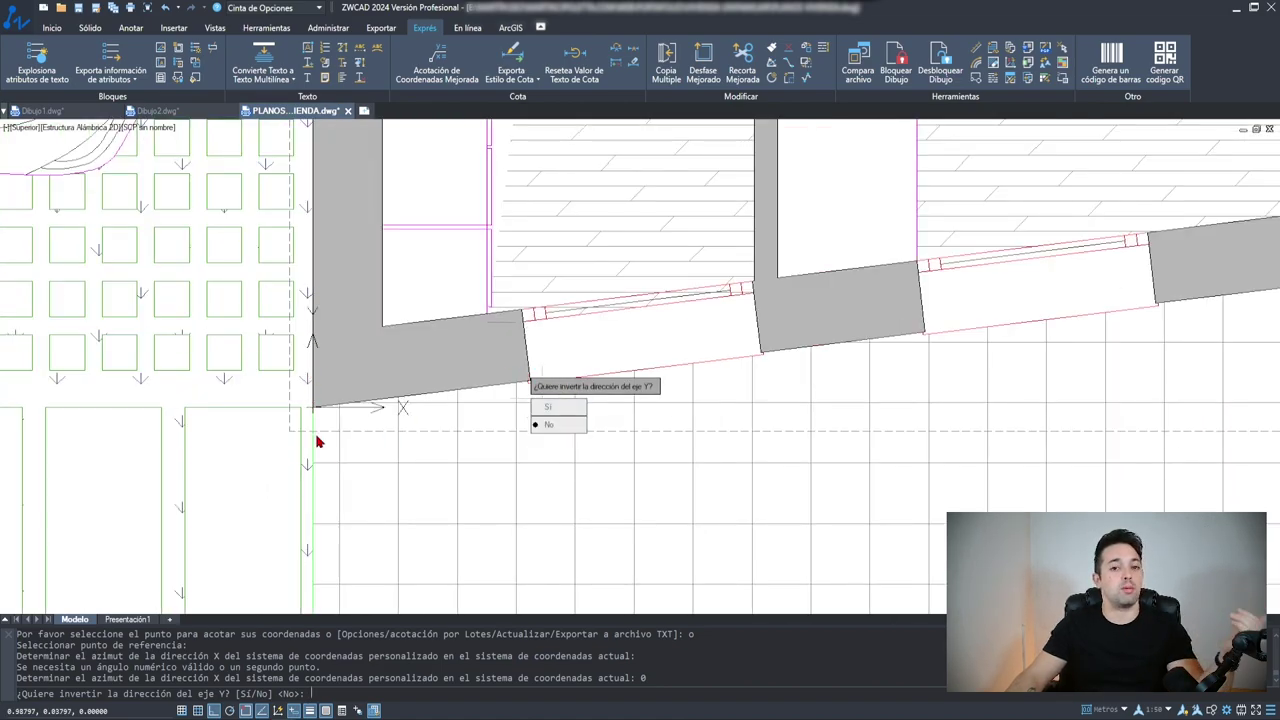
click(550, 425)
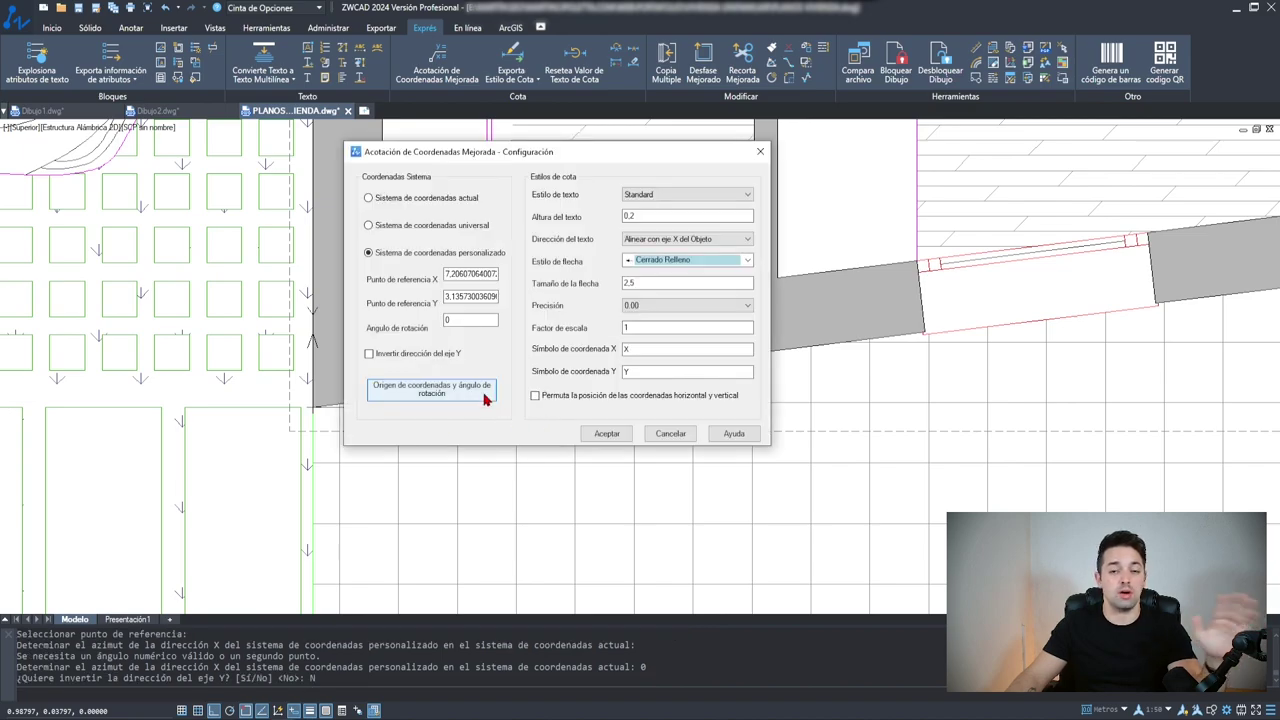
click(613, 434)
click(313, 406)
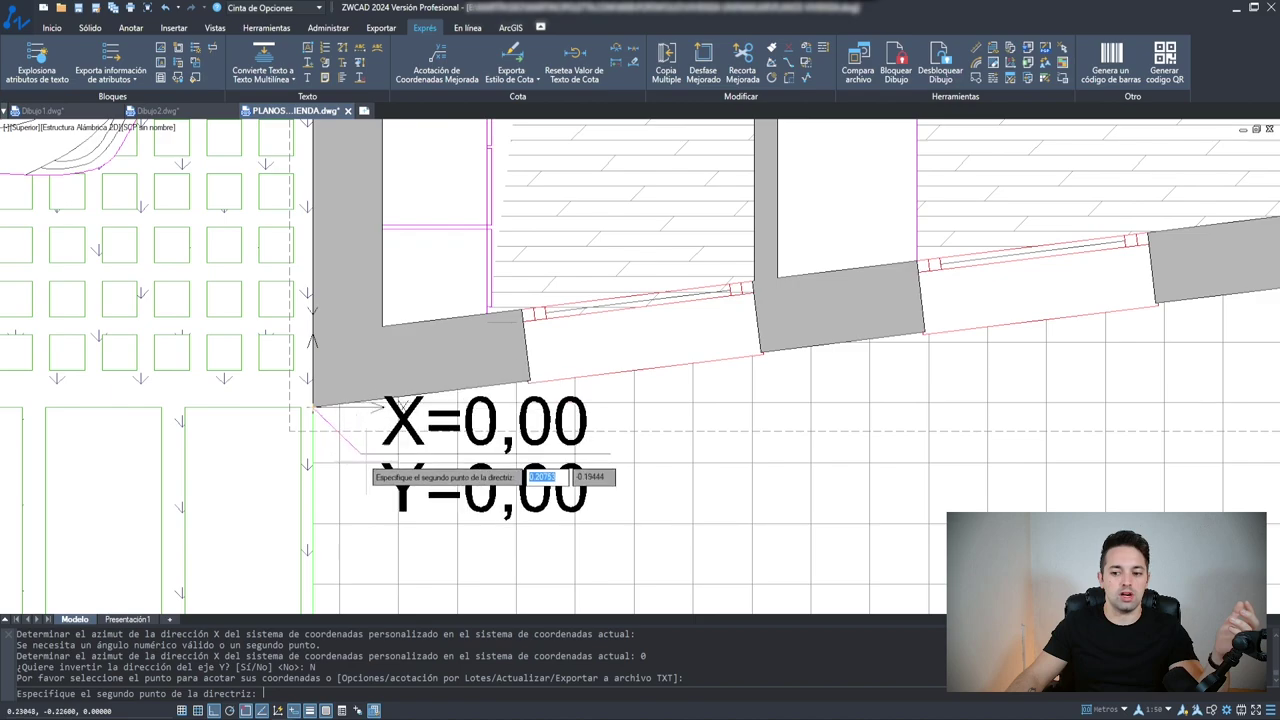
Label the wall corners X=0,00 Y=0,00, X=0,00 Y=7,00 and X=10,00 Y=7,00
click(400, 432)
scroll(540, 440, down, 3)
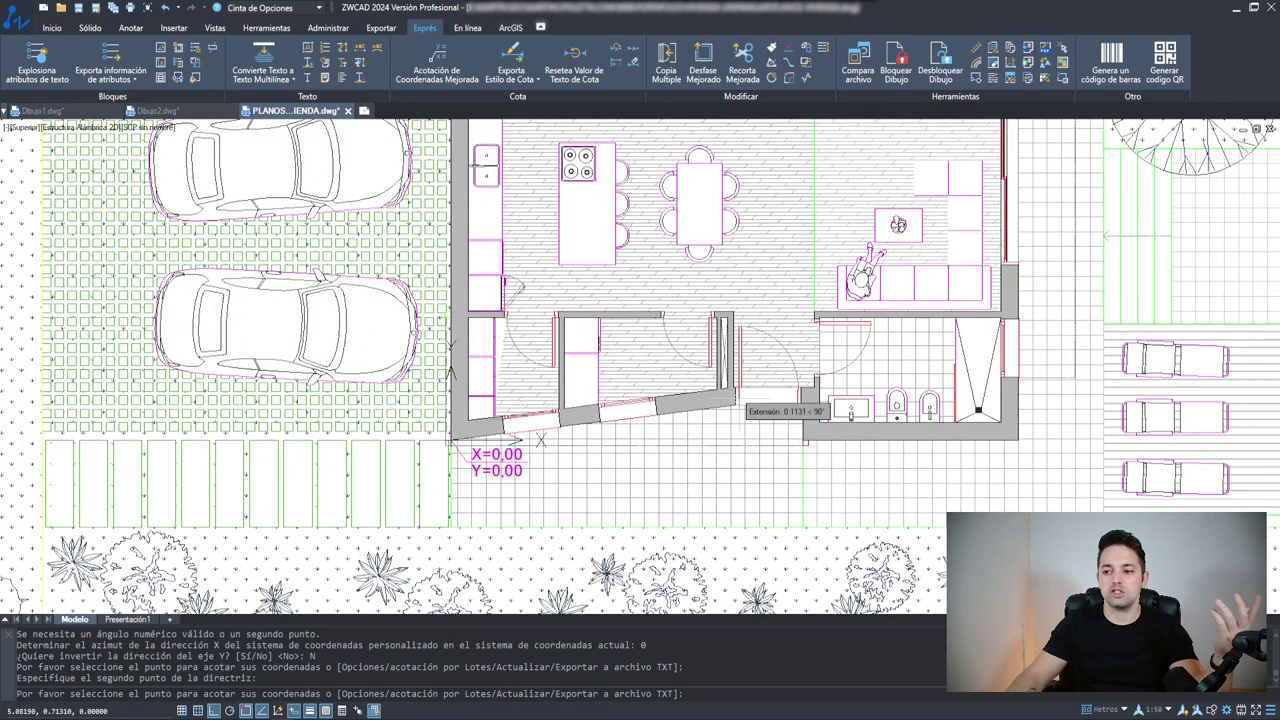
middle_drag(868, 141, 848, 308)
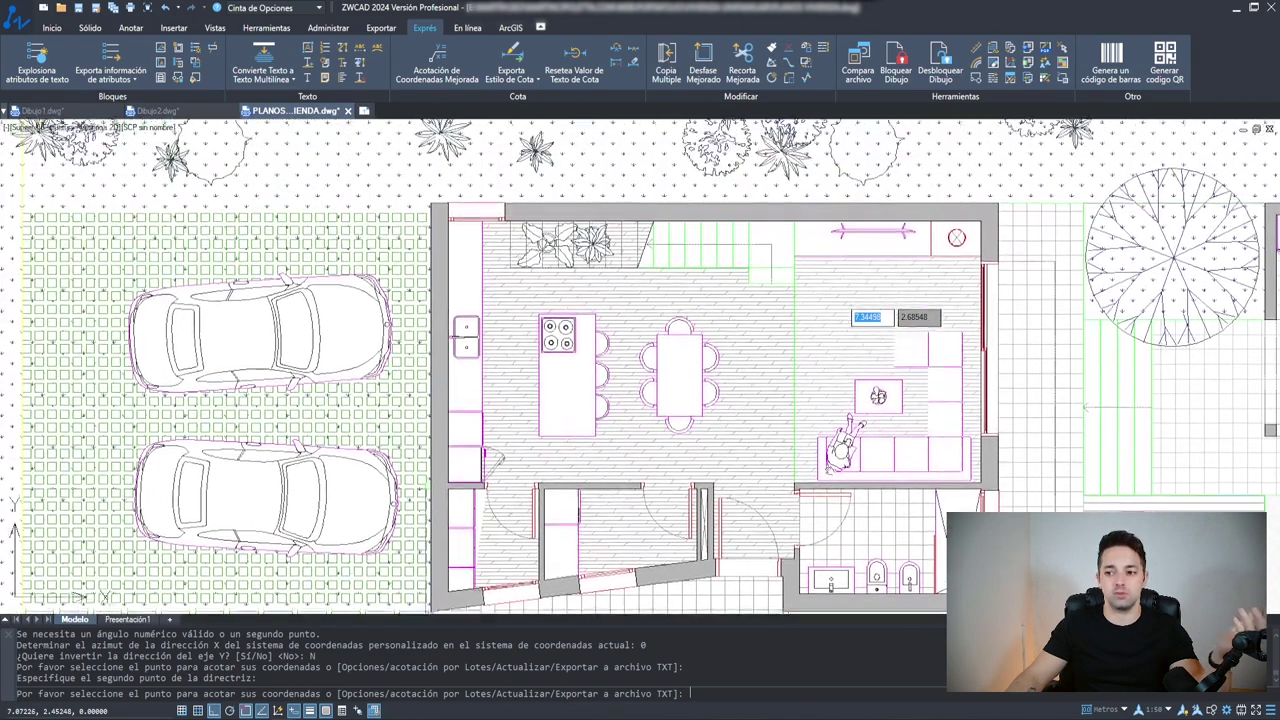
scroll(430, 215, up, 4)
click(427, 200)
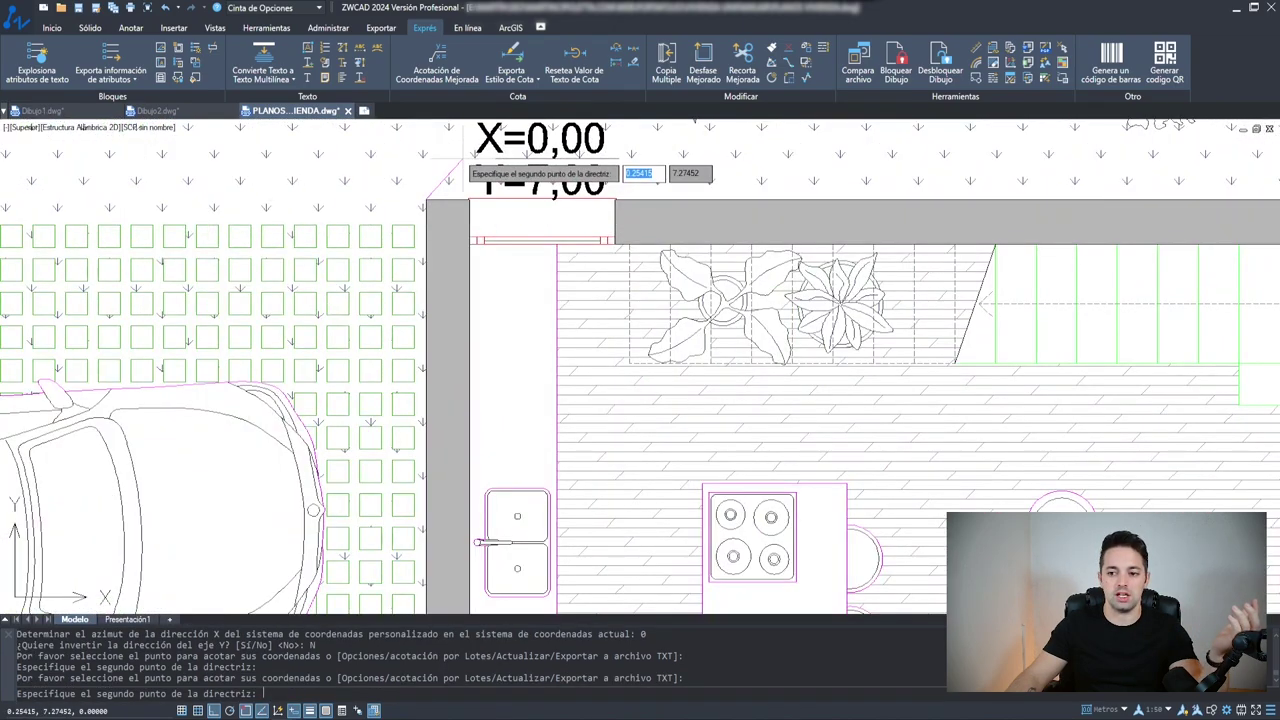
click(467, 168)
scroll(555, 480, down, 2)
click(791, 280)
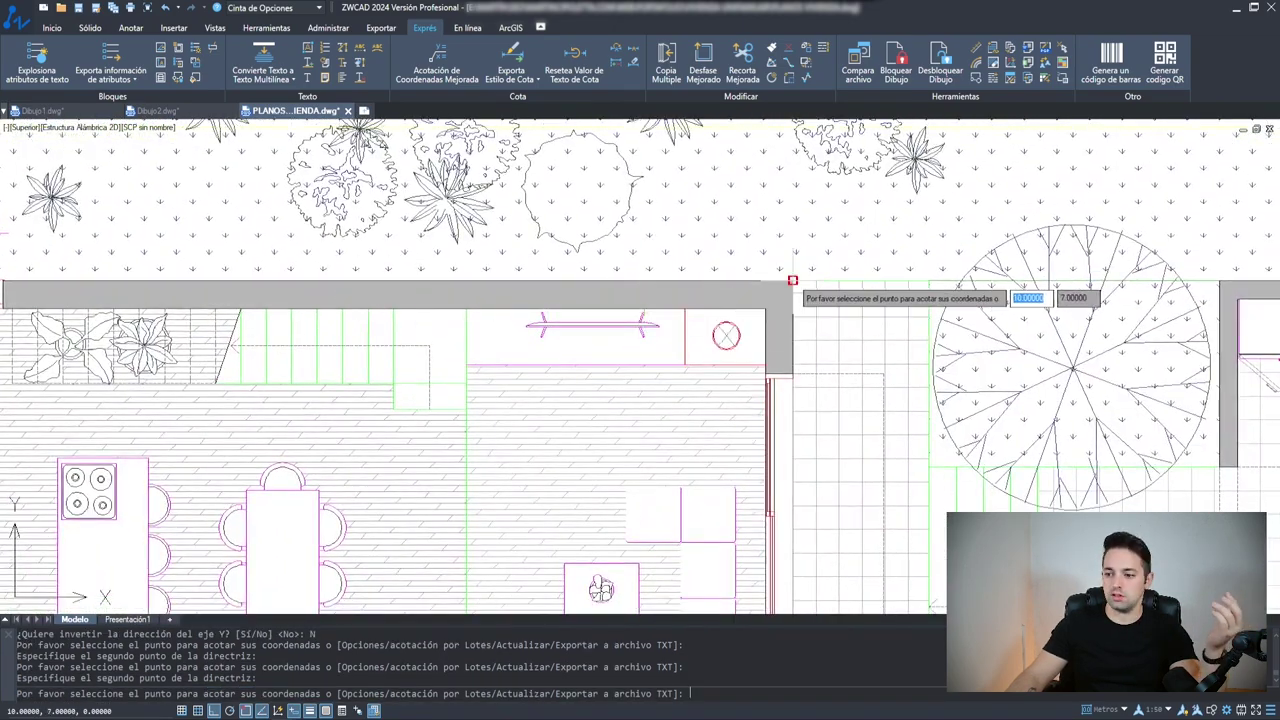
click(800, 210)
scroll(800, 210, up, 2)
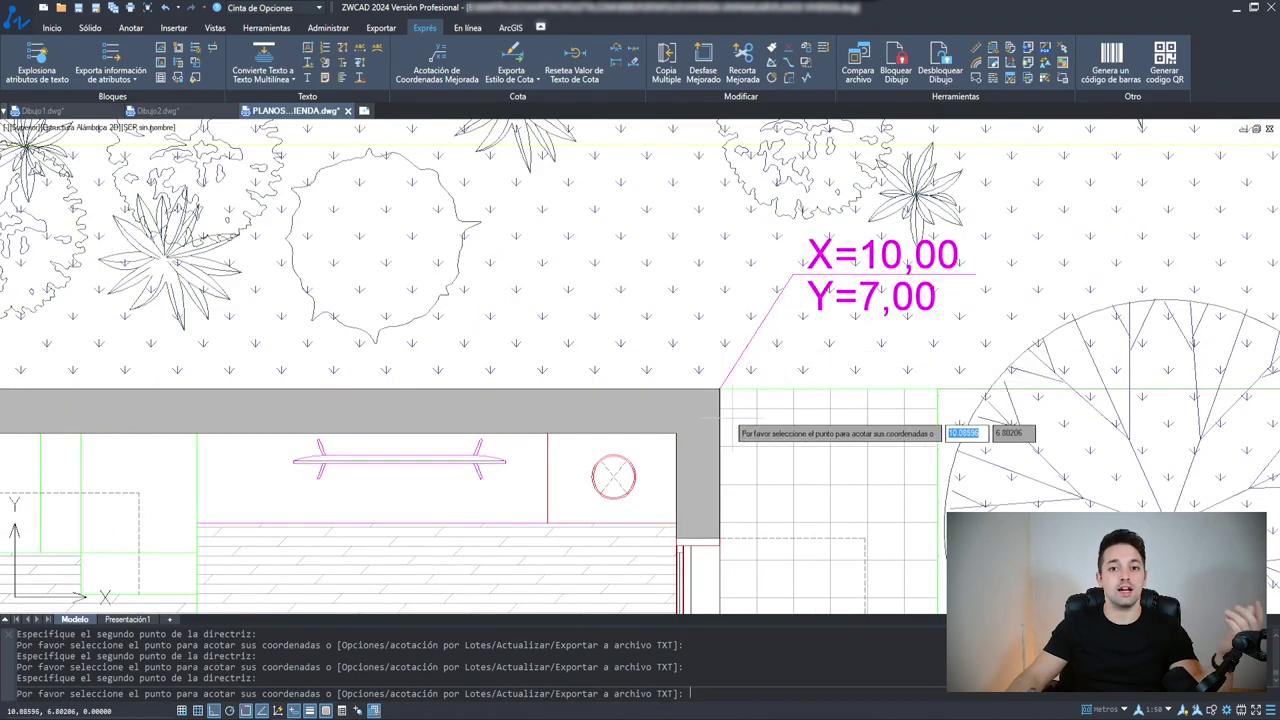
scroll(735, 420, down, 3)
scroll(735, 315, down, 2)
scroll(440, 487, down, 1)
middle_drag(435, 478, 417, 507)
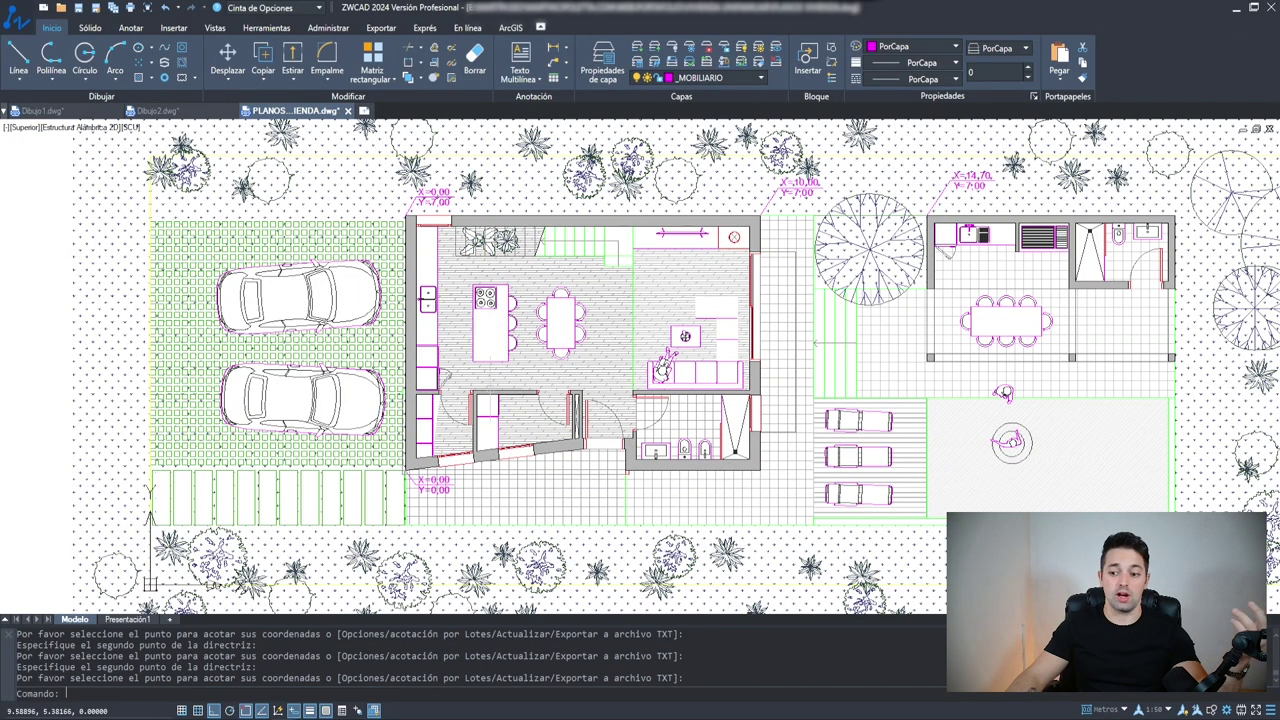
Rerun coordinate dimensioning with a custom origin at the bedroom plan's bottom-left corner, azimuth 0
scroll(537, 408, up, 5)
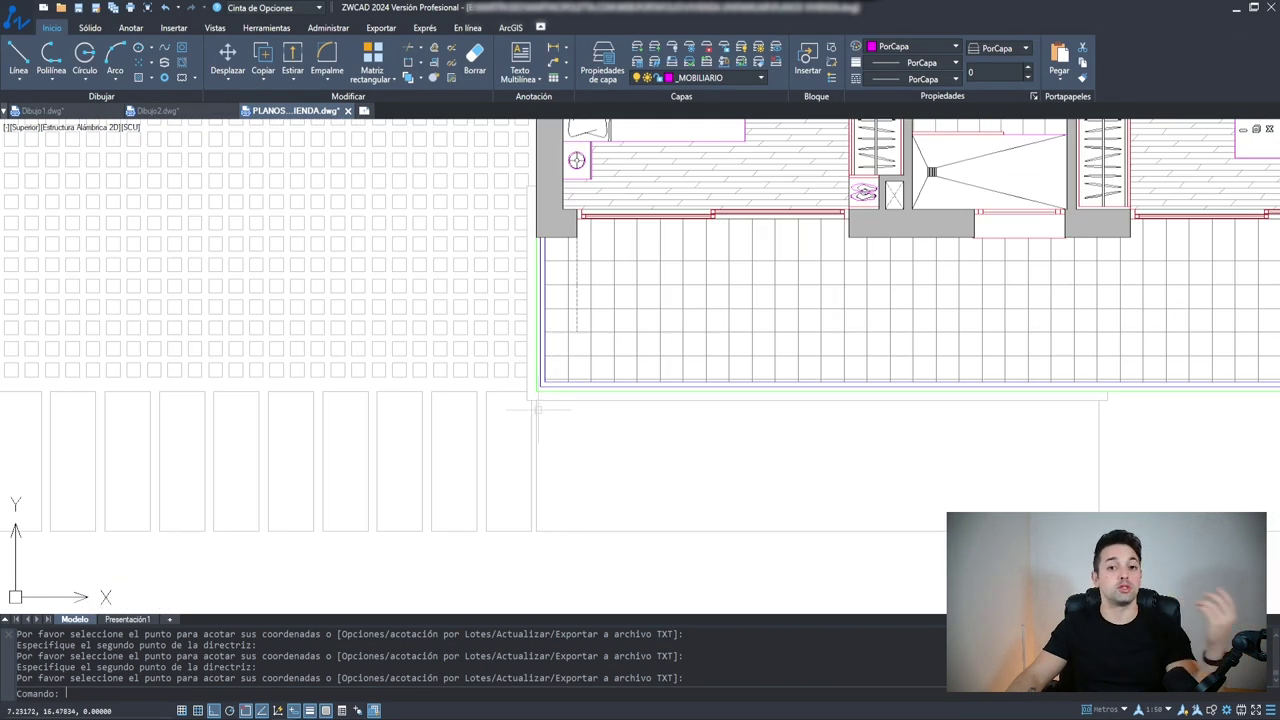
scroll(537, 408, up, 4)
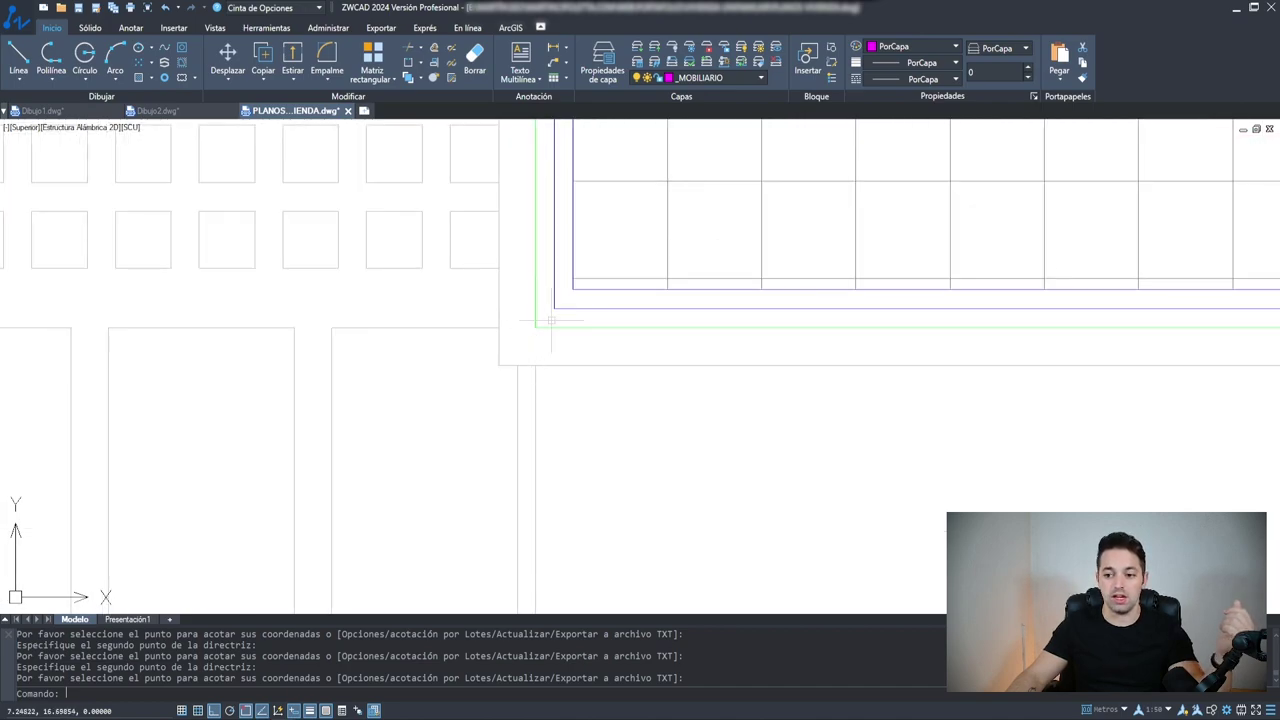
scroll(550, 320, down, 5)
scroll(550, 320, up, 2)
right_click(491, 264)
click(310, 264)
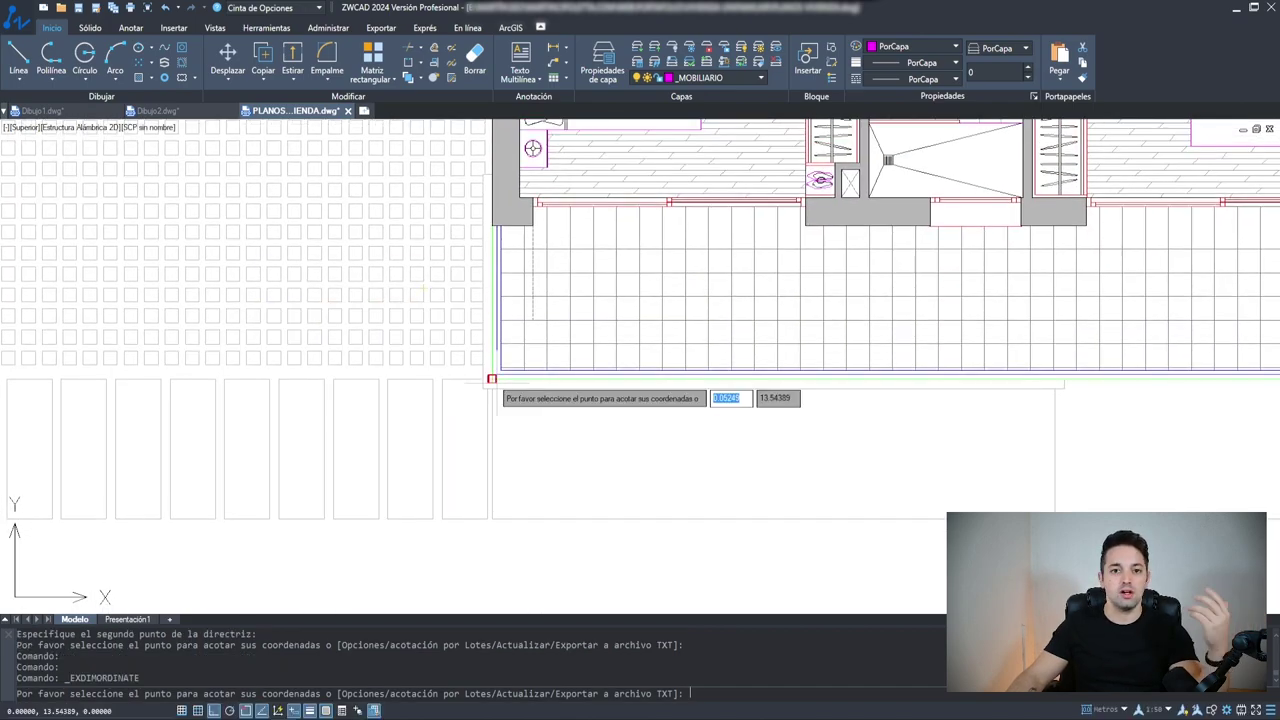
text(o)
key(Return)
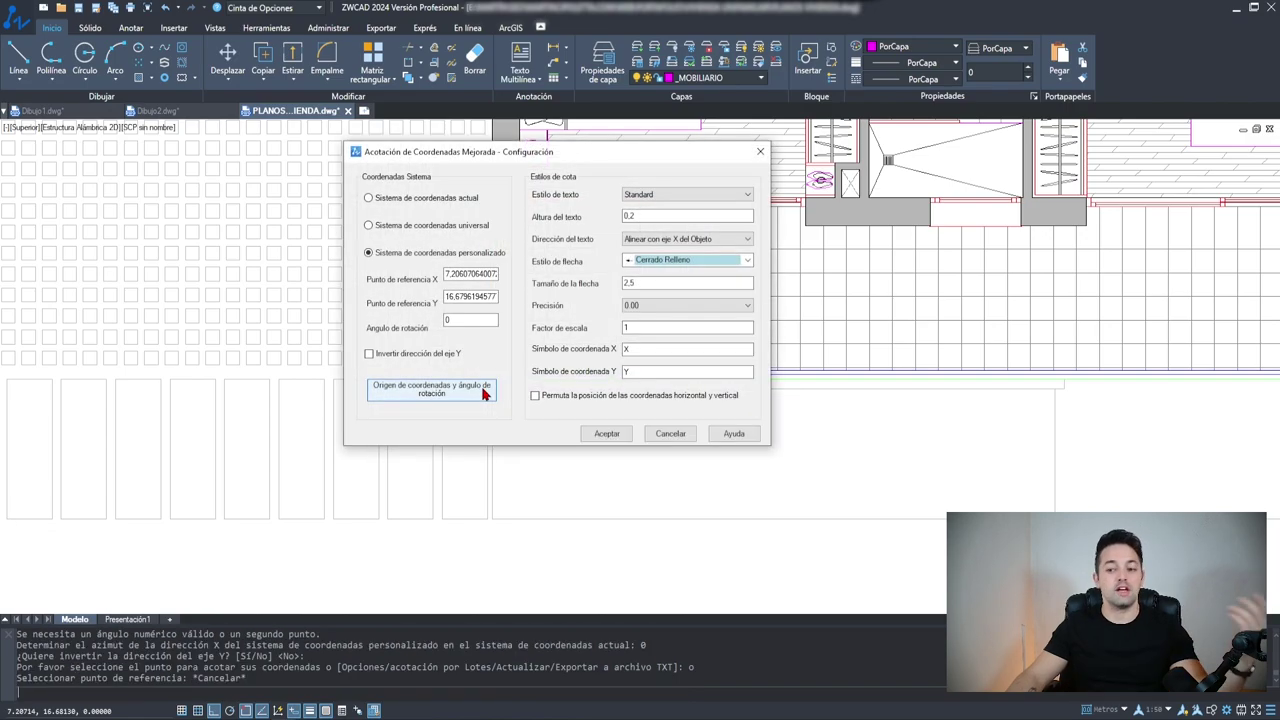
click(484, 394)
click(495, 378)
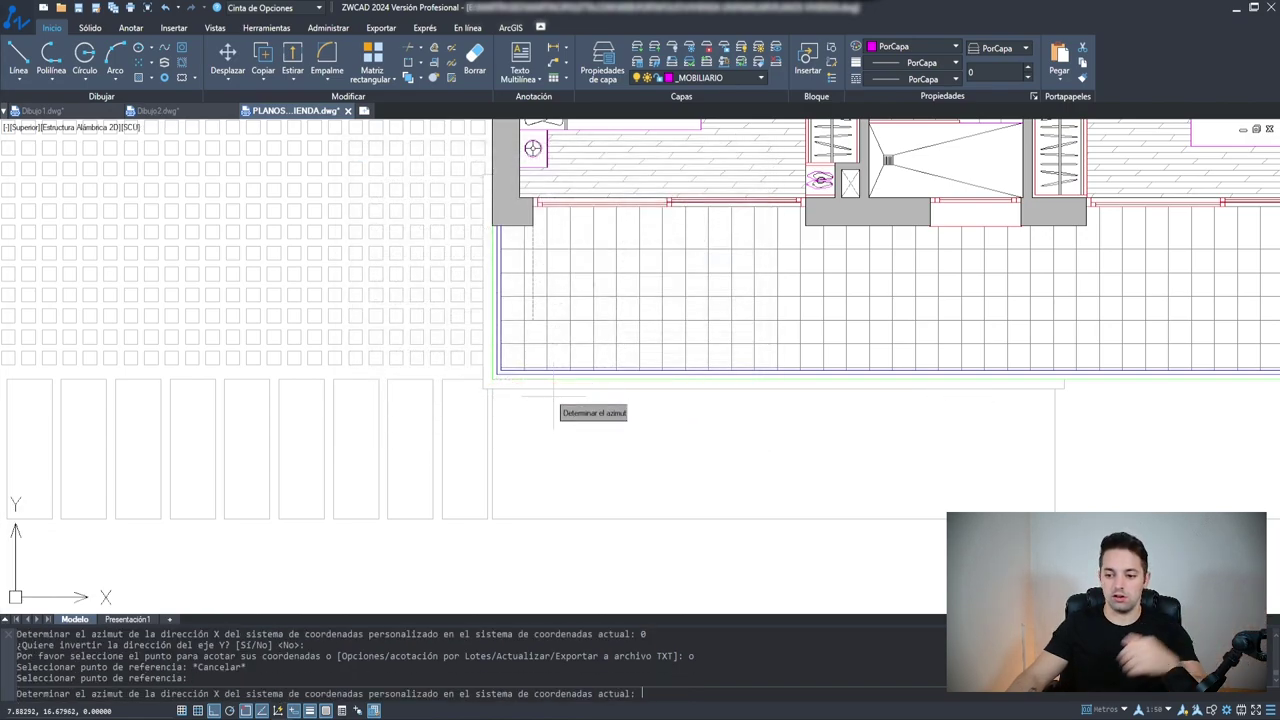
key(Return)
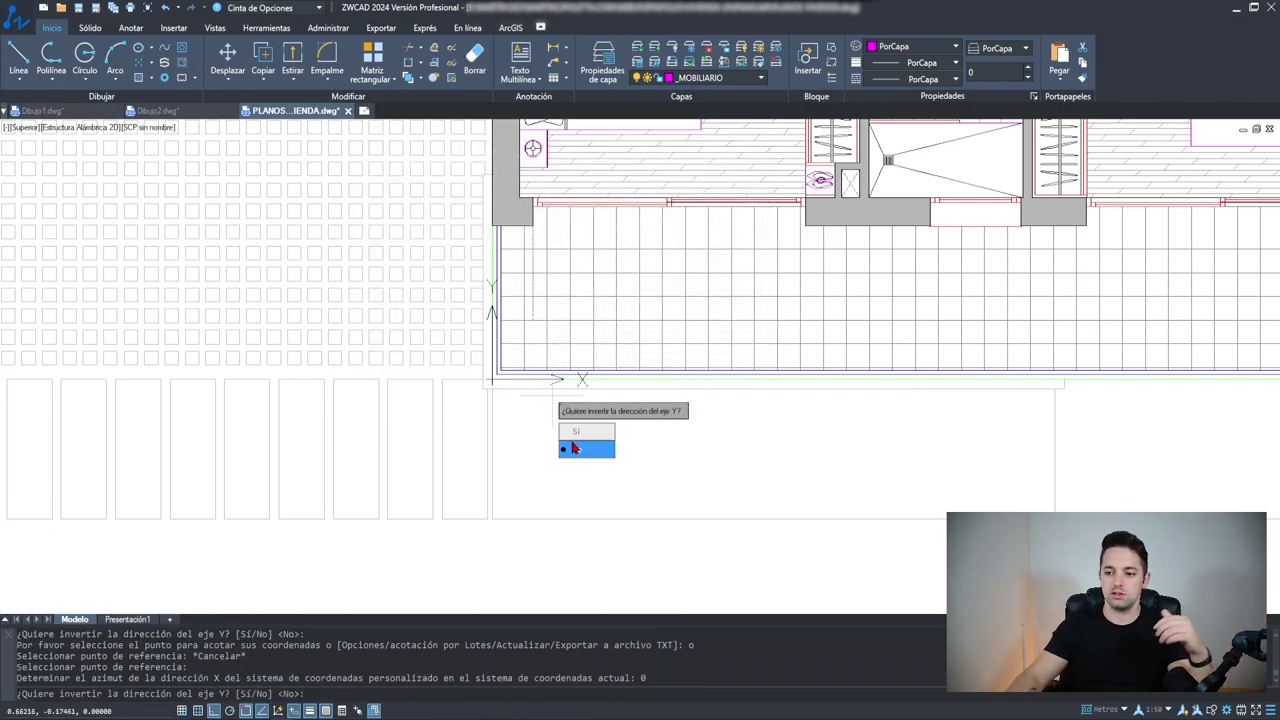
click(576, 452)
click(607, 434)
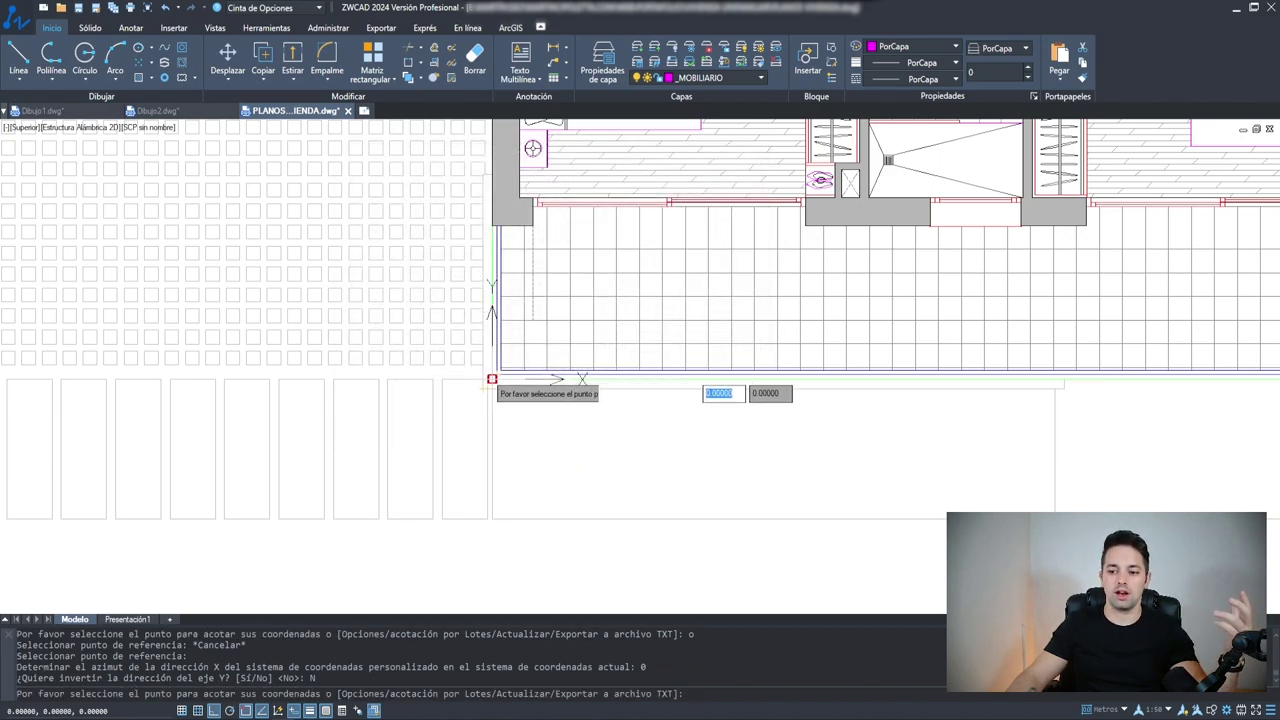
Label the plan corners X=0.00 Y=0.00 and X=0.00 Y=7.00, then frame both floor plans
click(491, 379)
scroll(491, 379, down, 5)
scroll(369, 277, up, 4)
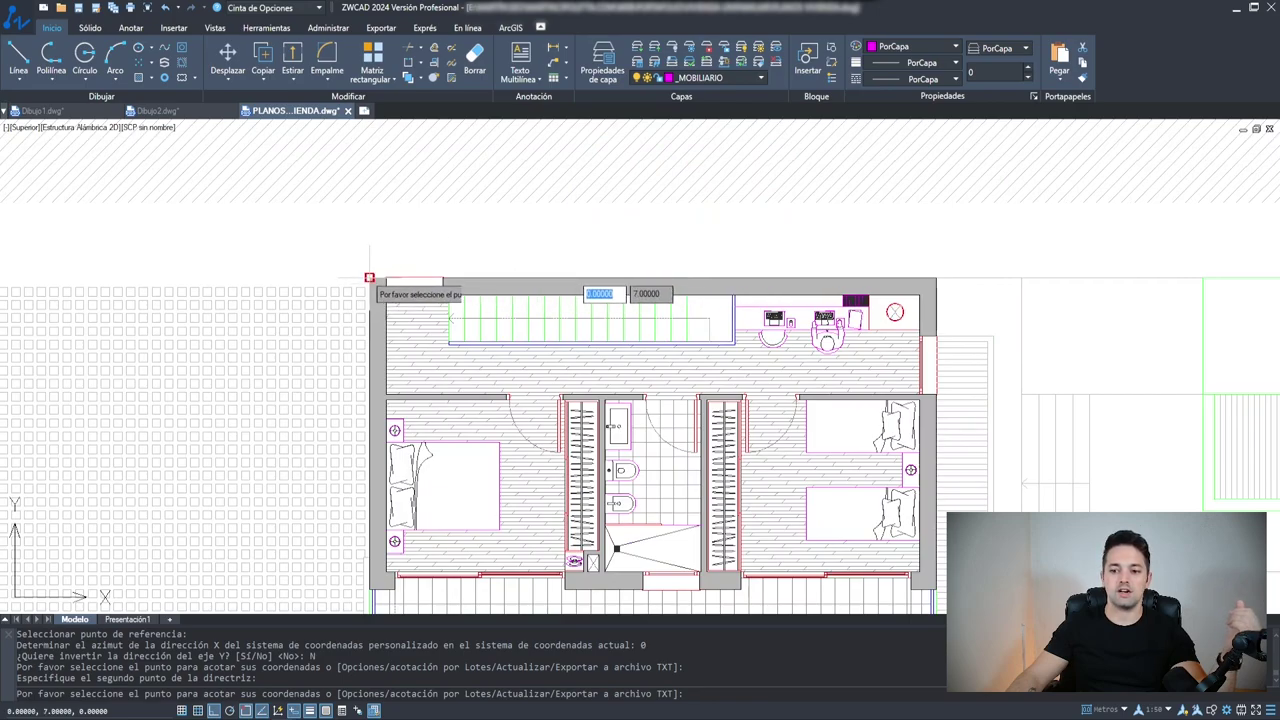
click(369, 277)
click(416, 249)
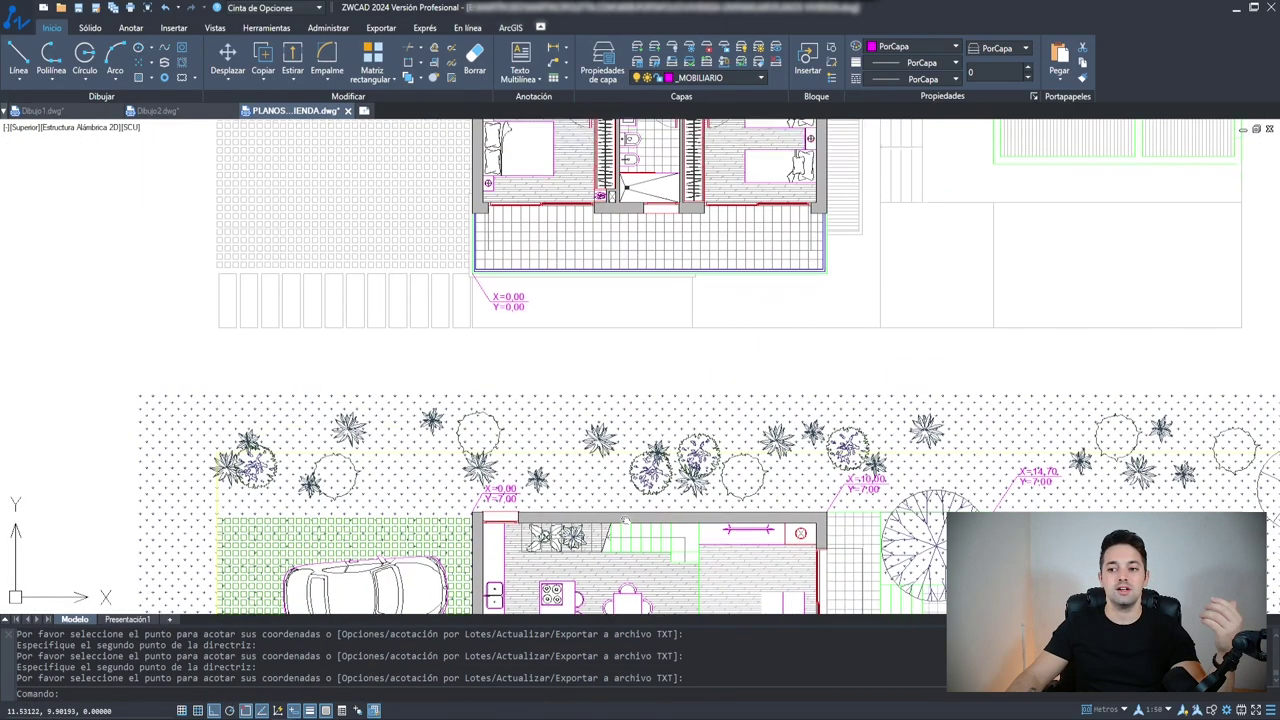
middle_drag(557, 325, 557, 395)
scroll(500, 324, down, 3)
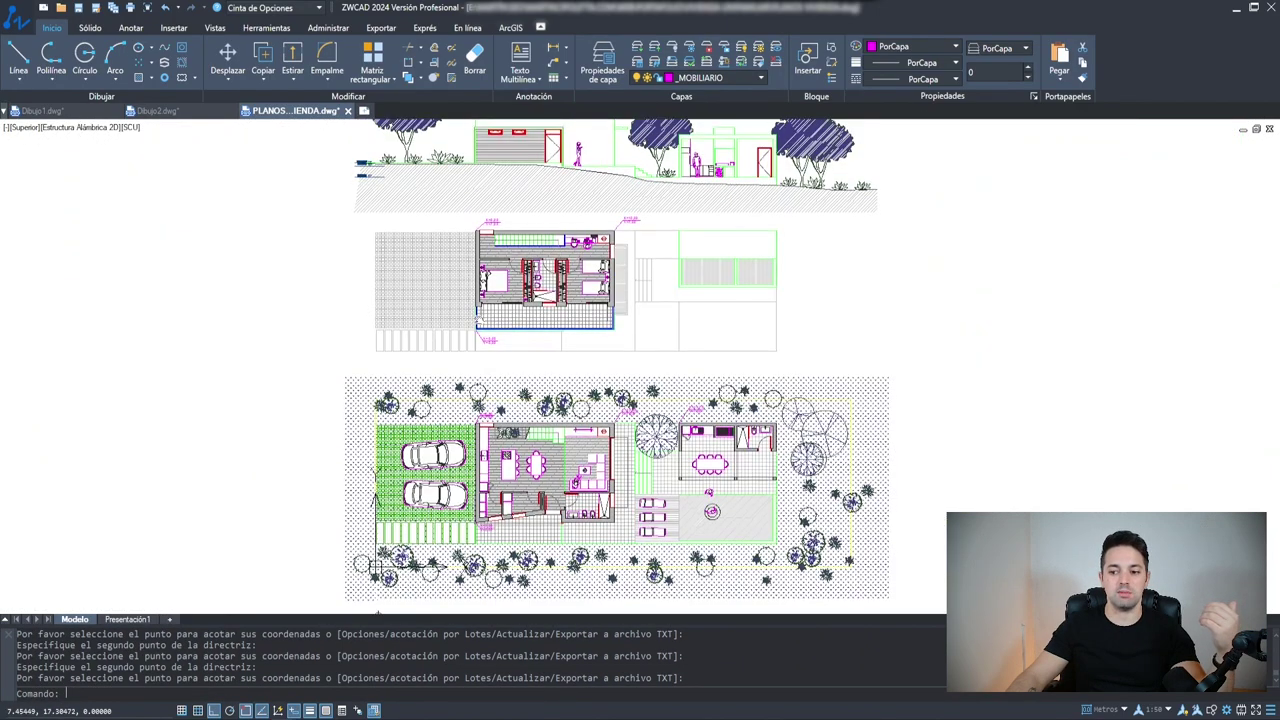
mouse_move(391, 610)
middle_down()
mouse_move(391, 557)
mouse_move(465, 444)
middle_up()
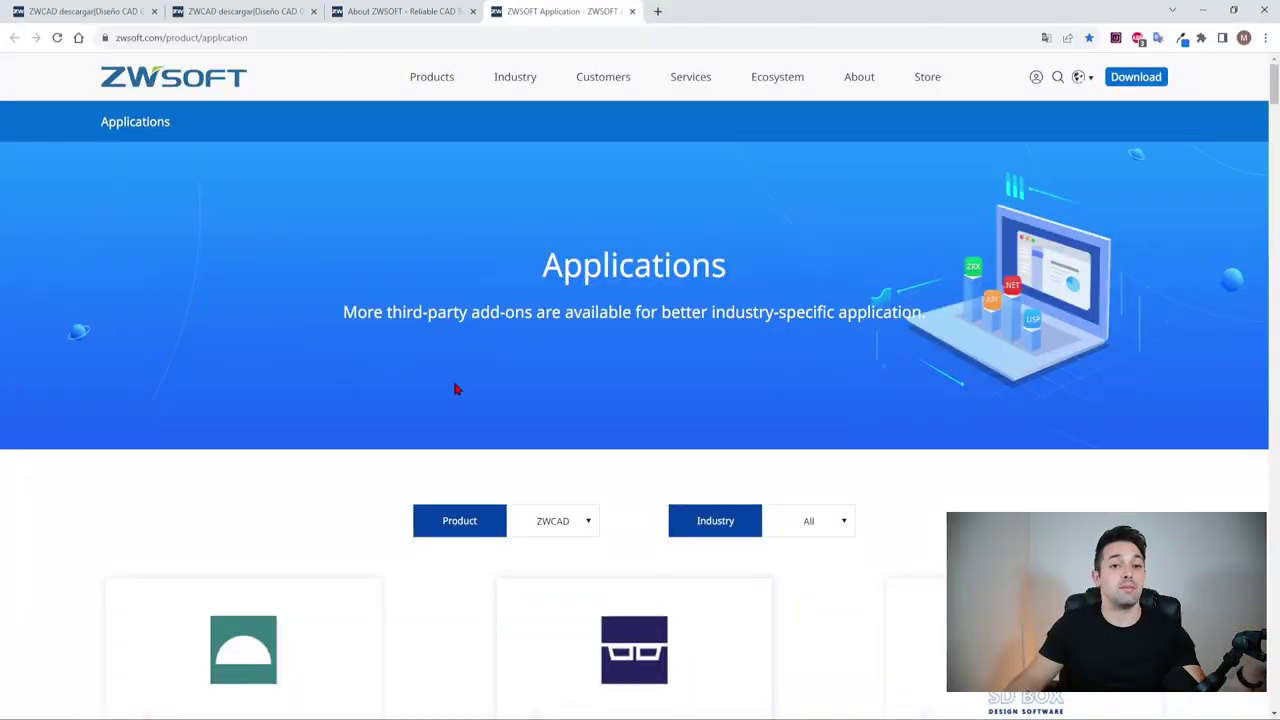
Scroll through ZWSOFT's page of third-party add-on applications for ZWCAD
scroll(453, 387, down, 3)
scroll(453, 387, down, 3)
scroll(455, 389, down, 4)
scroll(455, 389, down, 5)
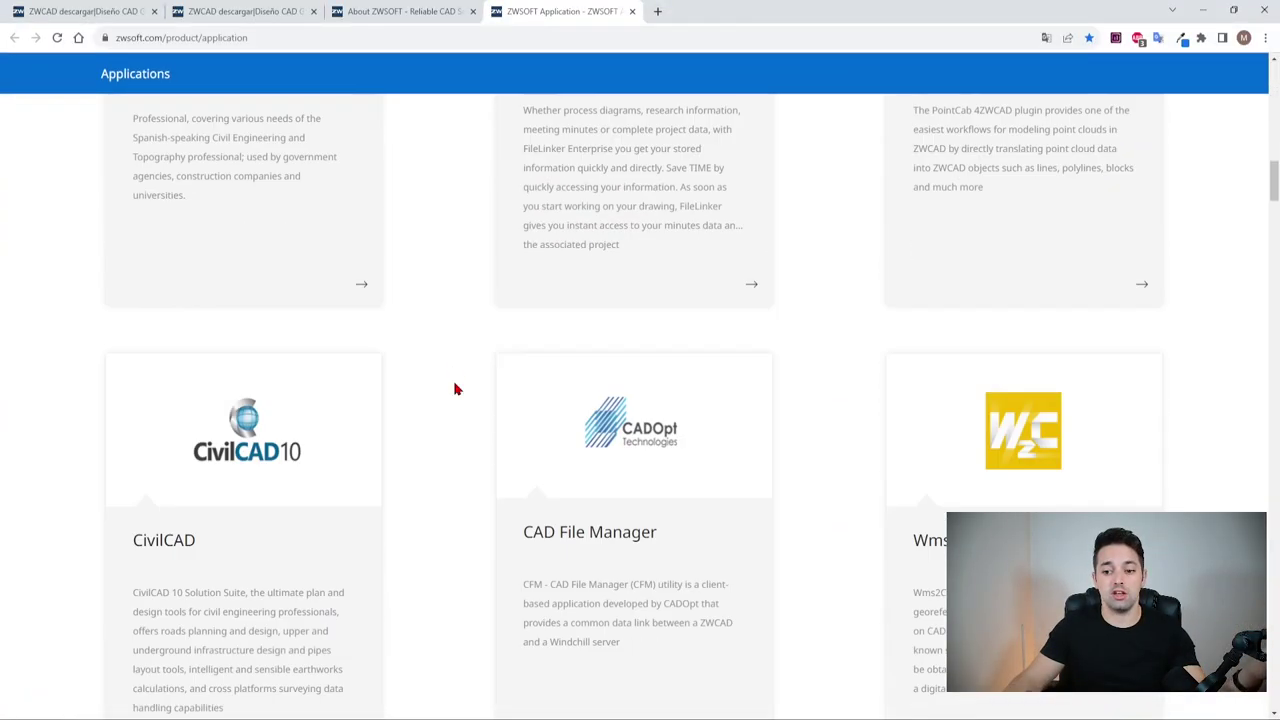
scroll(456, 388, down, 3)
scroll(457, 387, down, 3)
scroll(457, 385, down, 2)
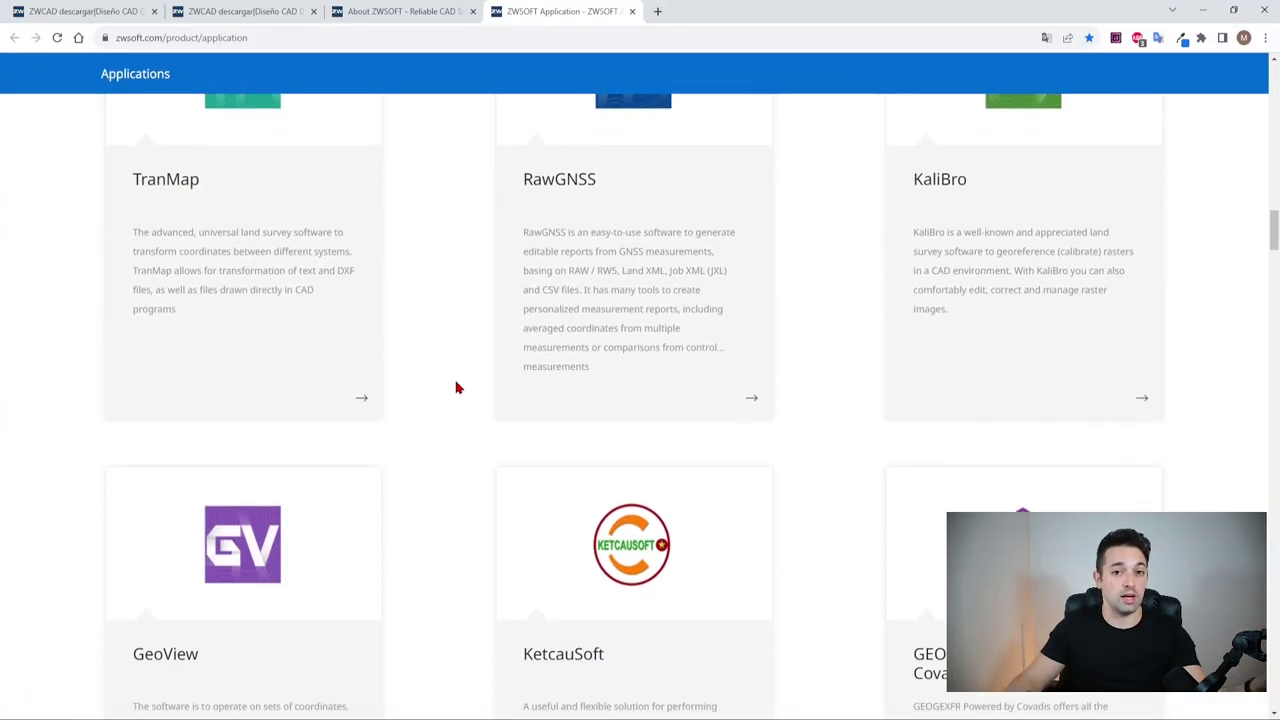
scroll(462, 360, down, 5)
scroll(466, 340, down, 4)
scroll(466, 341, down, 1)
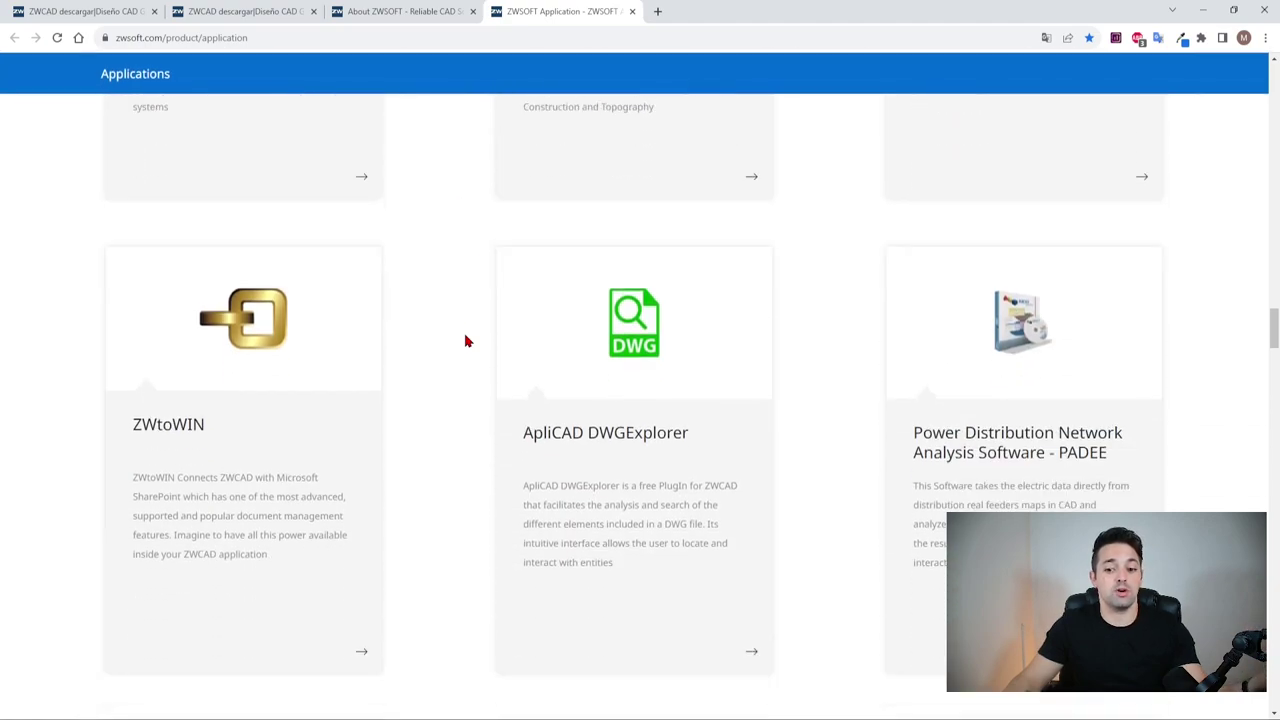
scroll(466, 341, down, 1)
scroll(466, 341, down, 1)
scroll(466, 341, up, 3)
scroll(466, 341, up, 2)
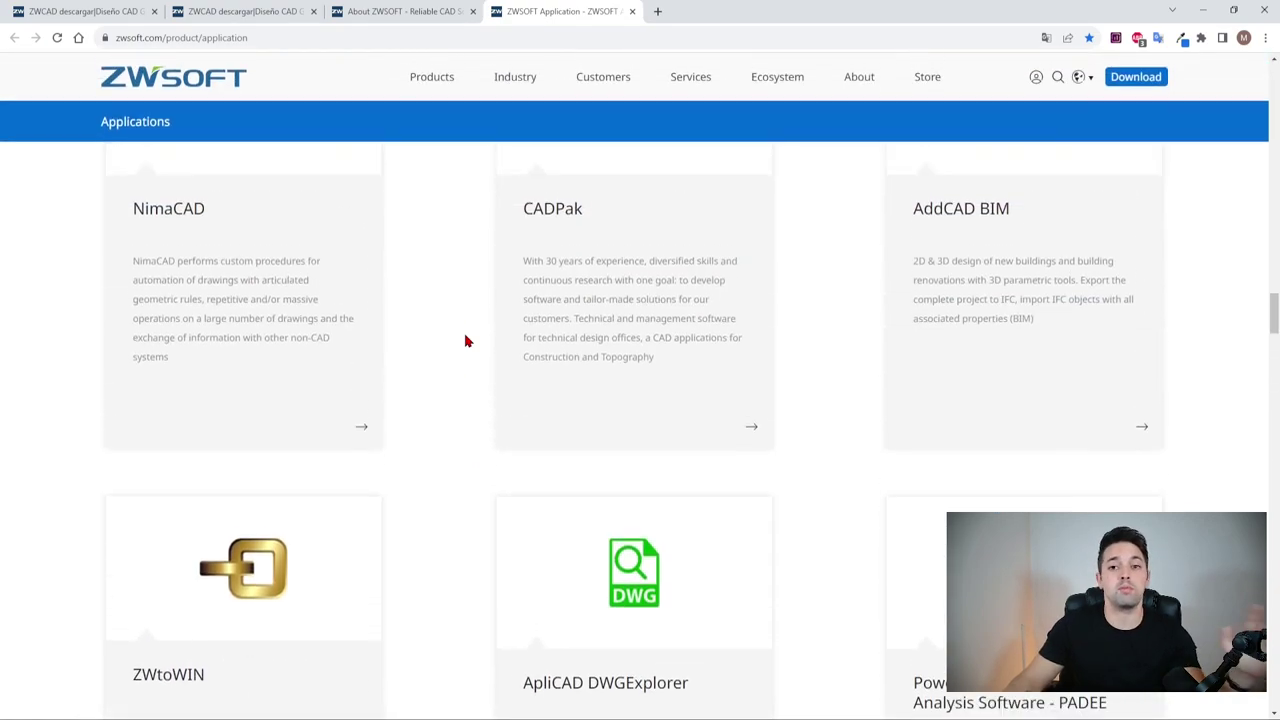
scroll(466, 341, up, 5)
scroll(466, 341, up, 5)
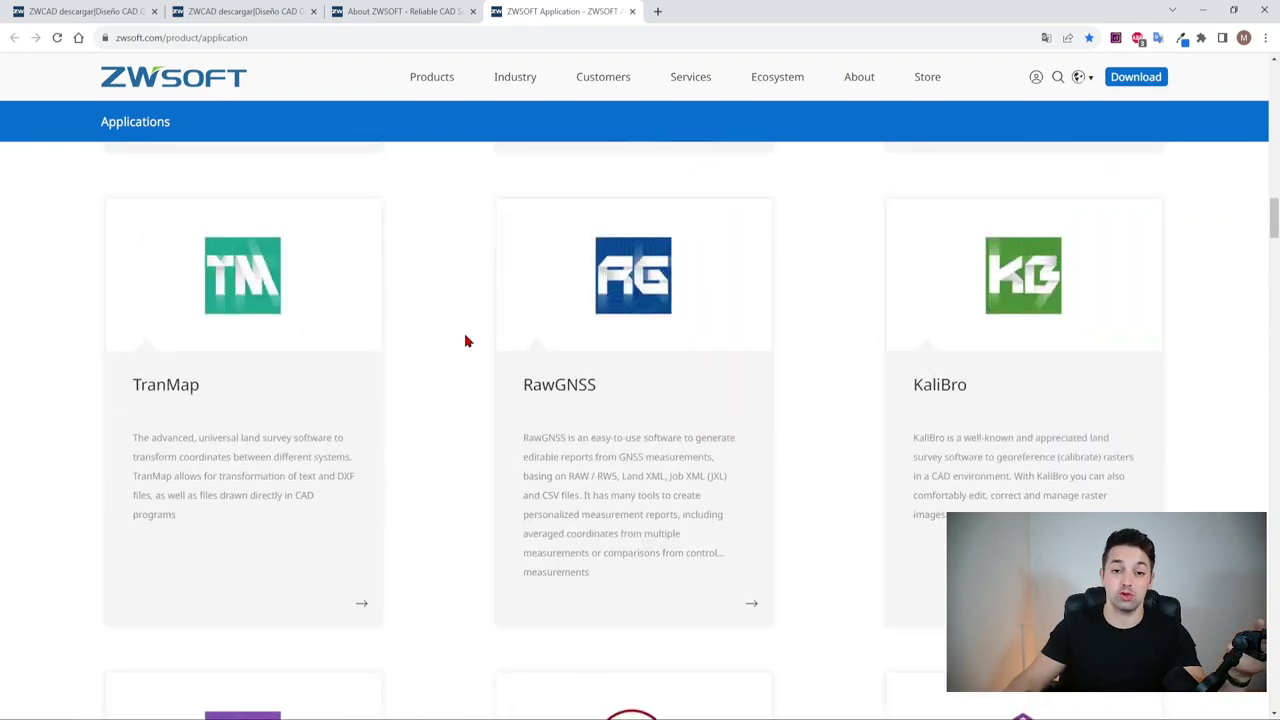
scroll(466, 341, down, 9)
scroll(466, 341, down, 1)
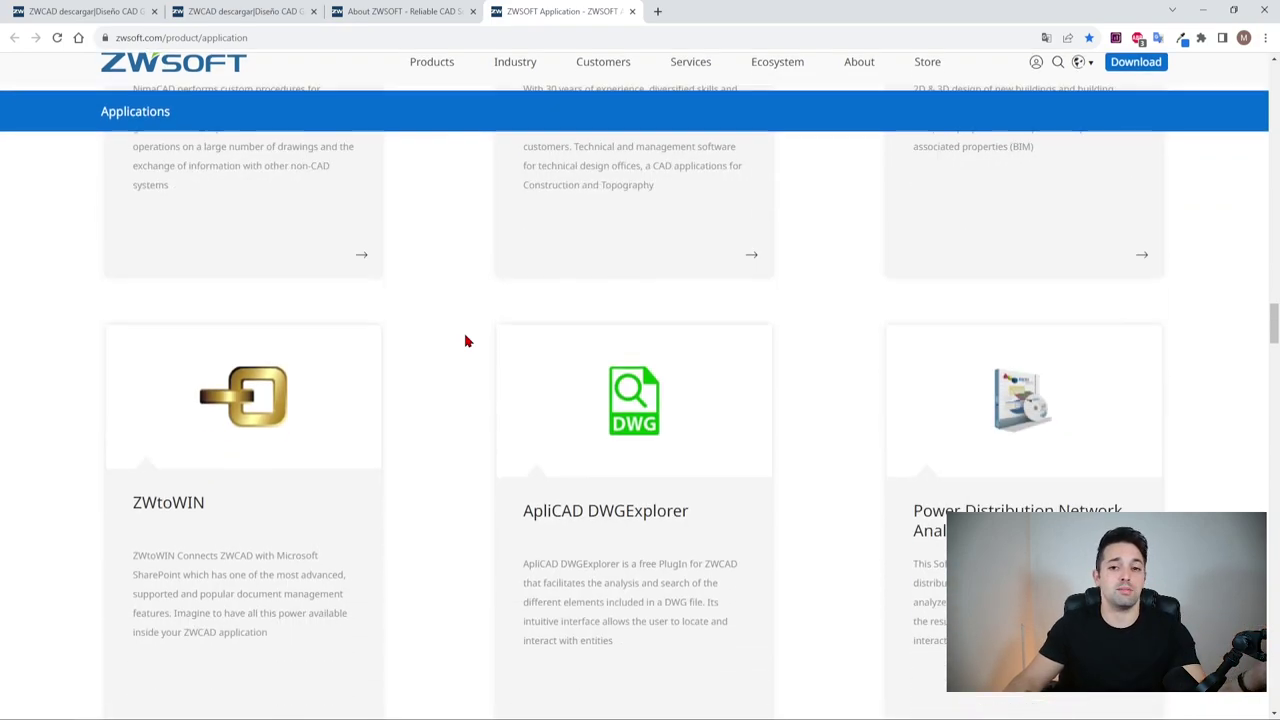
scroll(466, 341, down, 4)
scroll(466, 341, down, 5)
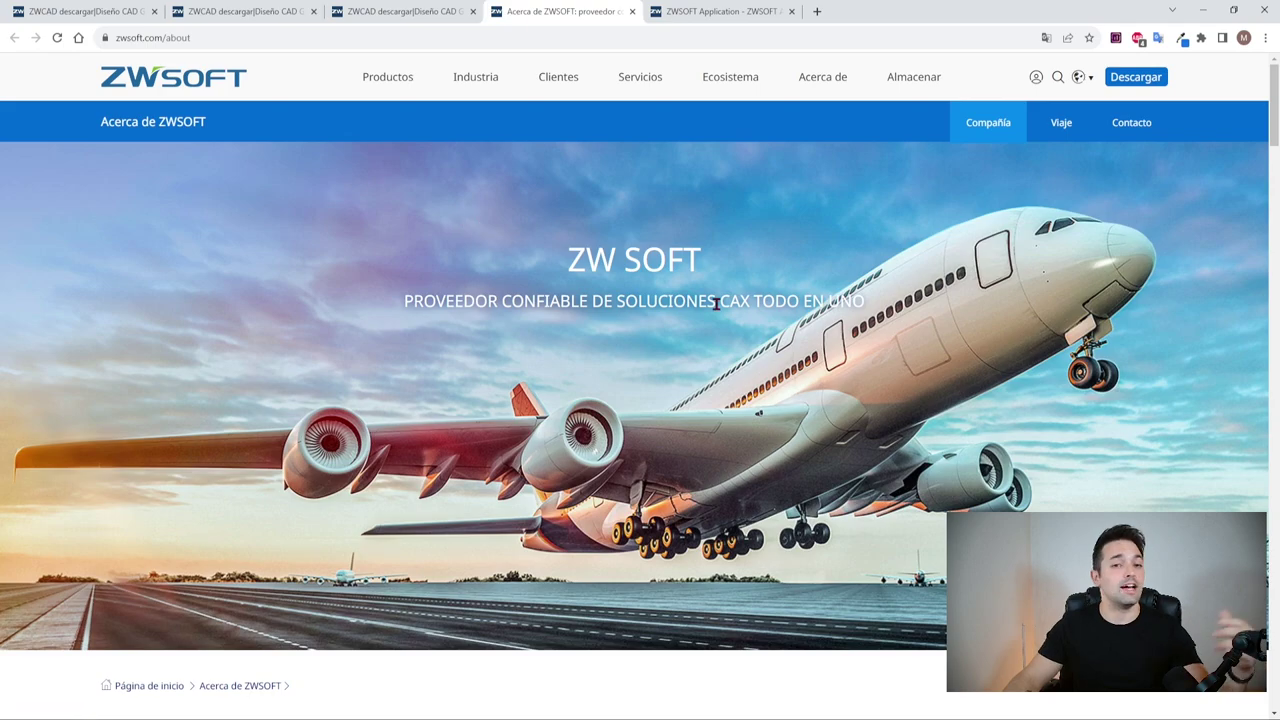
scroll(716, 304, down, 2)
scroll(716, 304, down, 4)
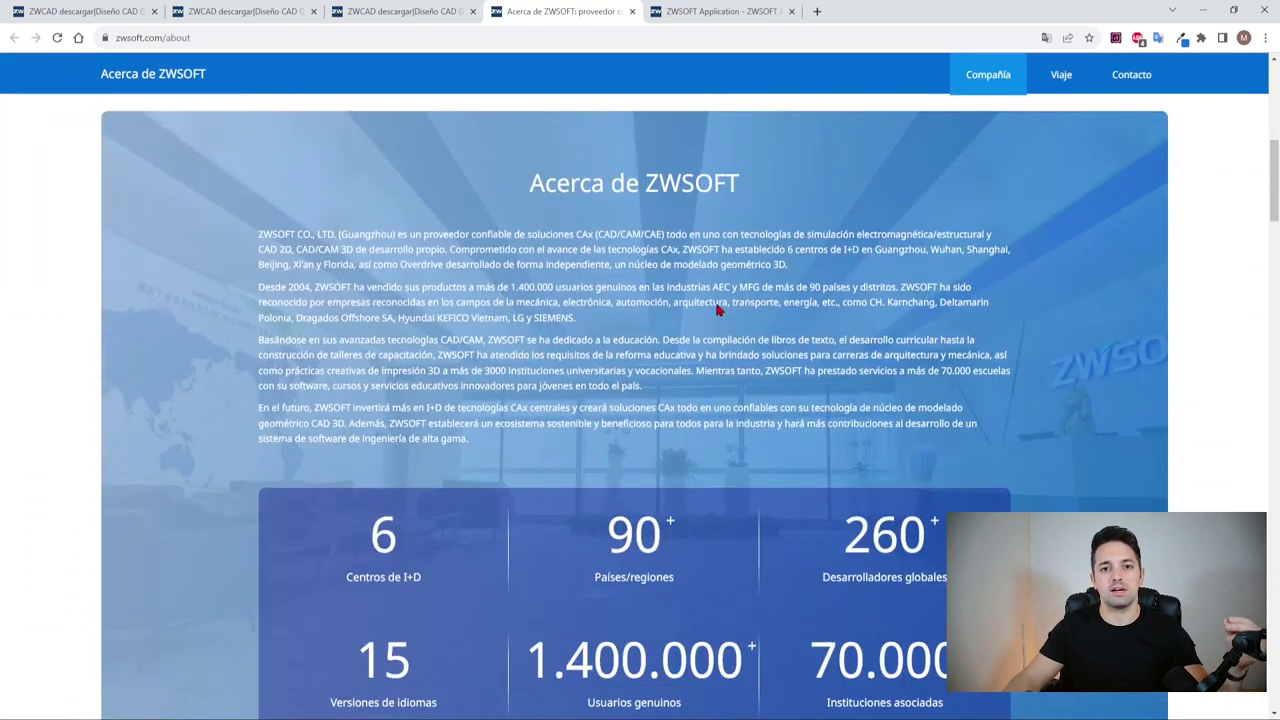
scroll(680, 362, down, 2)
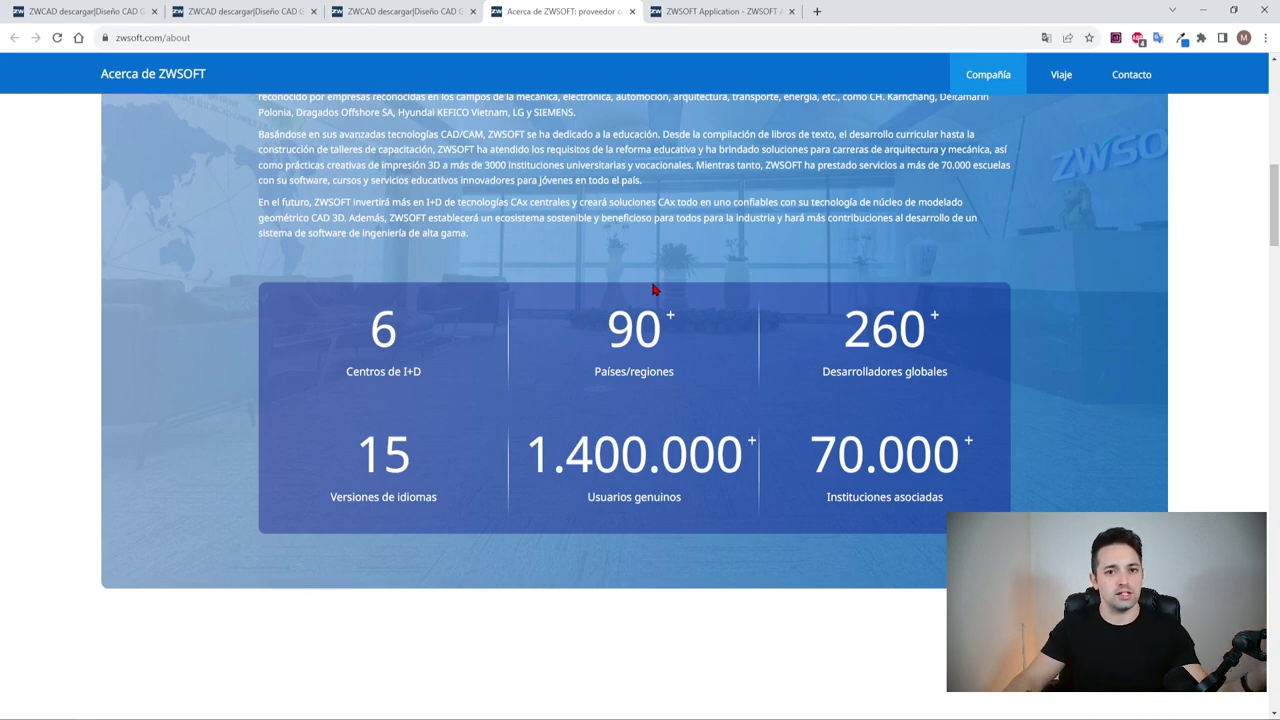
scroll(652, 289, up, 2)
scroll(652, 286, down, 2)
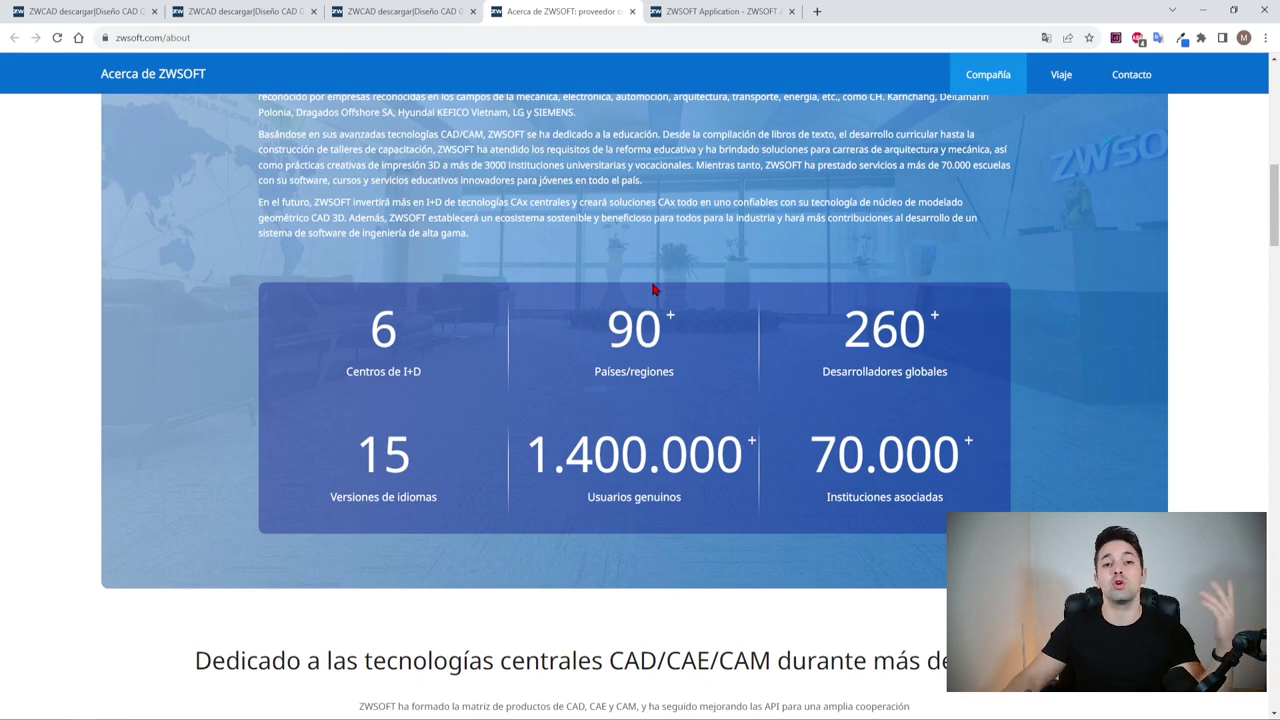
scroll(655, 286, up, 10)
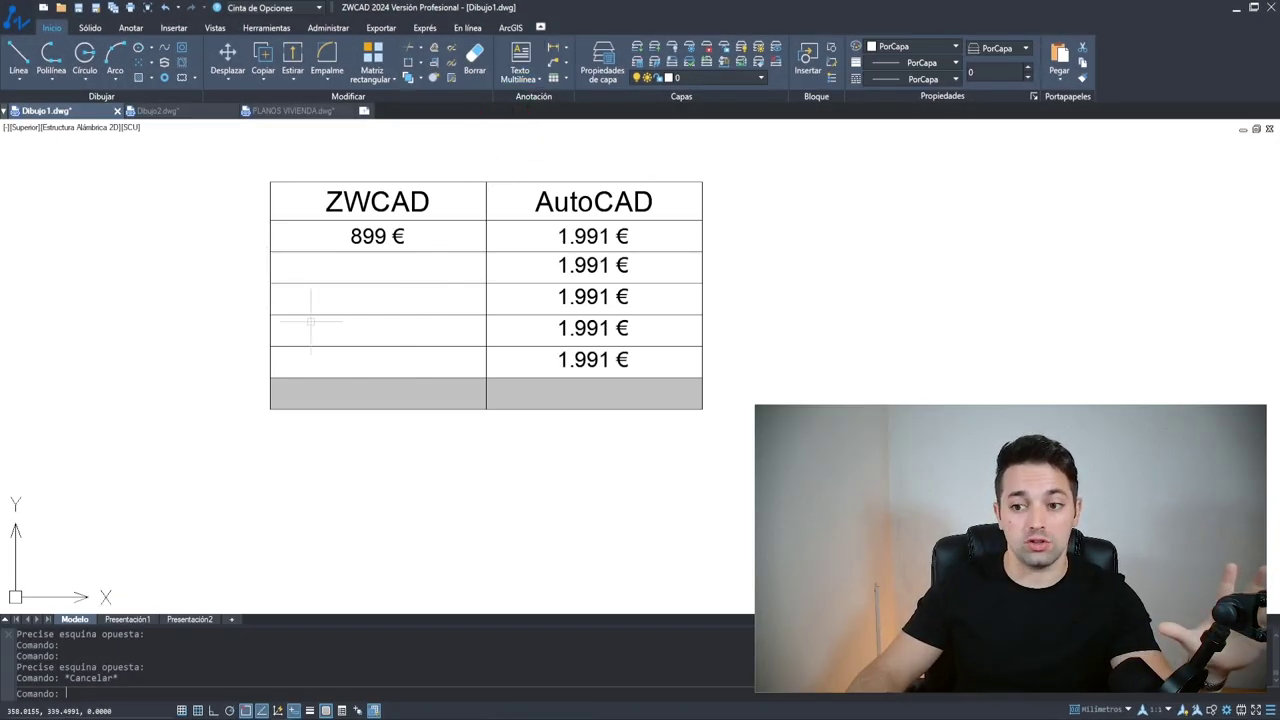
Enter 899 € in the ZWCAD total cell A7 and bring up QuickCalc
double_click(410, 394)
text(899 €)
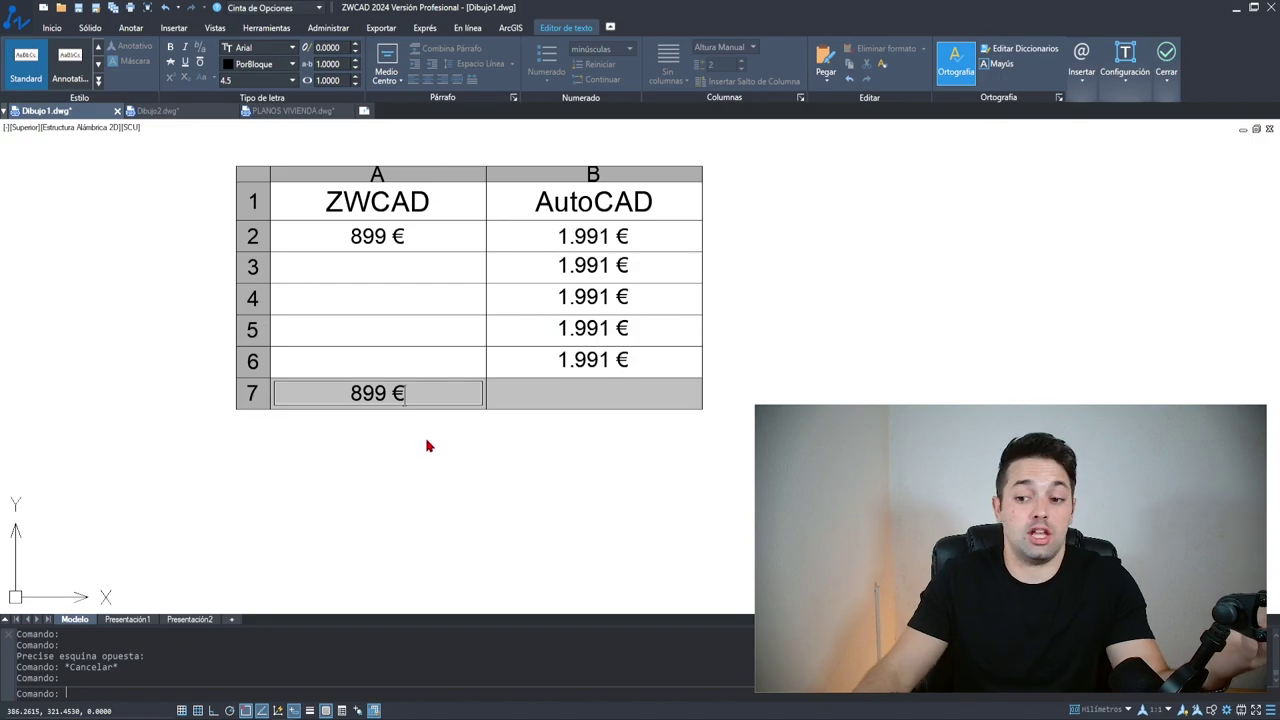
click(427, 446)
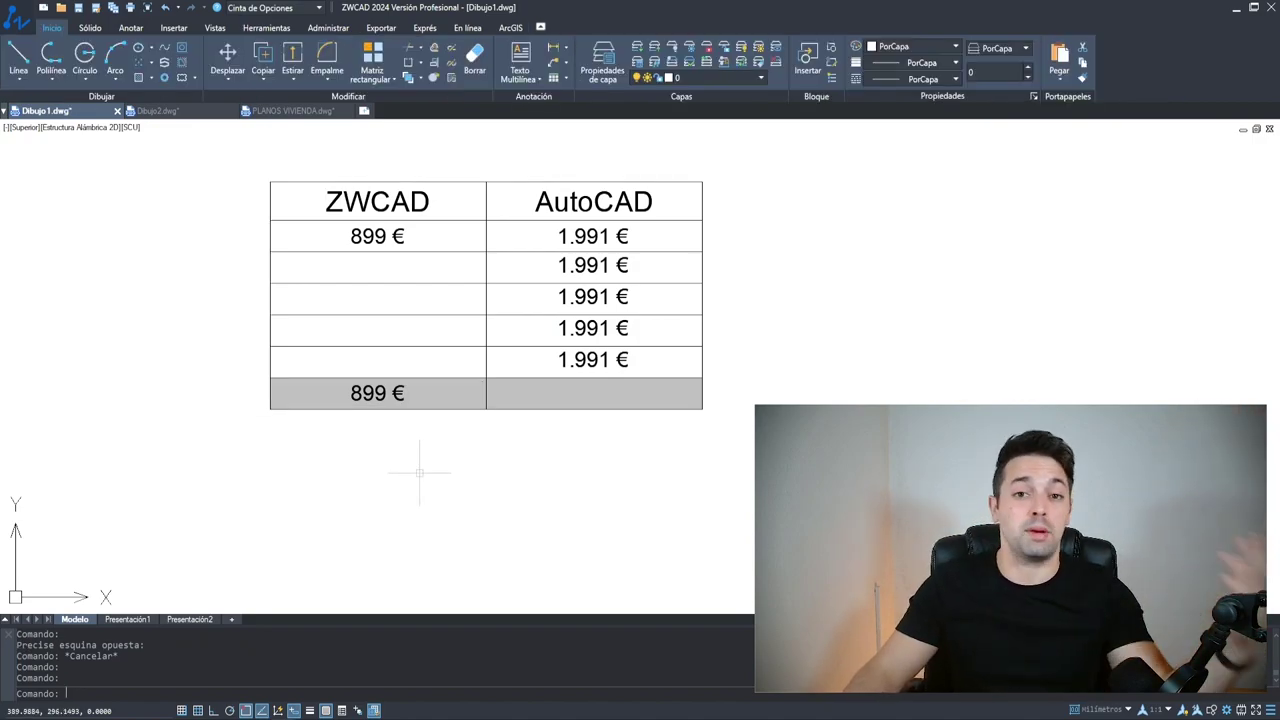
key(ctrl+8)
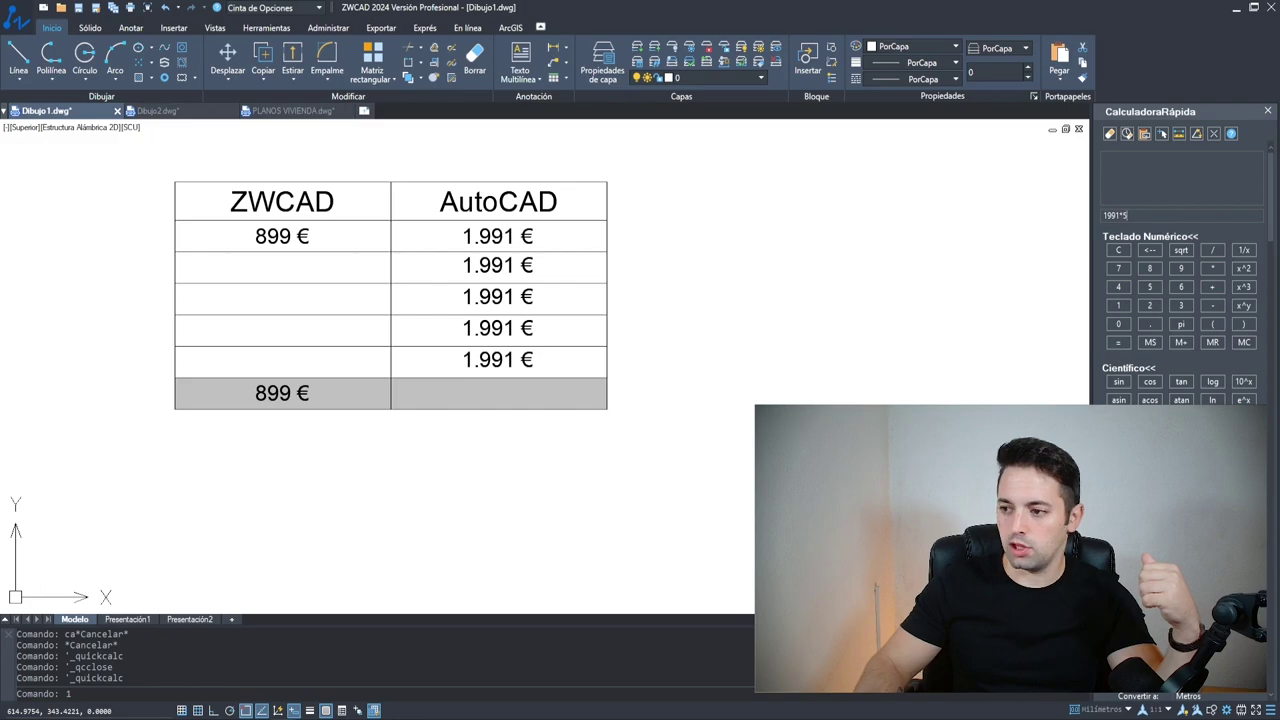
Enter 9.955 € (1991×5) as the AutoCAD total in cell B7
click(755, 392)
text(9.955)
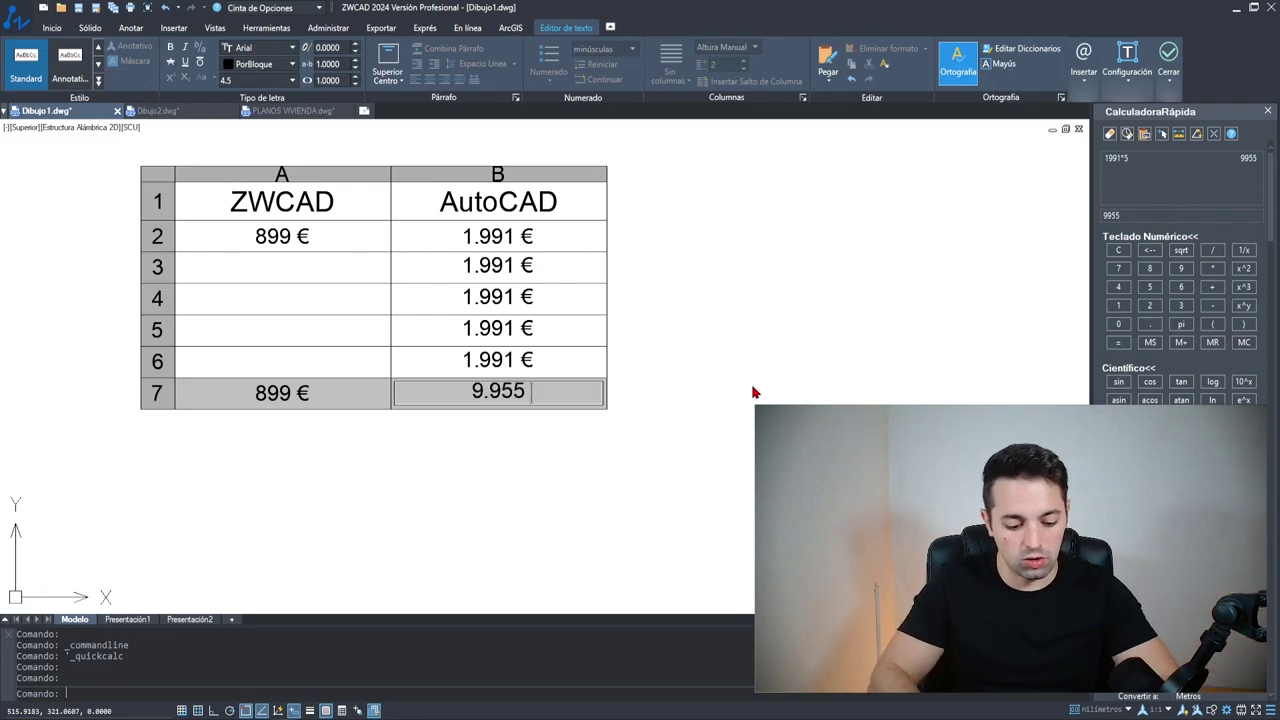
click(755, 392)
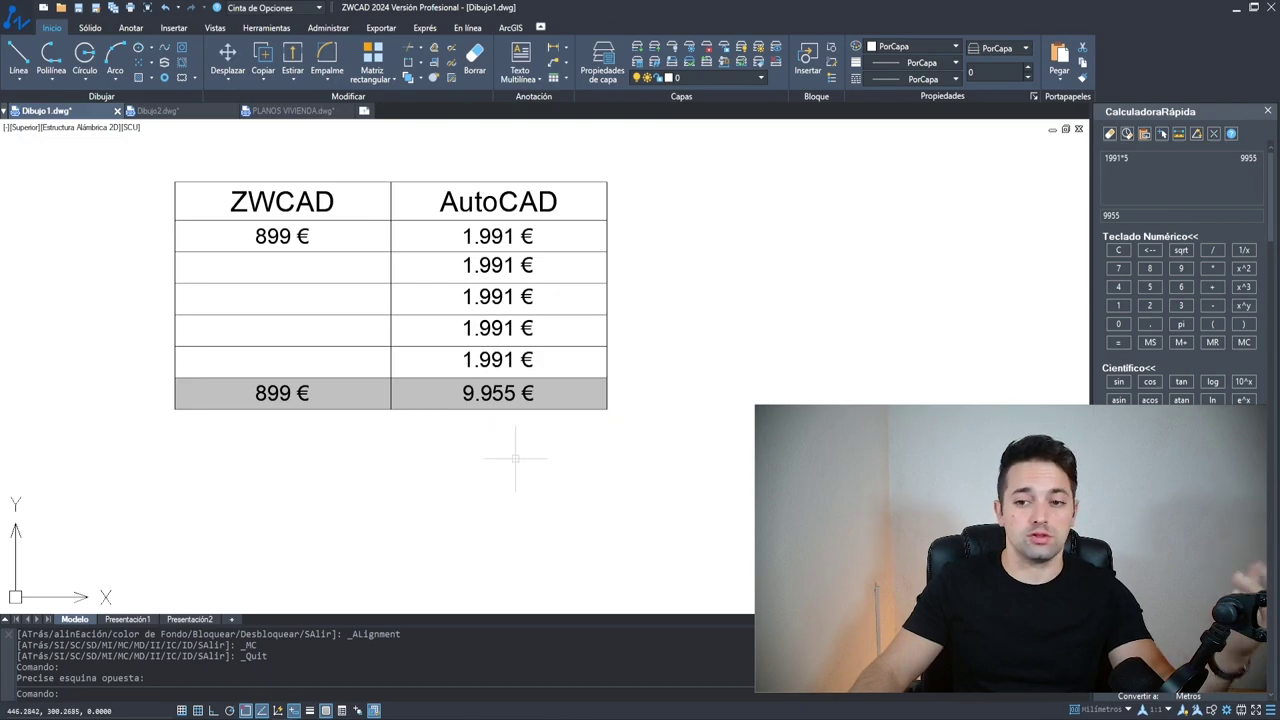